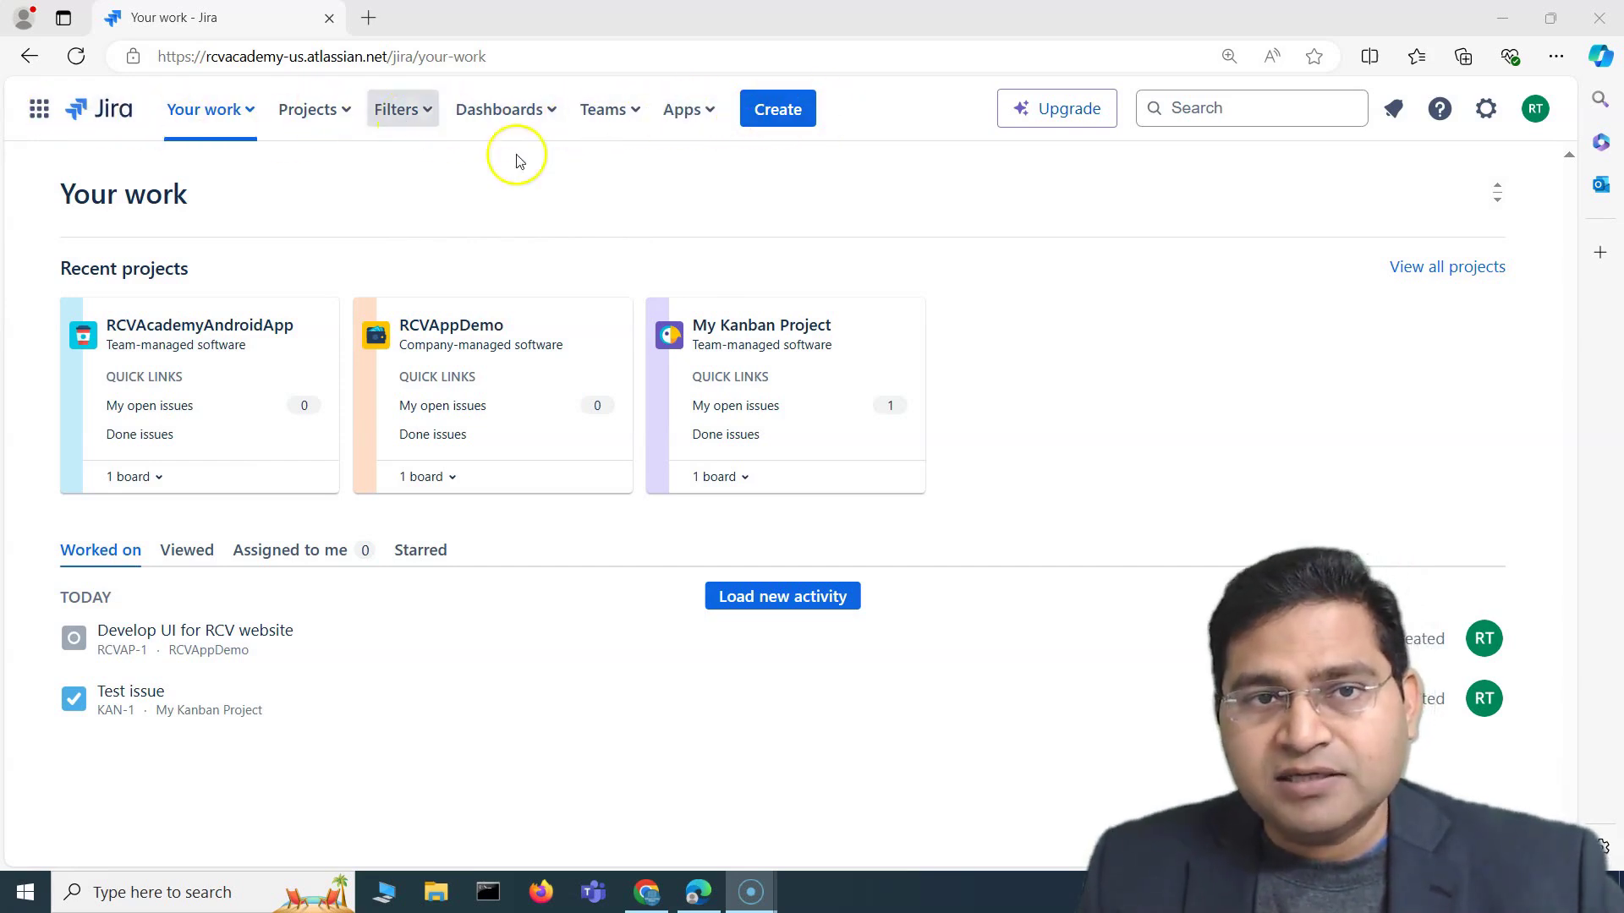
- Zoom the page up to 175% and back down to 110% to restore full navigation
key(ctrl+plus)
key(ctrl+plus)
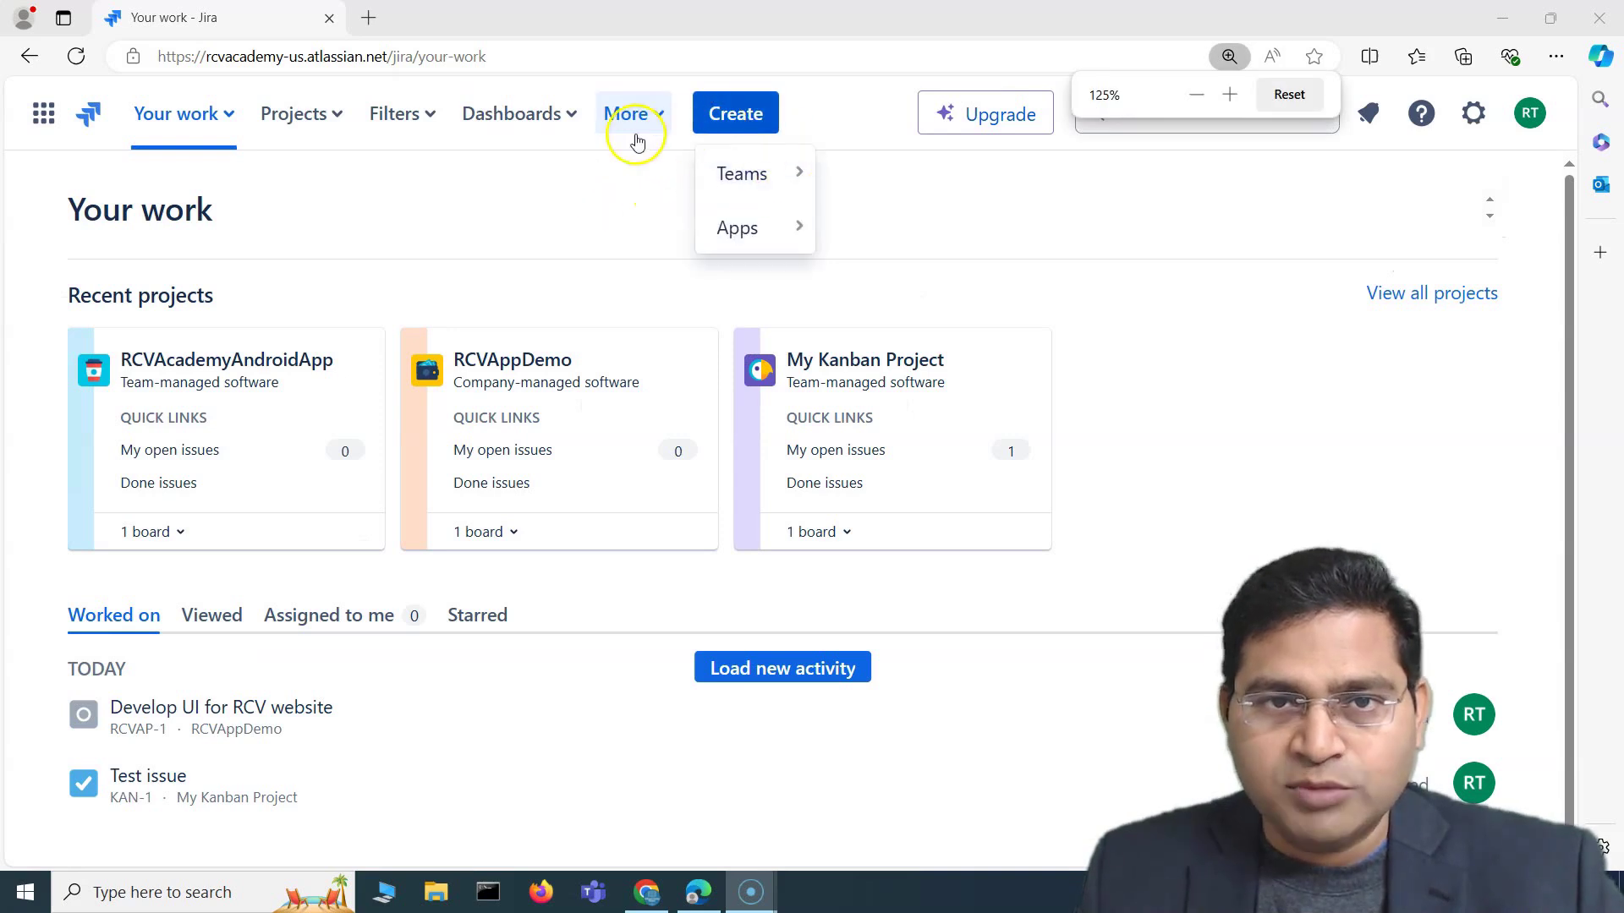
key(ctrl+plus)
key(ctrl+plus)
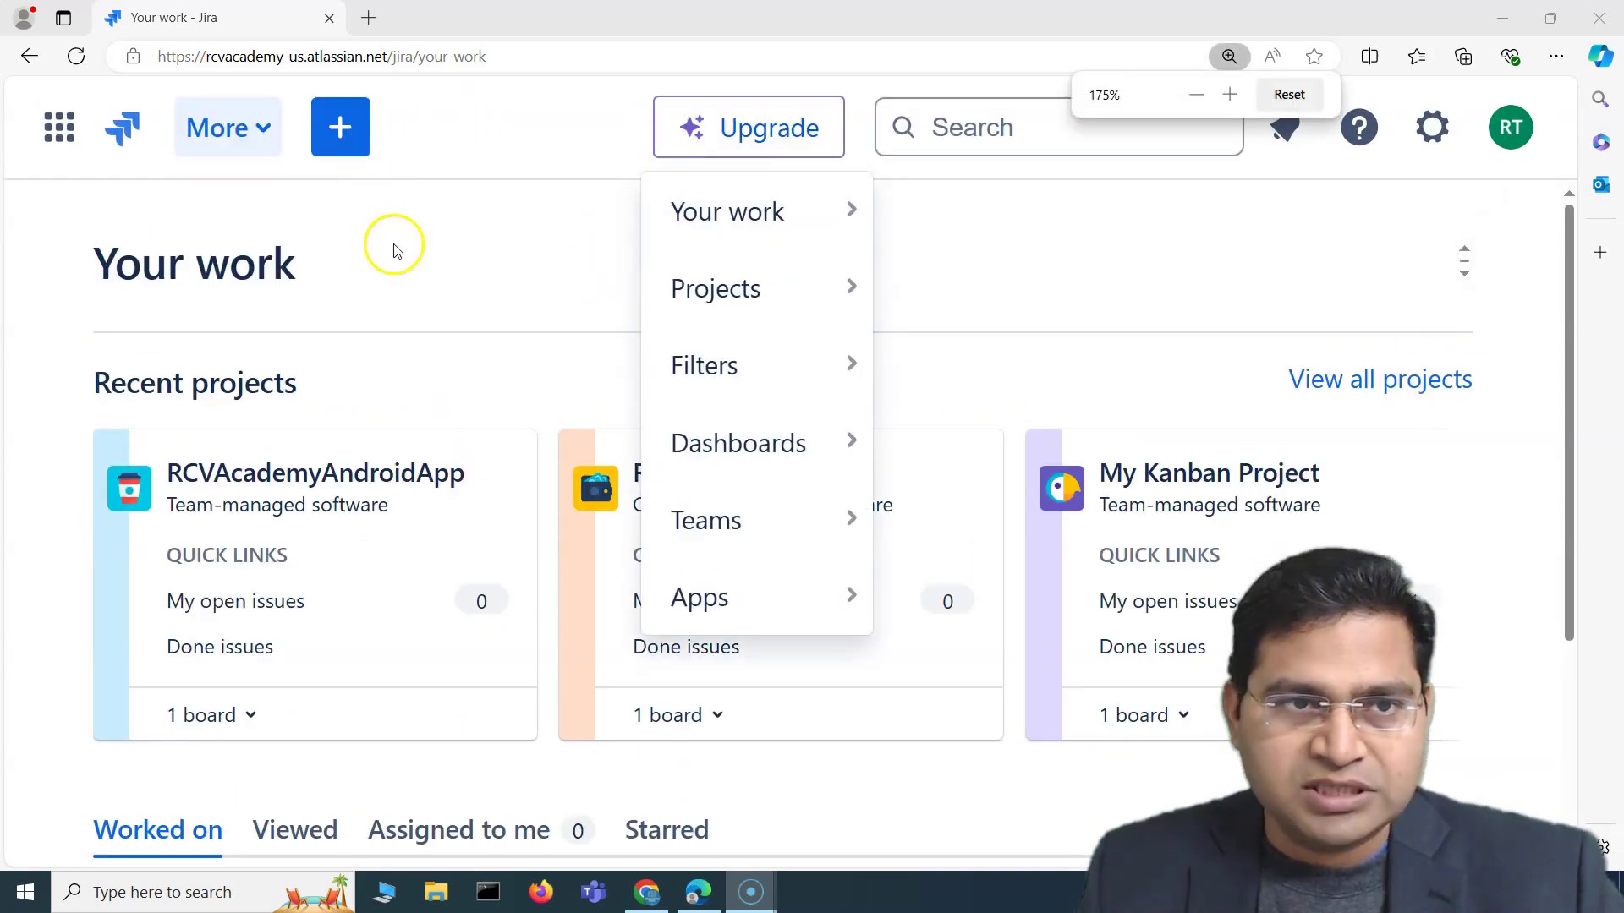
key(ctrl+minus)
key(ctrl+minus)
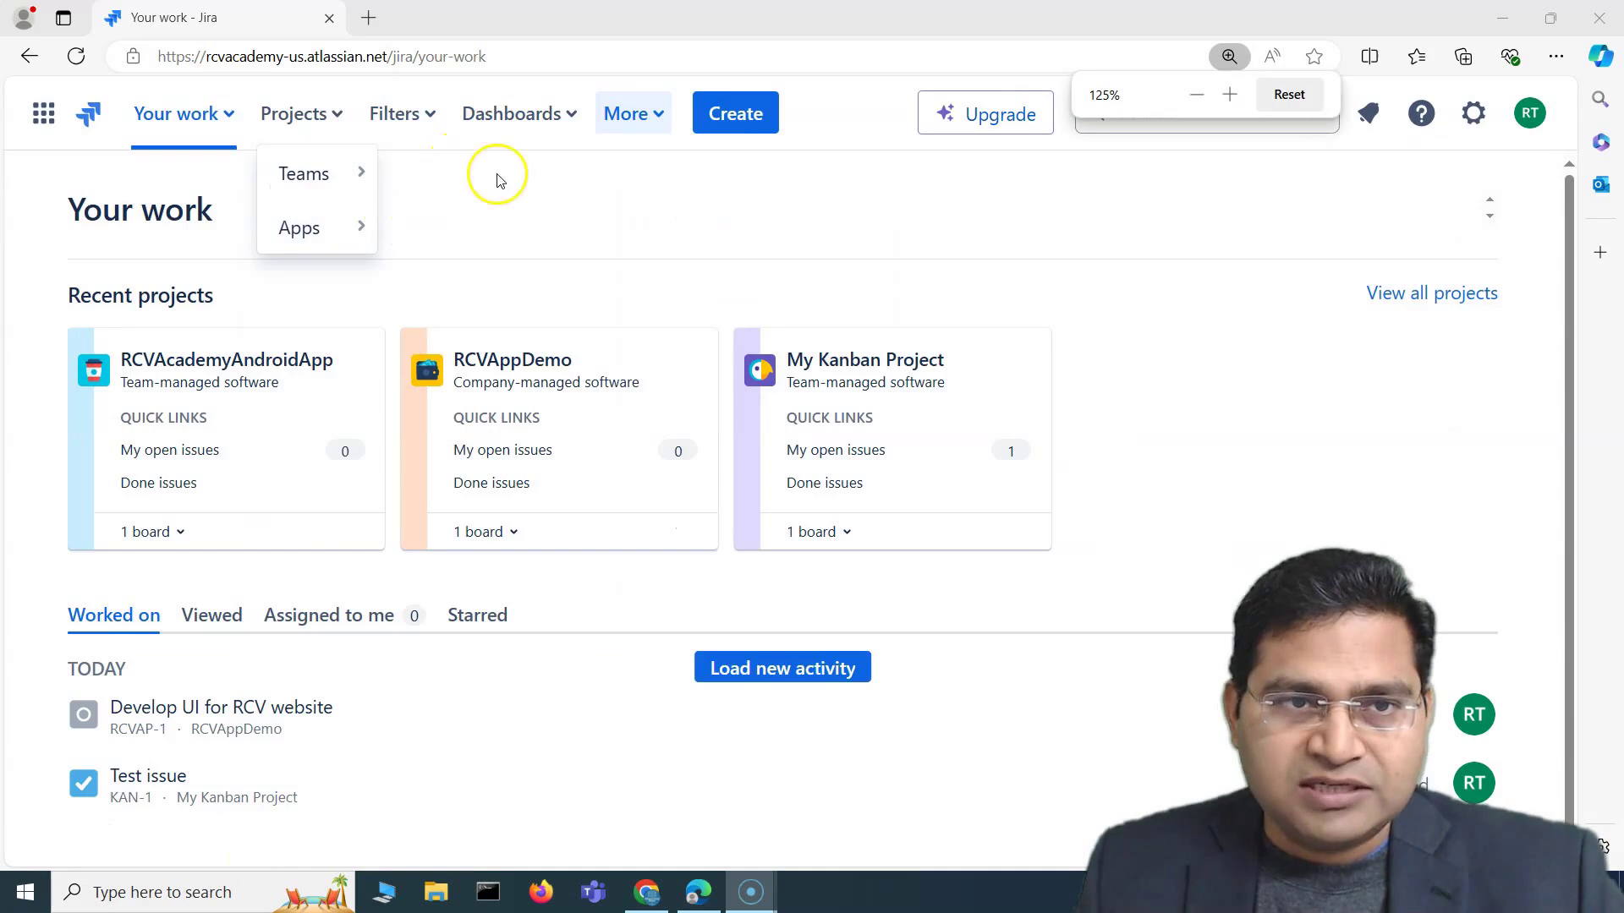
key(ctrl+minus)
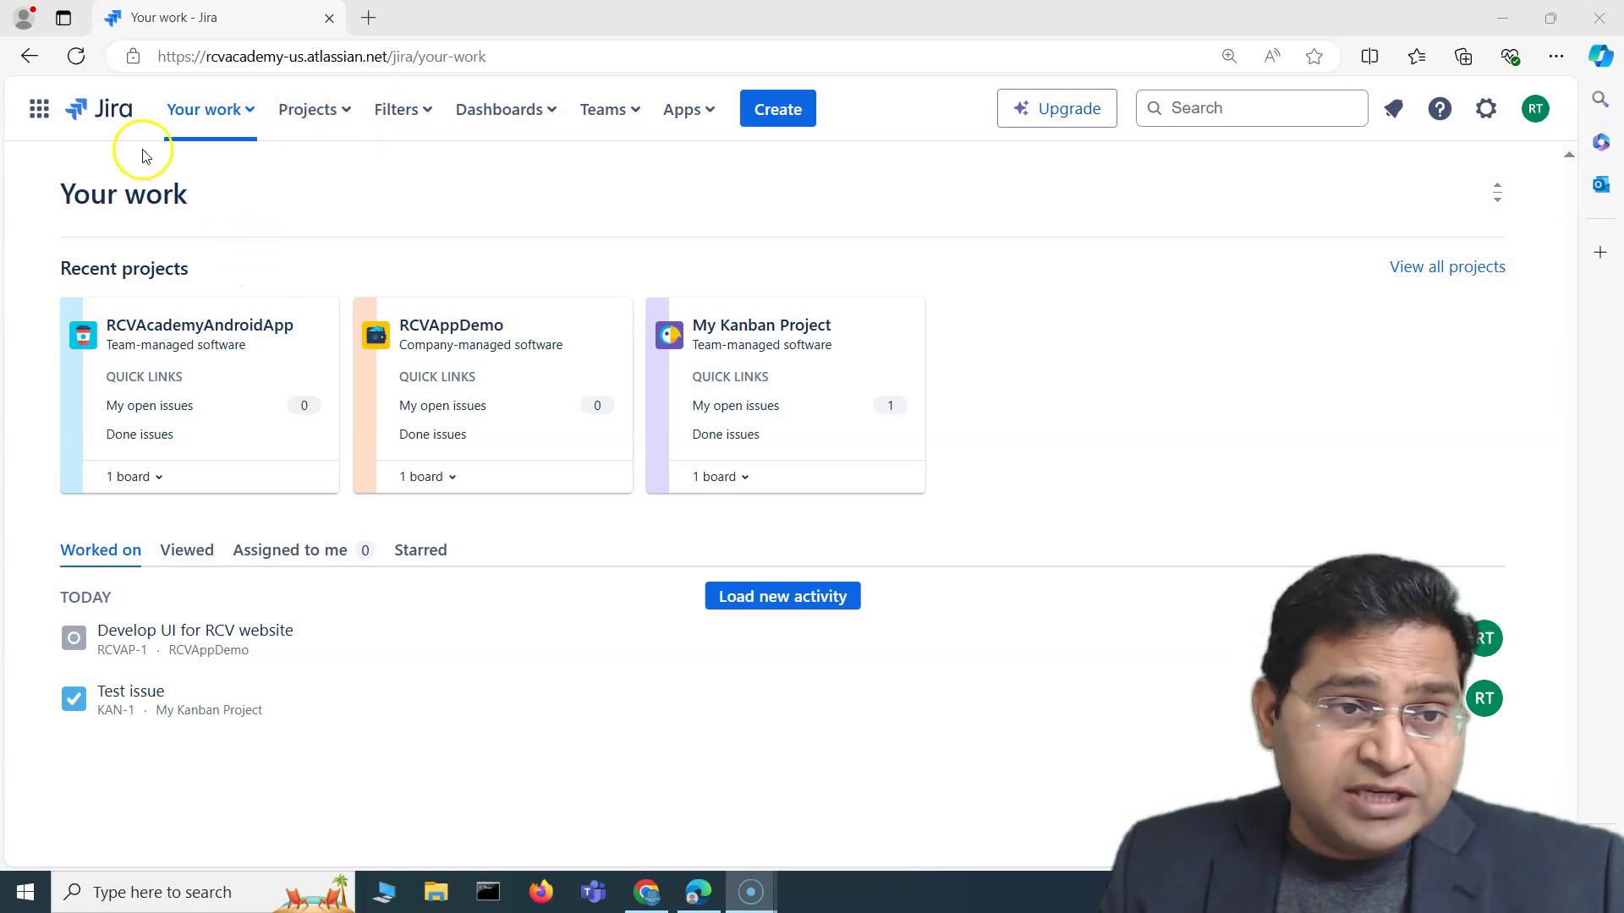
- Open the RCVAcademyAndroidApp board and review its sidebar's Planning and Development sections
click(217, 323)
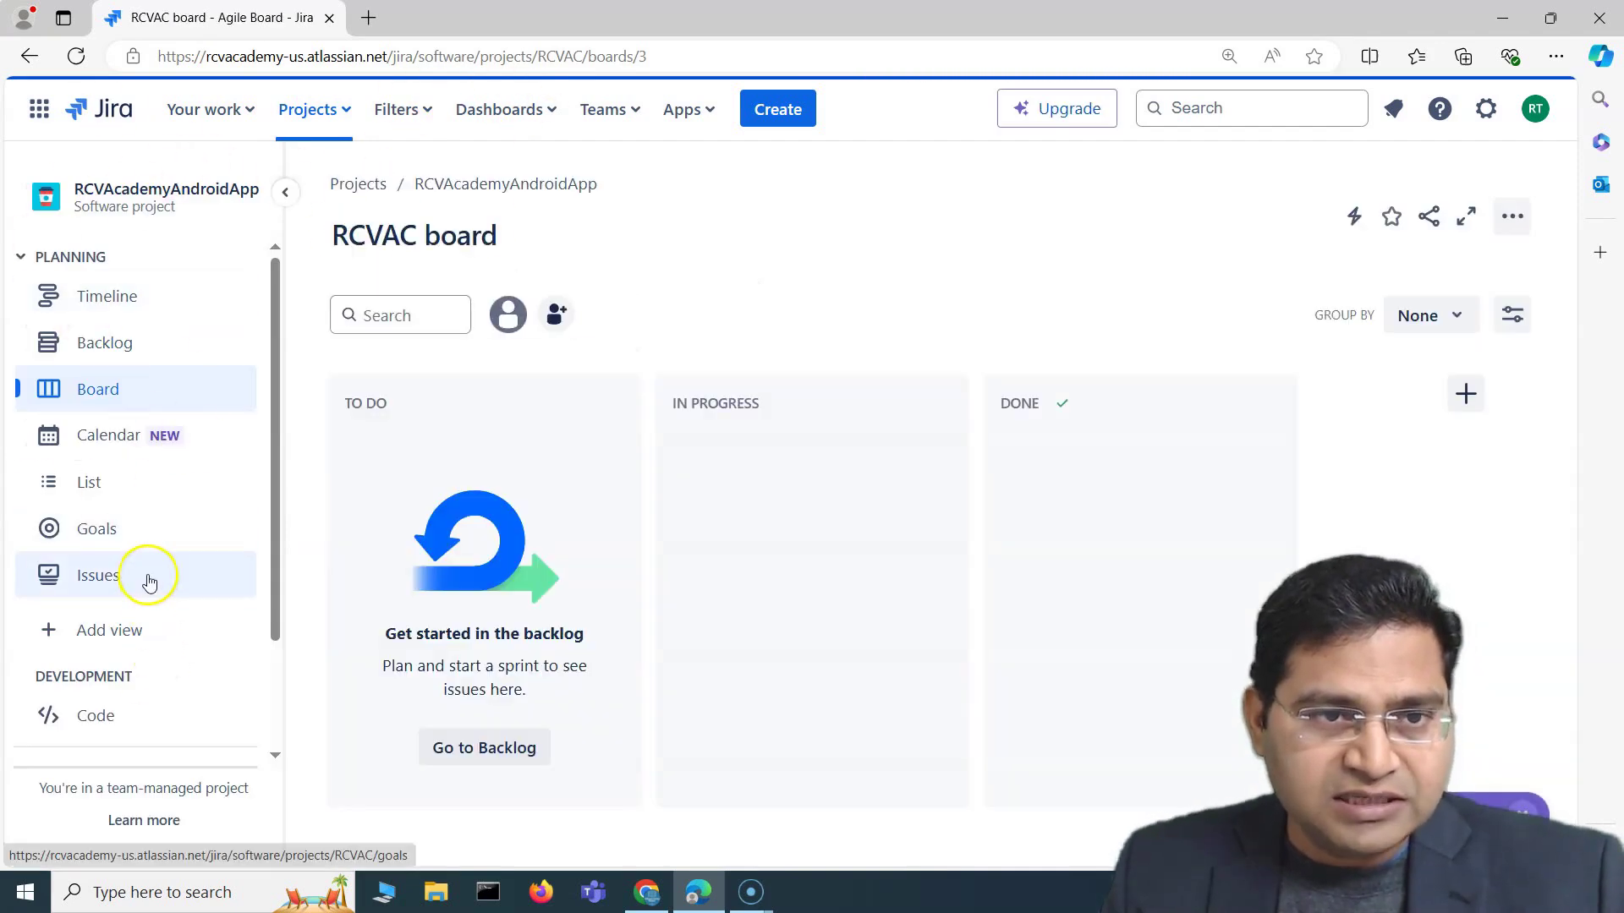
key(ctrl+plus)
key(ctrl+plus)
key(ctrl+plus)
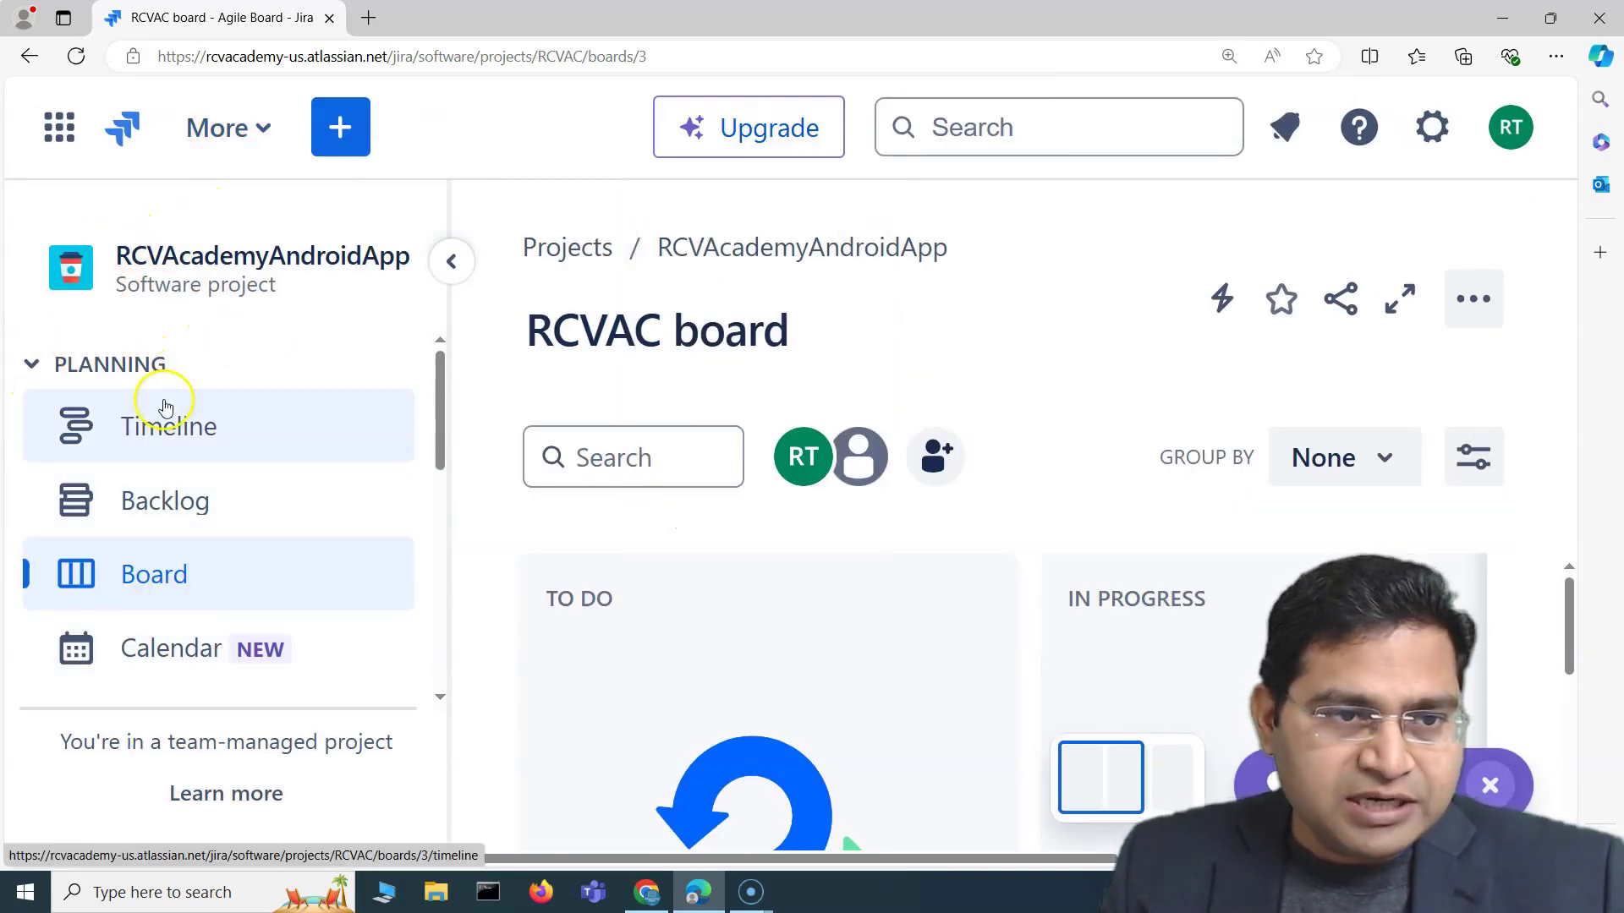
scroll(199, 471, down, 5)
scroll(193, 558, up, 4)
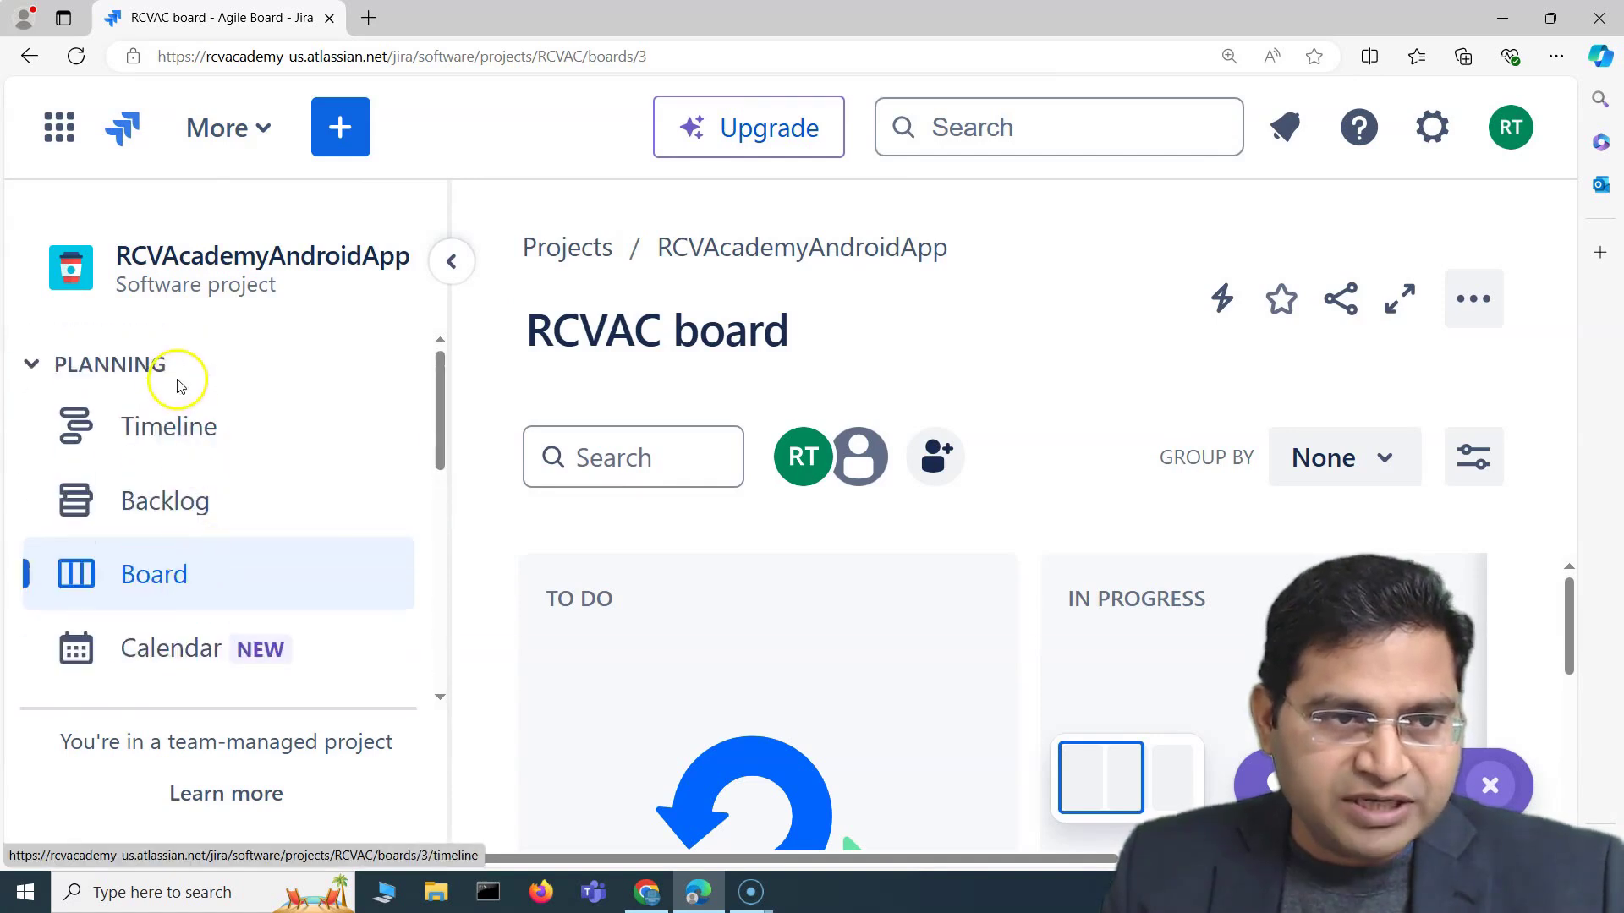
scroll(182, 592, down, 6)
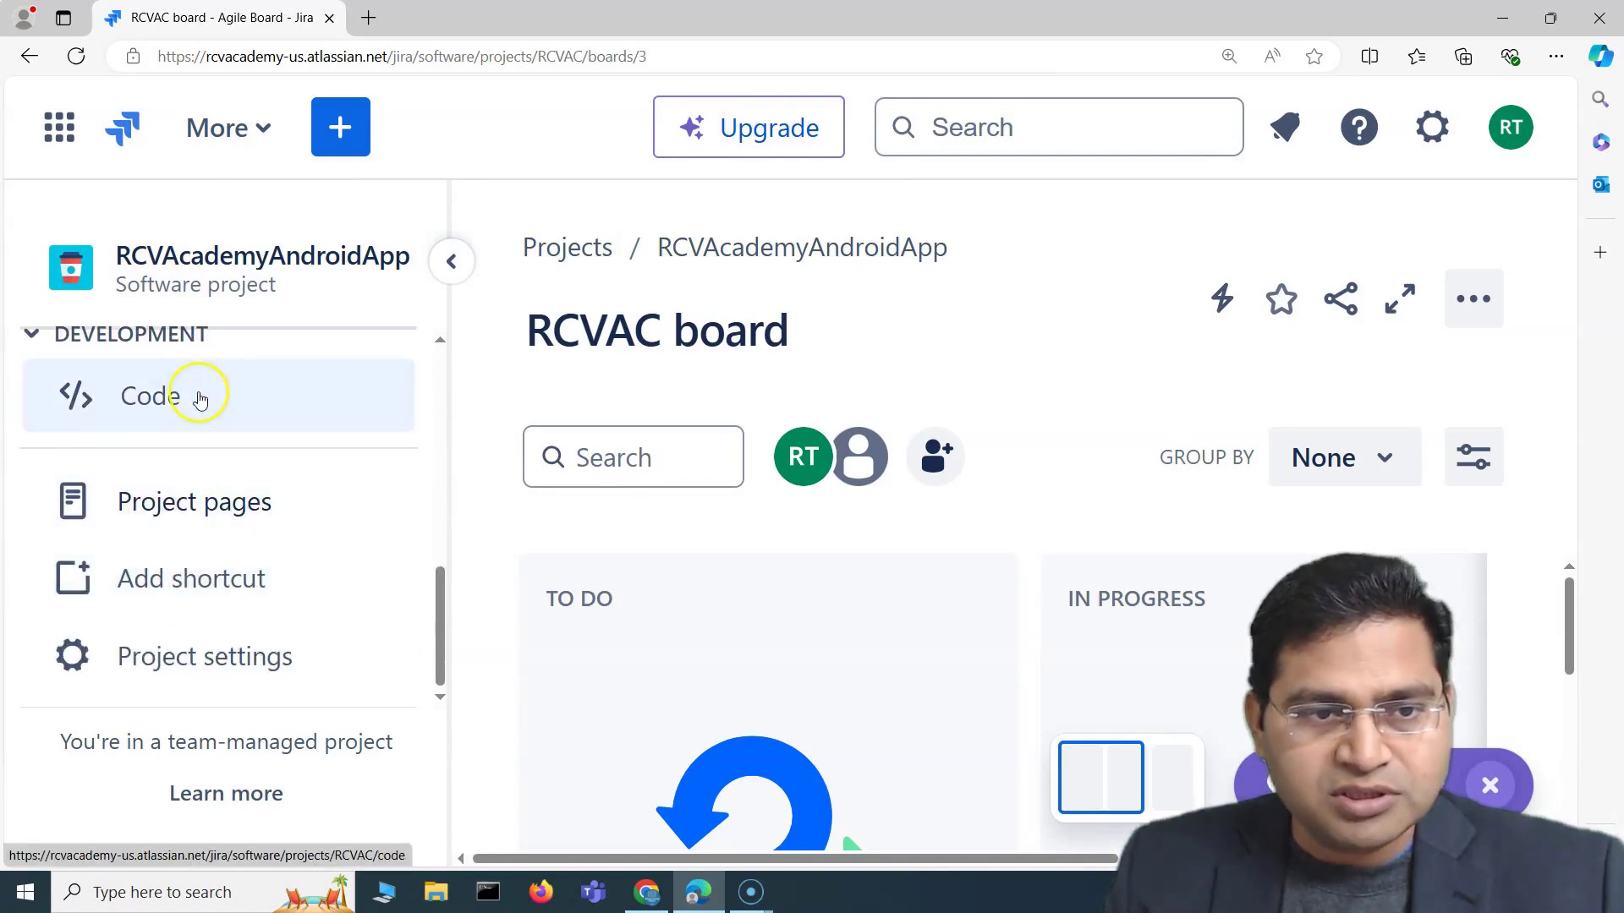
scroll(212, 530, up, 6)
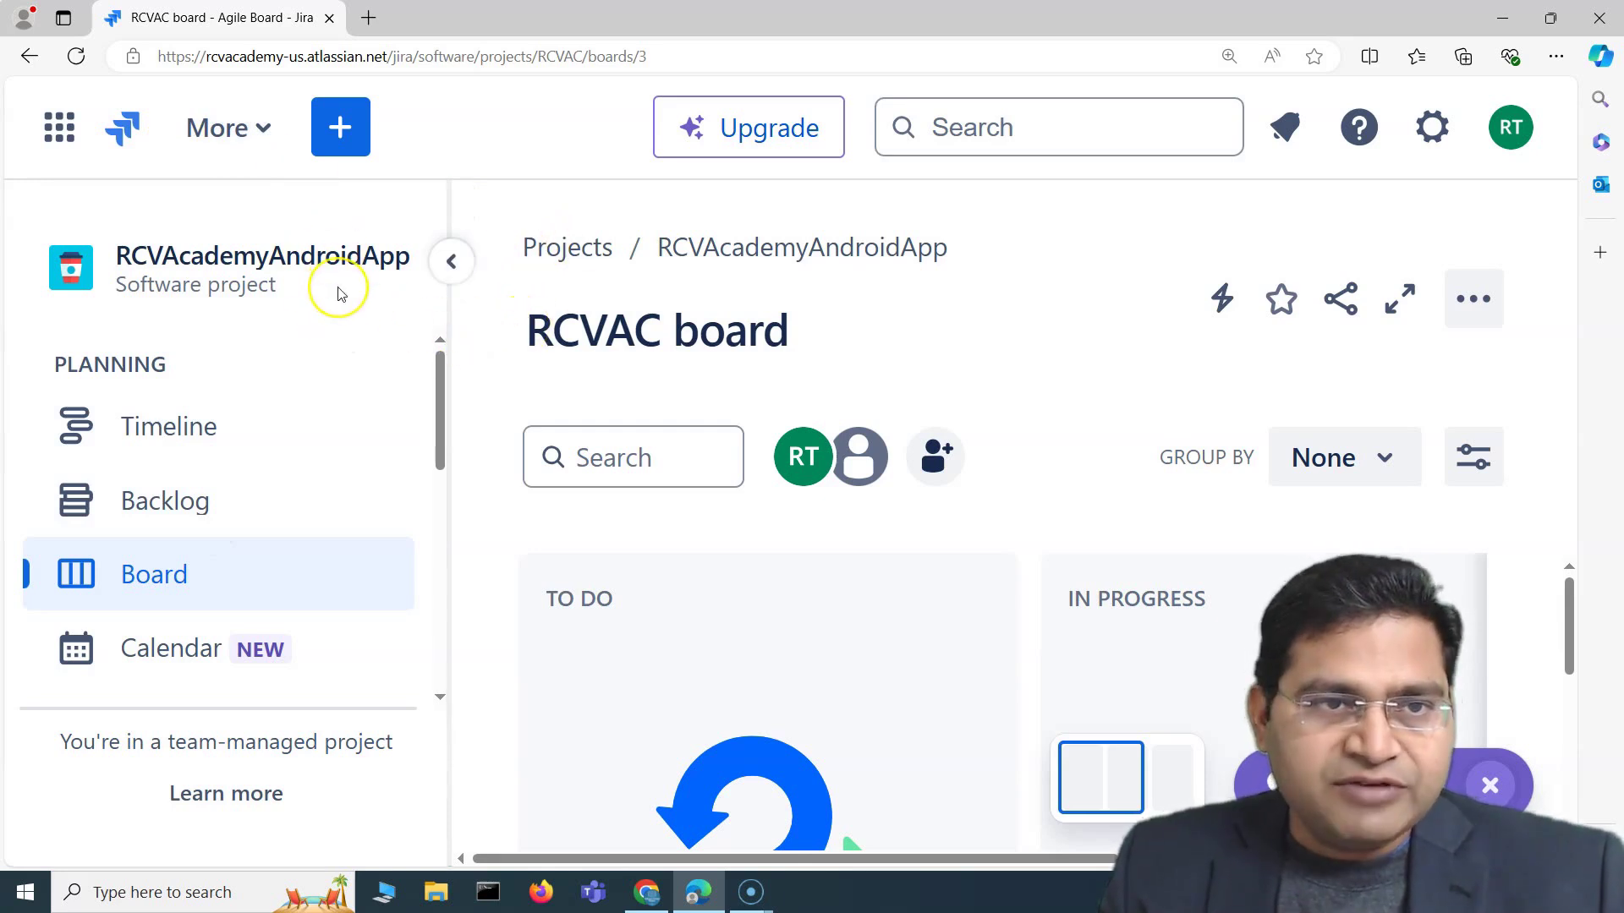
- Reduce the zoom to 125% and collapse the project sidebar to widen the board
key(ctrl+minus)
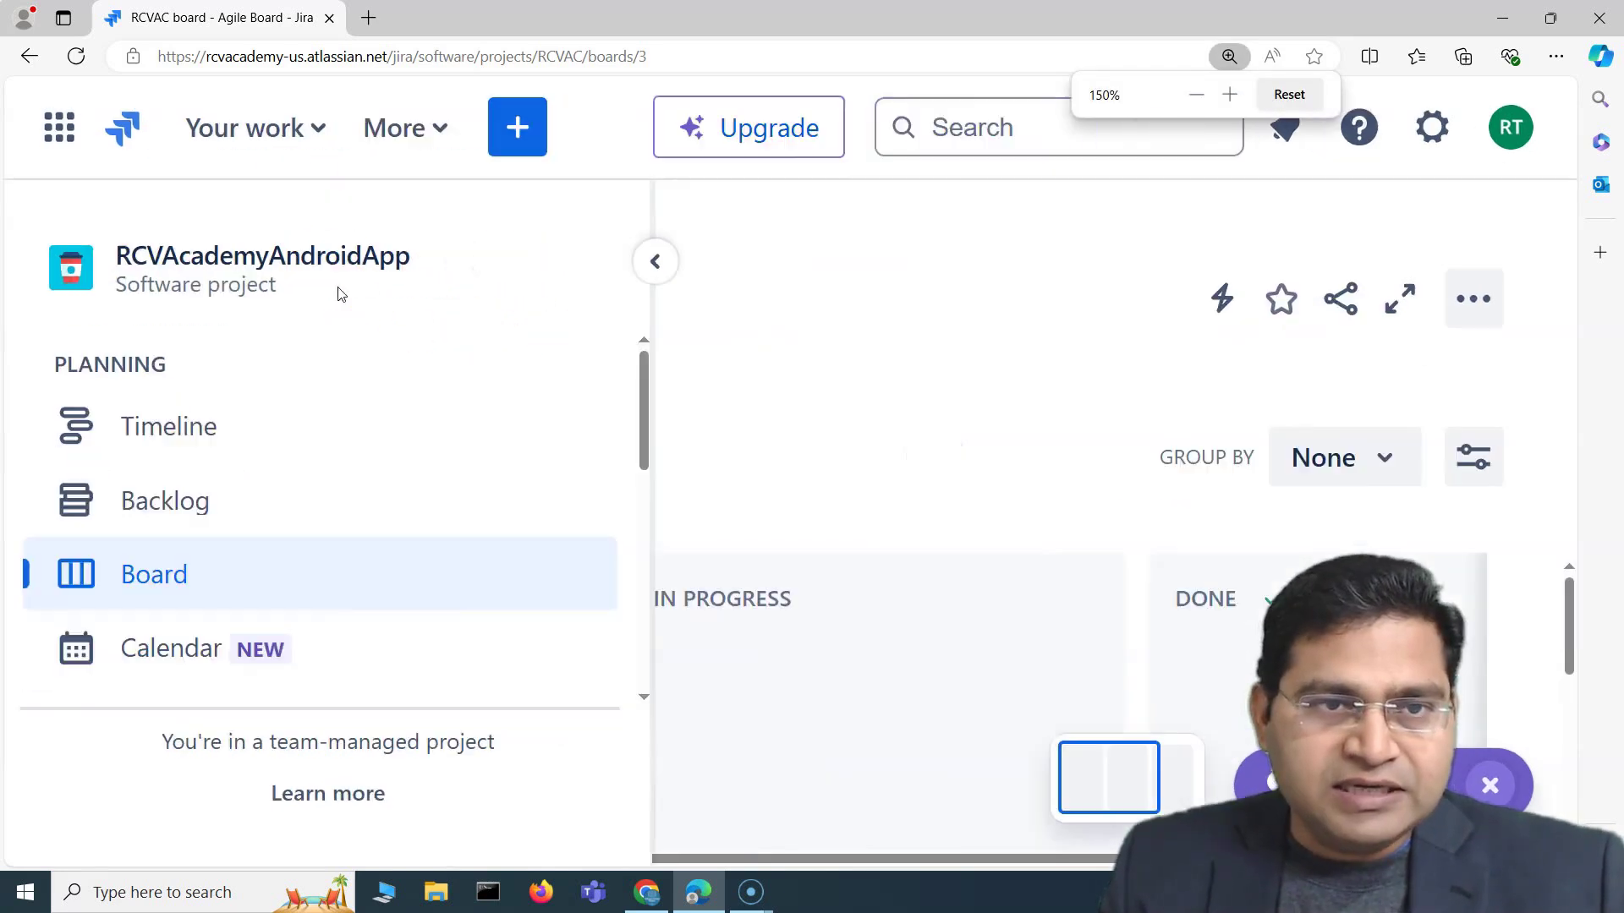
key(ctrl+minus)
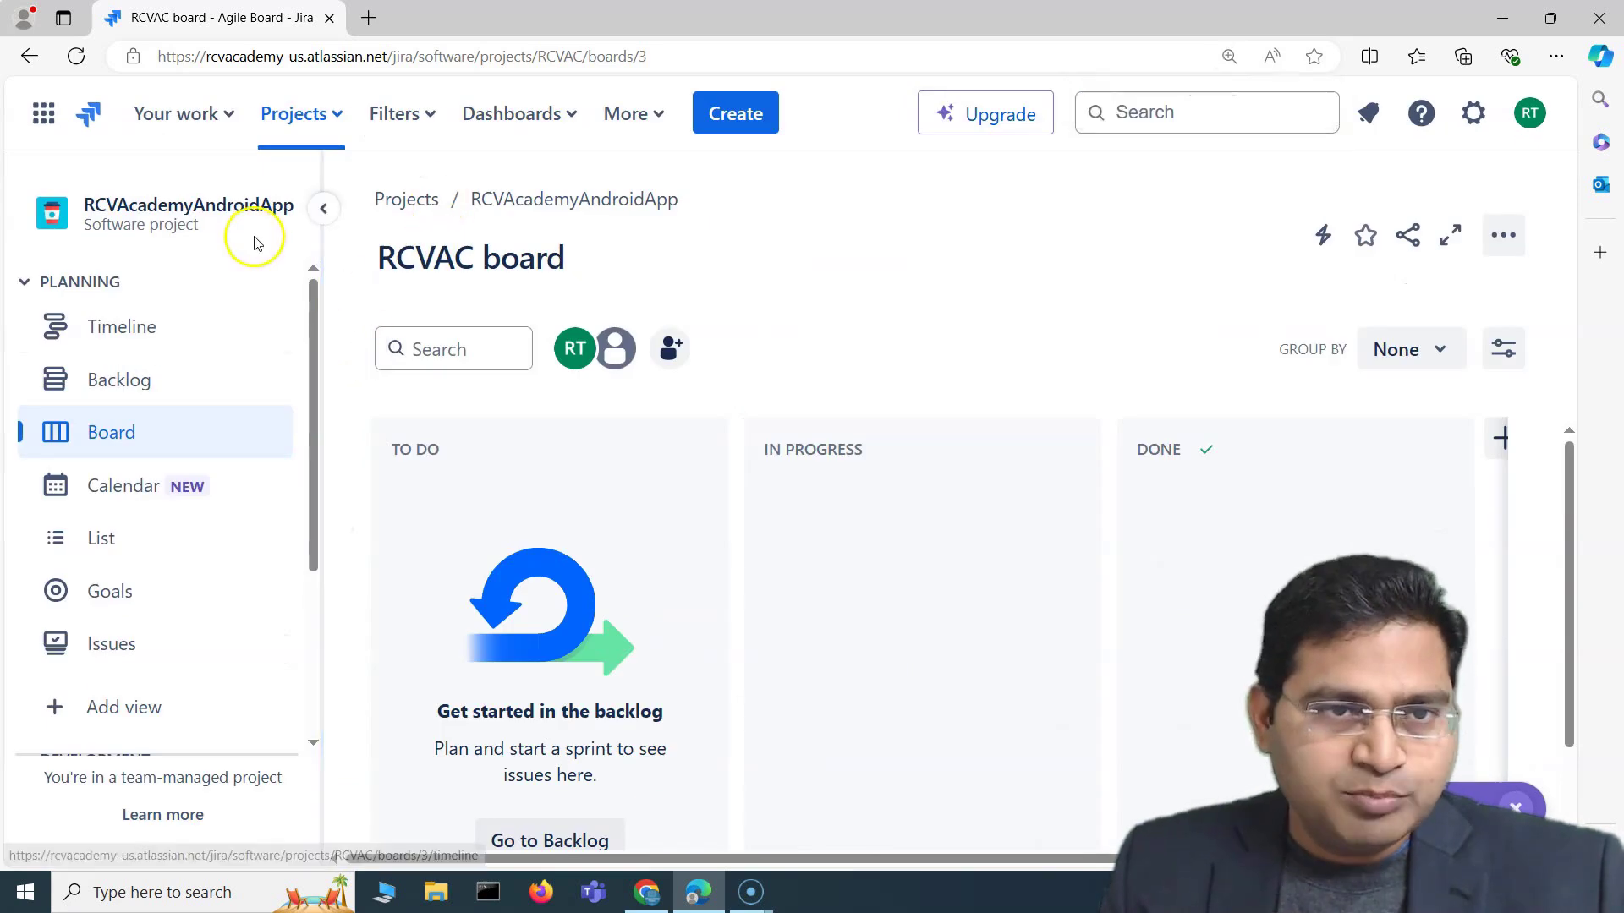
click(323, 208)
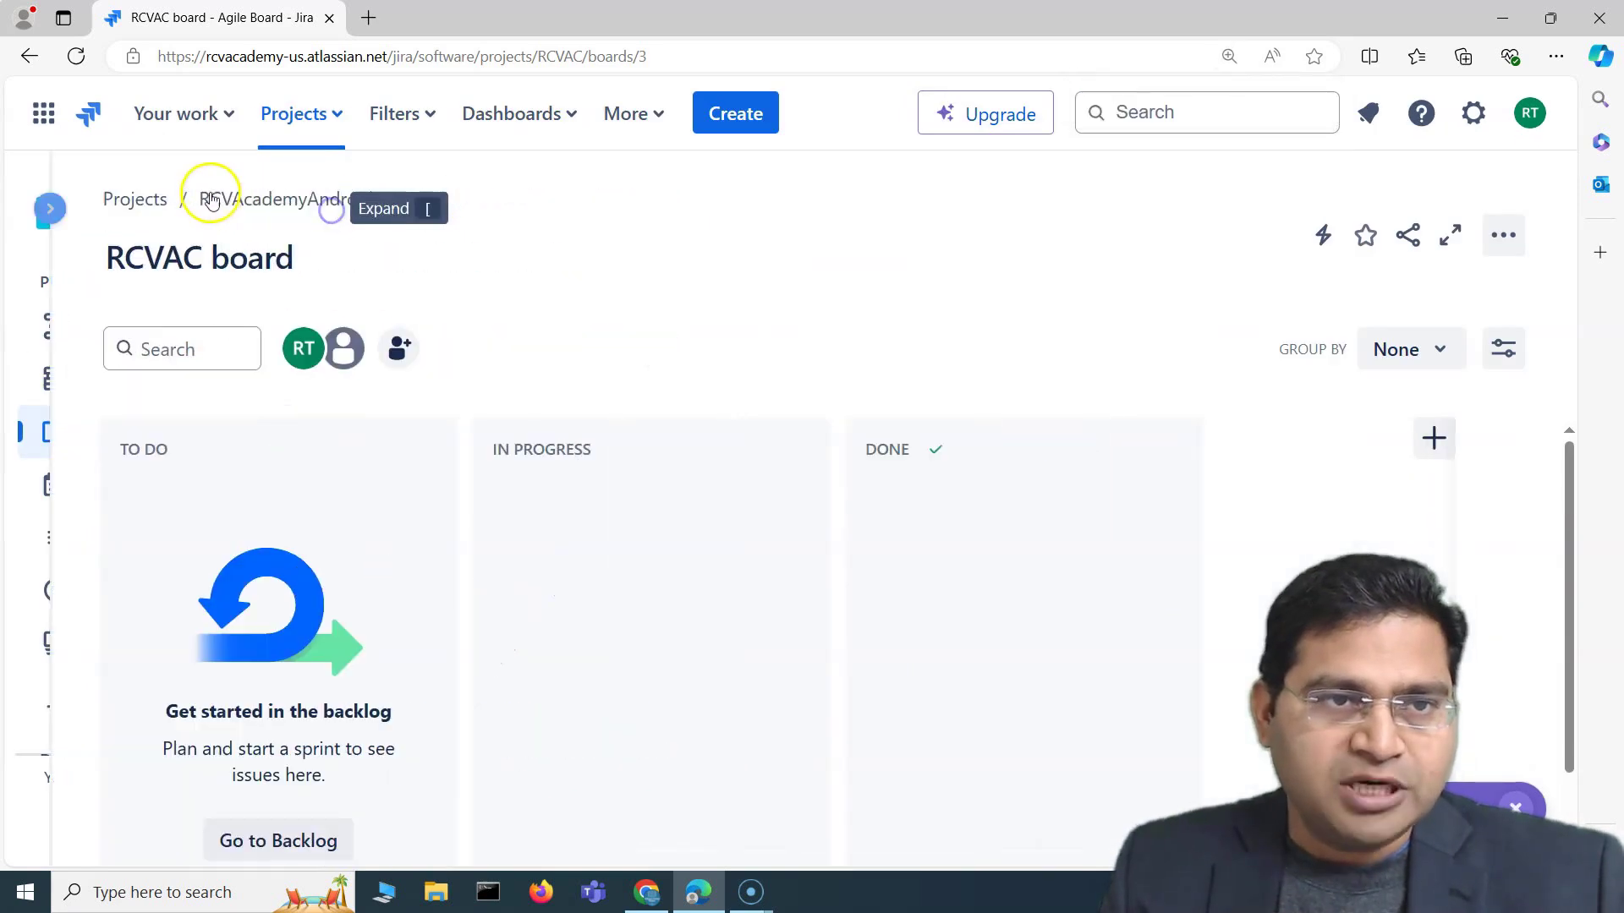
- Browse the Atlassian app switcher list, then show Your work's recent RCVAC, RCVAP and KAN boards
click(45, 121)
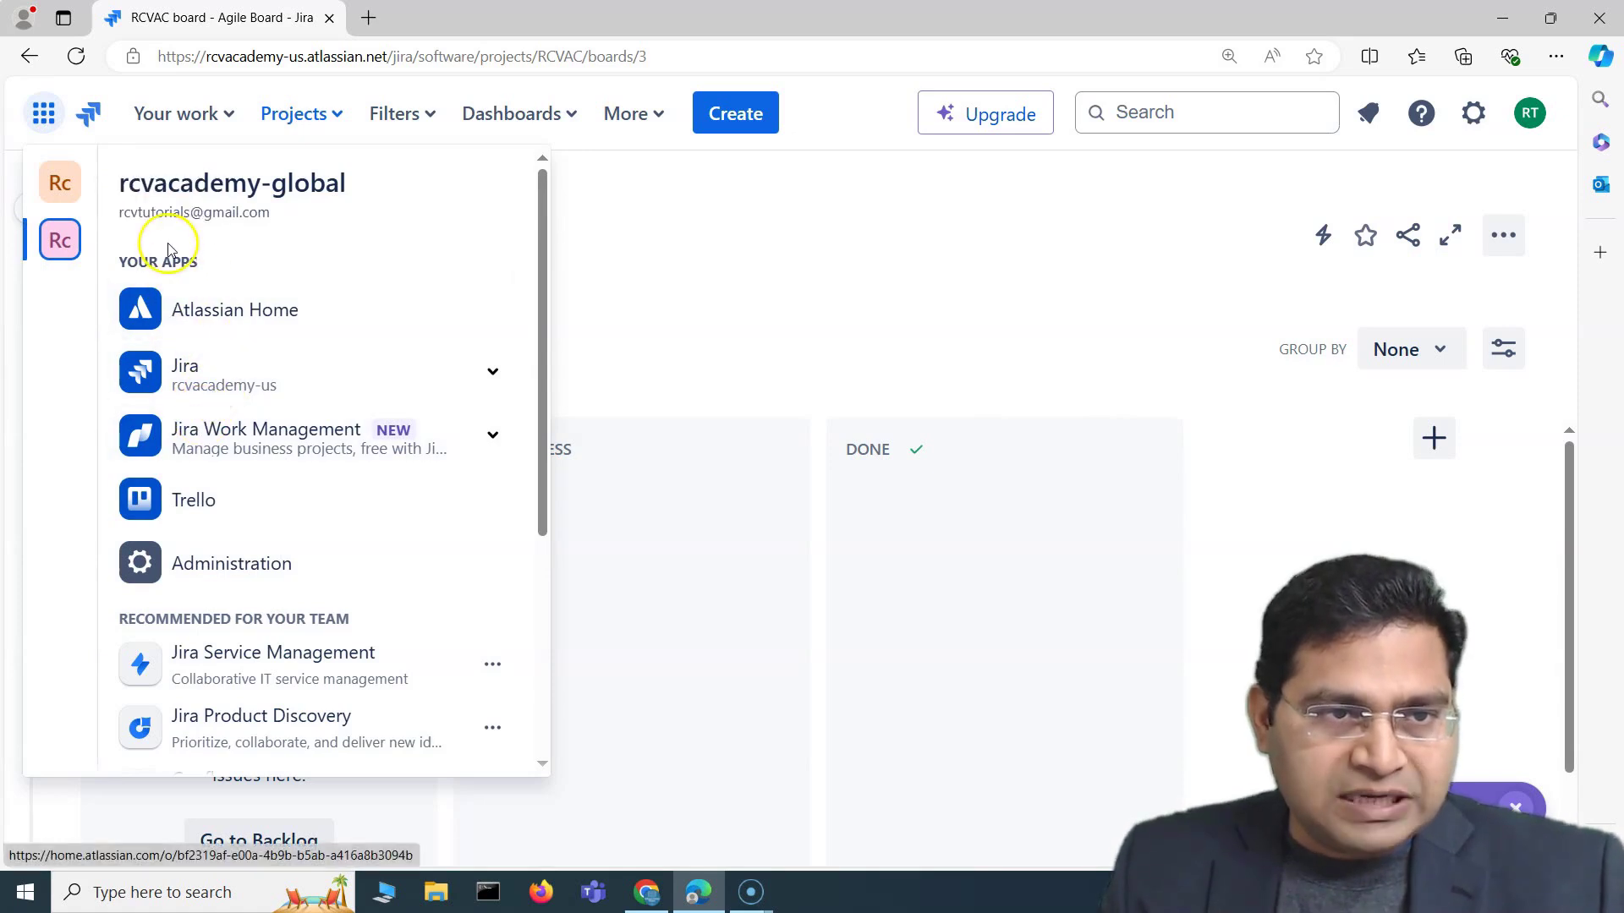
scroll(296, 580, down, 4)
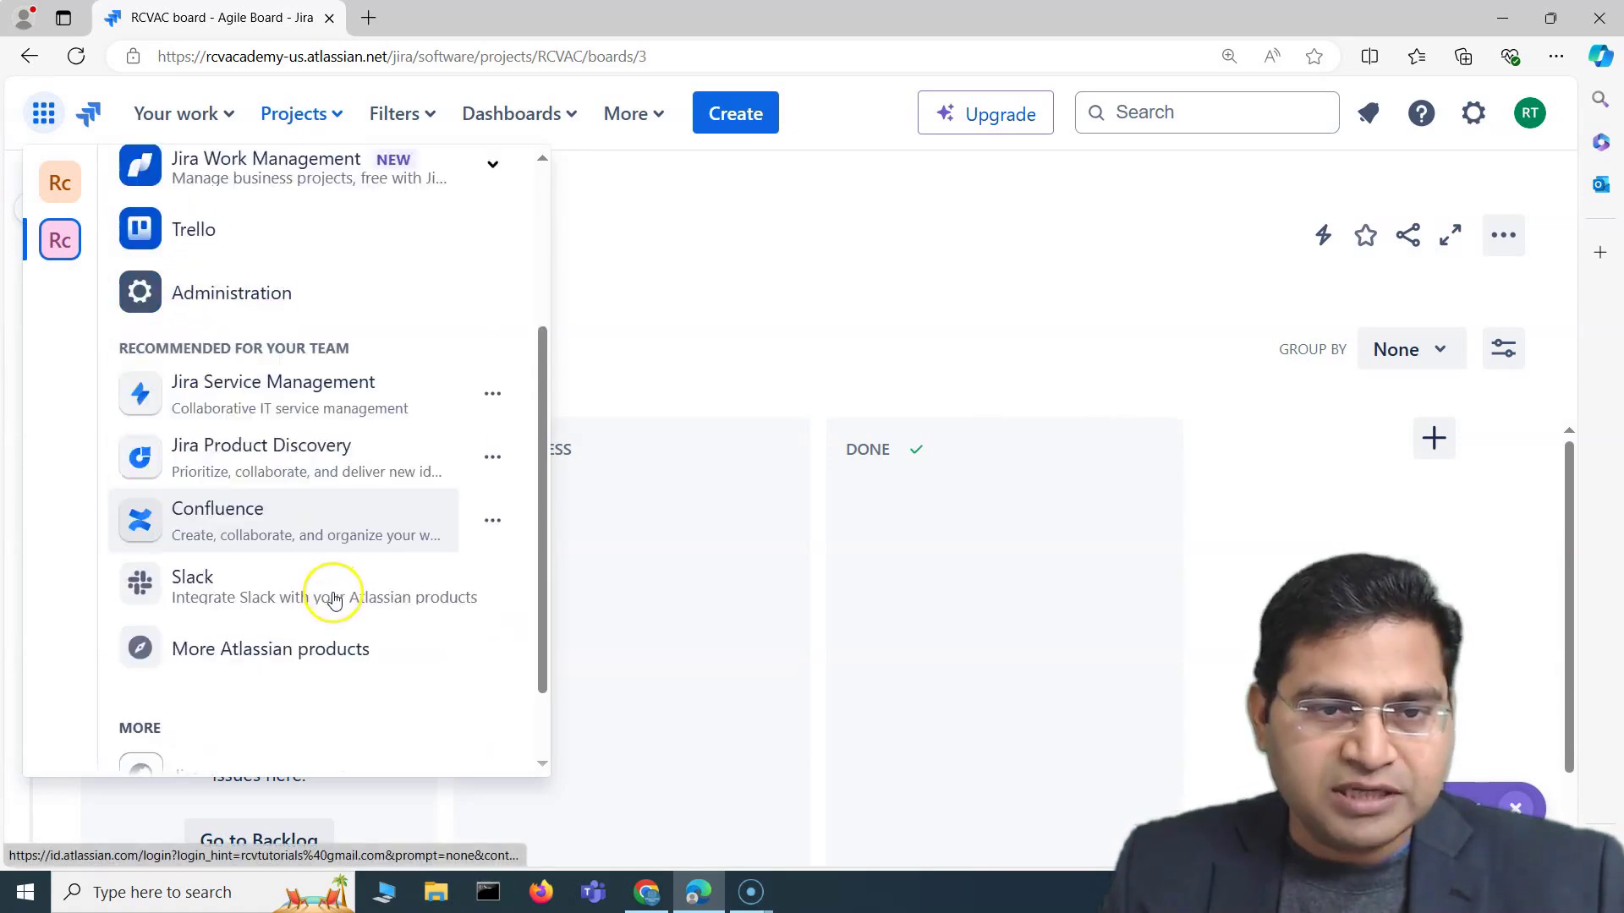
scroll(254, 575, up, 4)
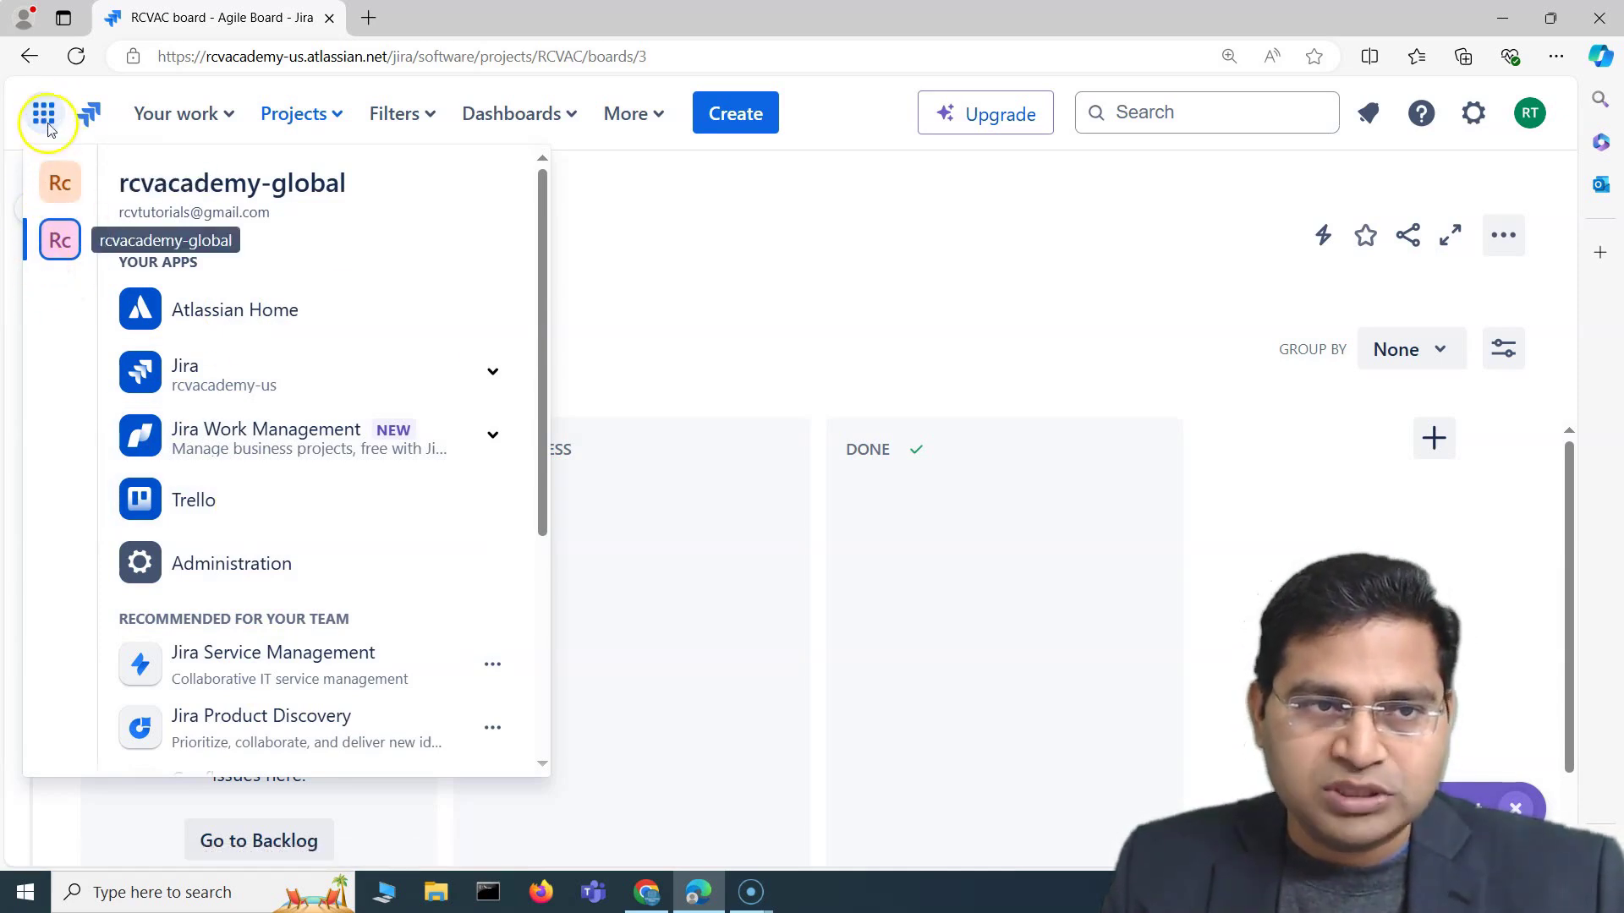
click(207, 116)
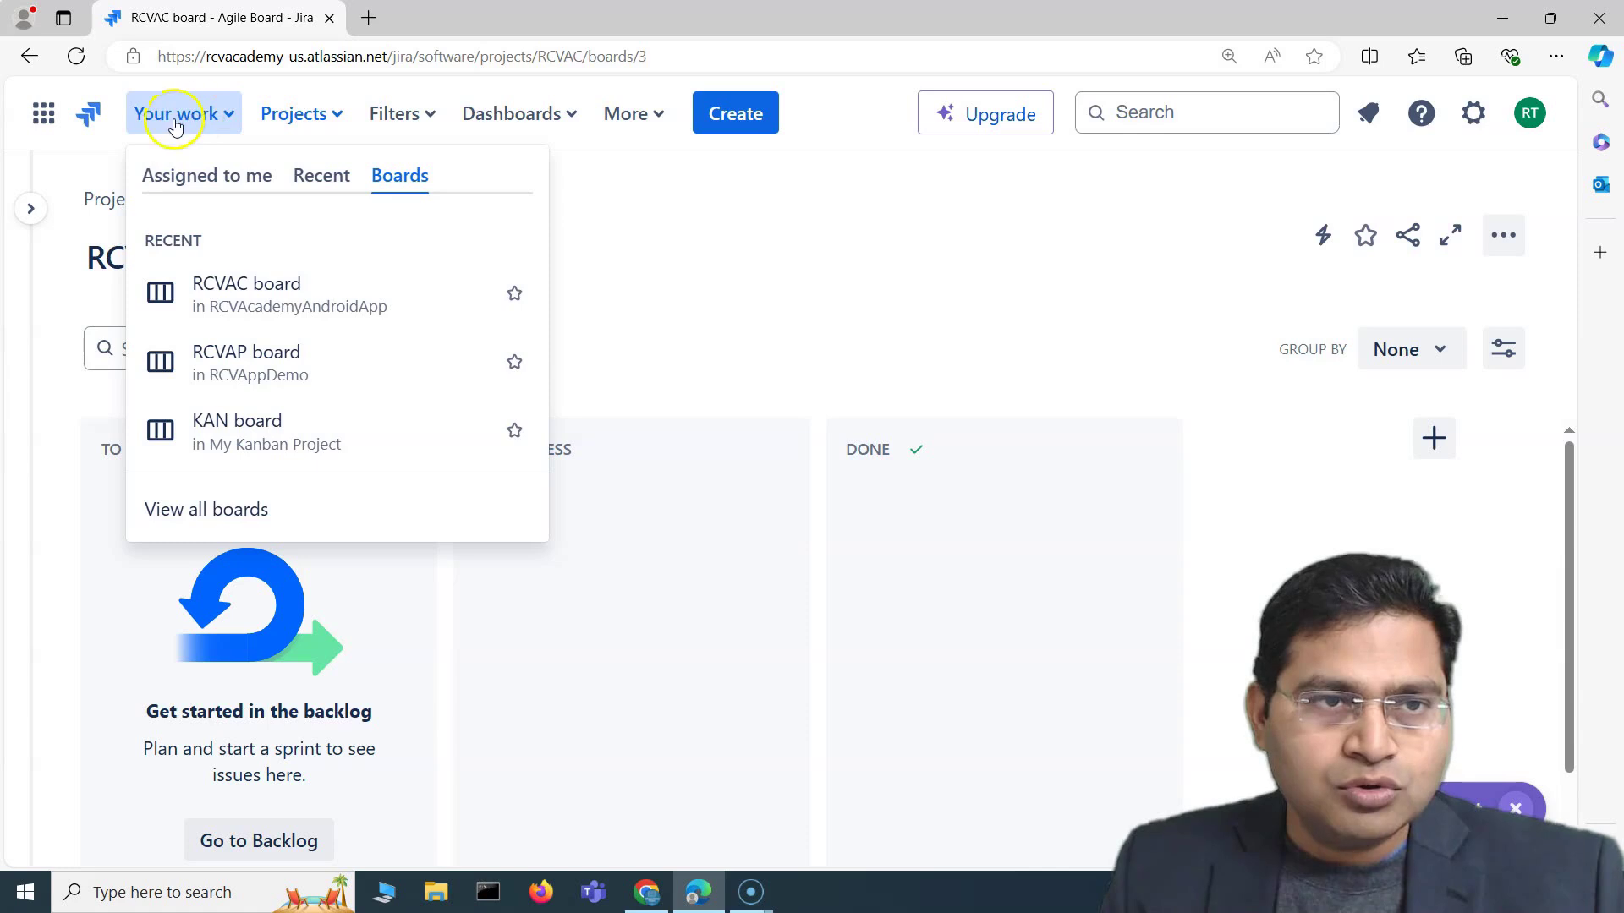
- Check Your work's Assigned to me, Recent and Boards tabs, then list recent projects
click(169, 175)
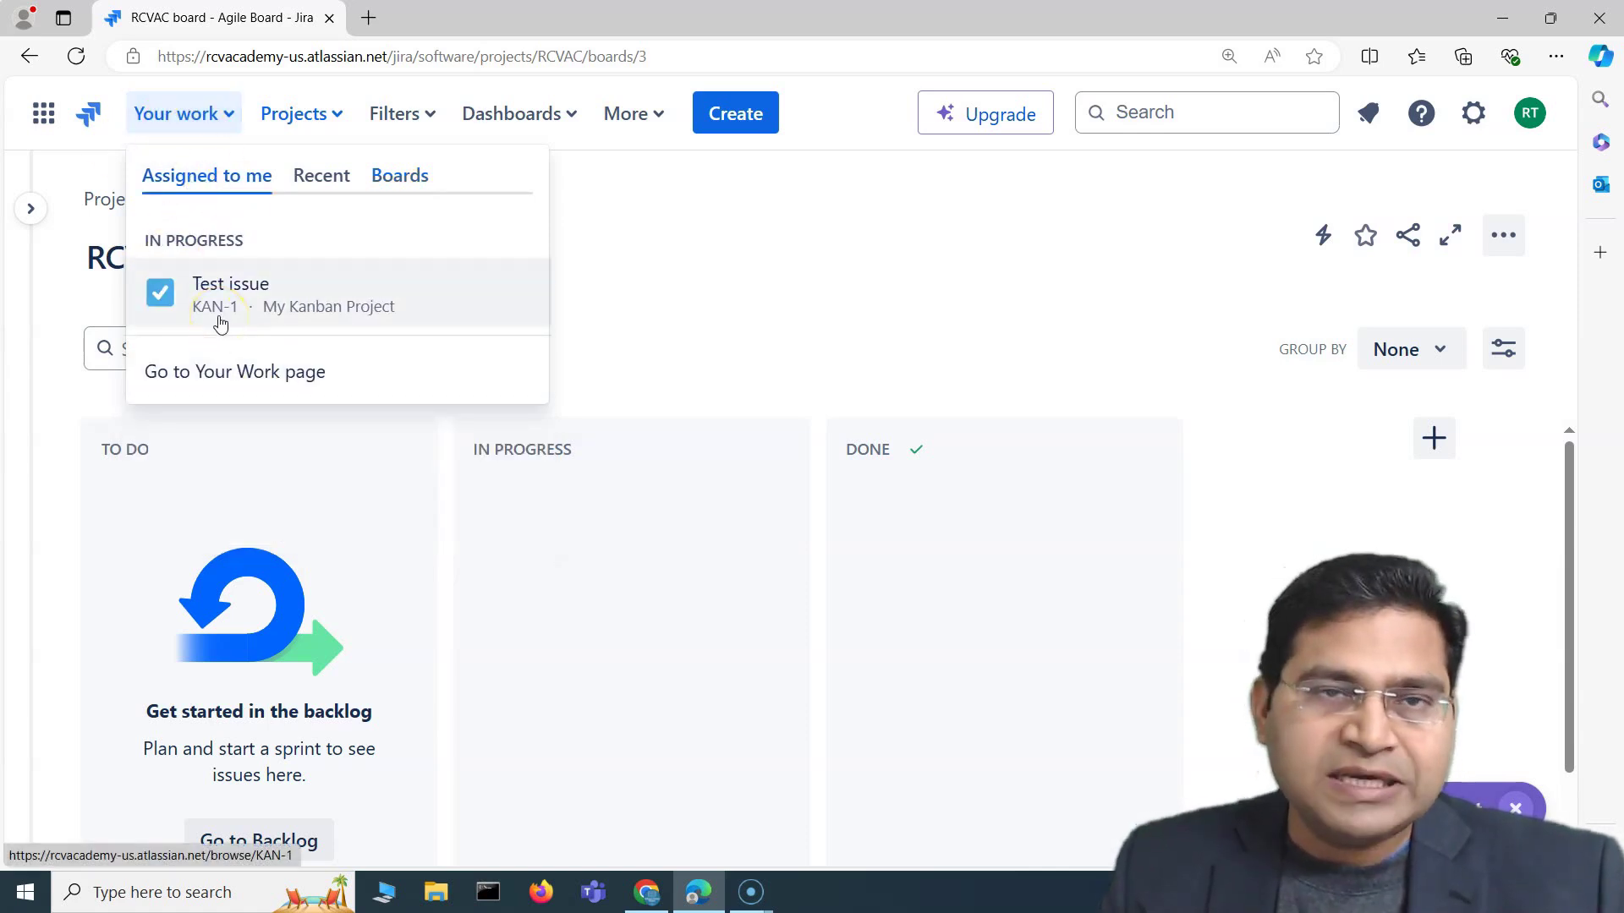
click(320, 174)
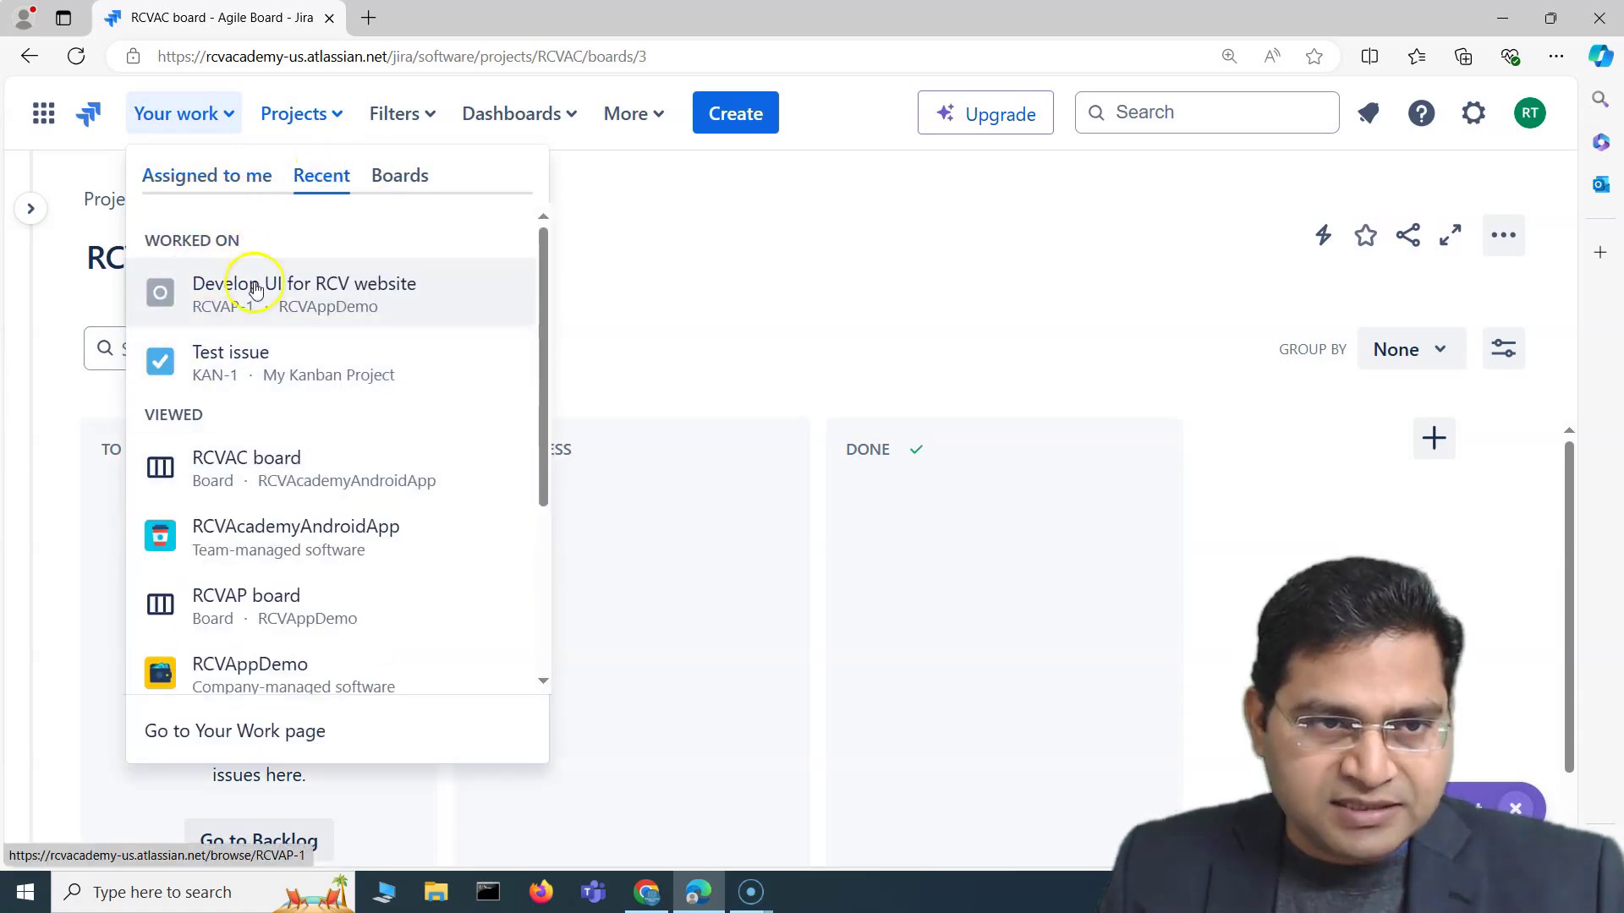
scroll(291, 630, down, 3)
scroll(290, 625, up, 3)
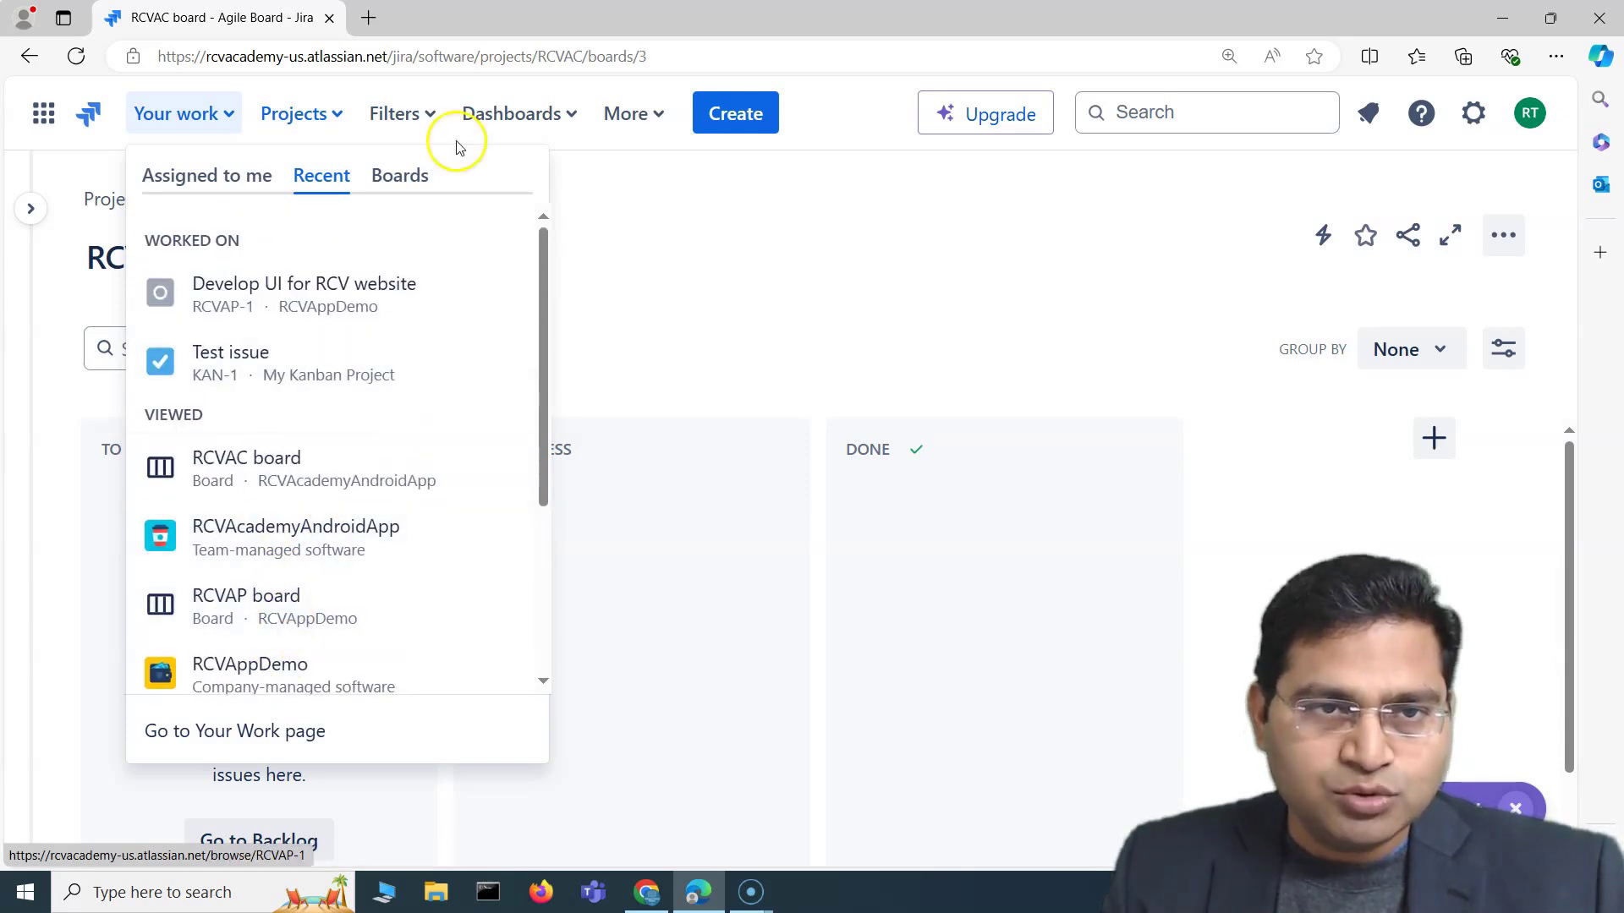
click(404, 176)
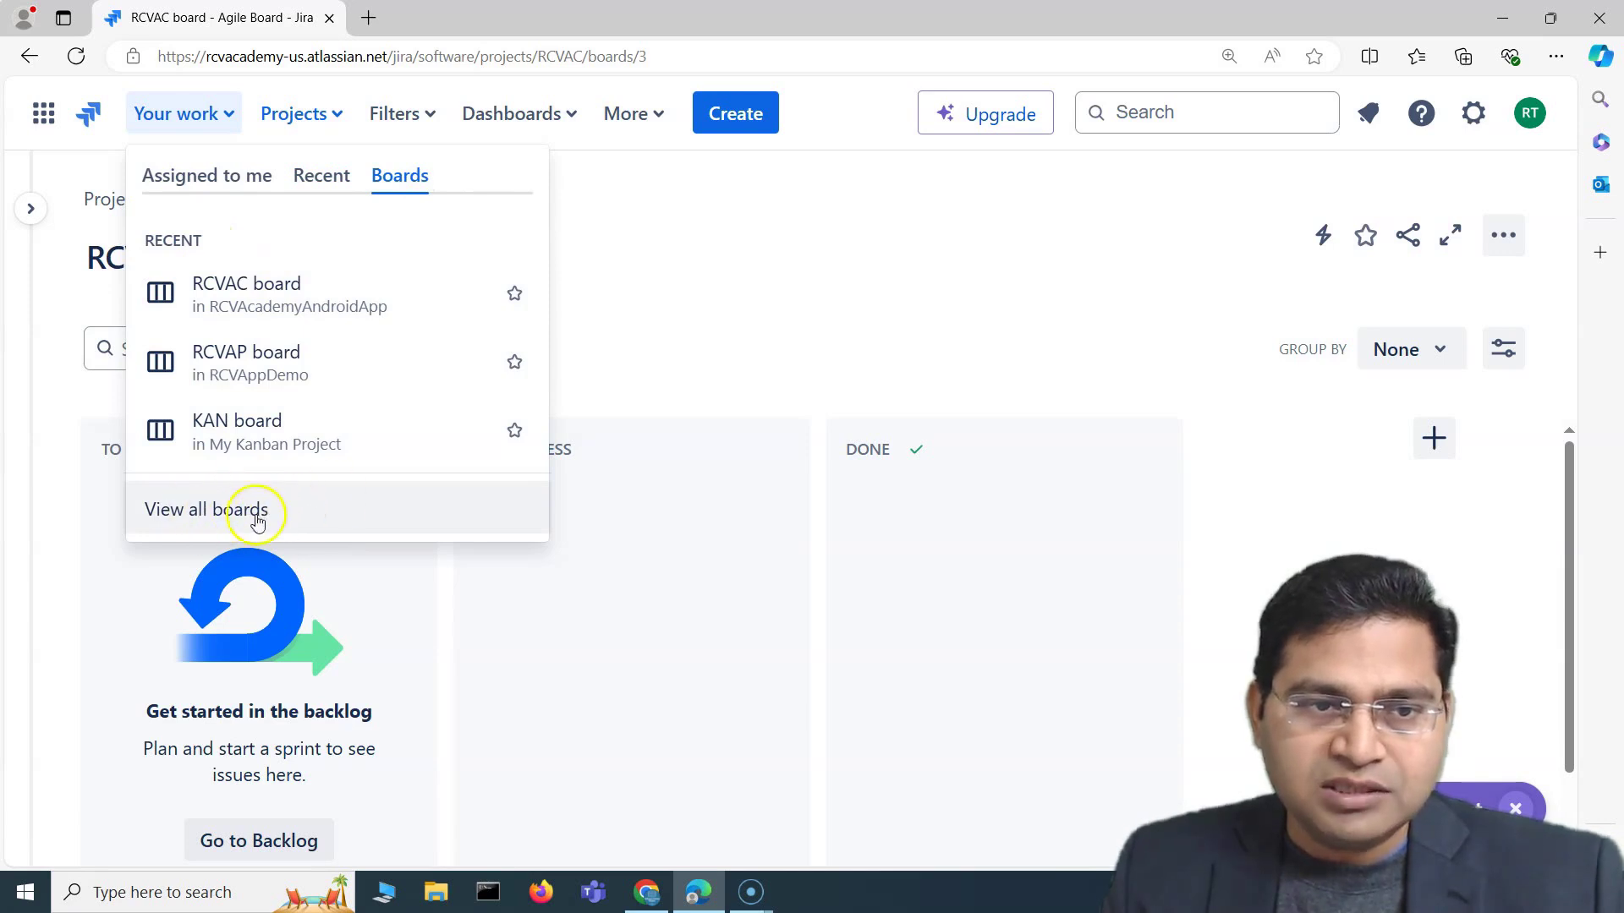
click(311, 125)
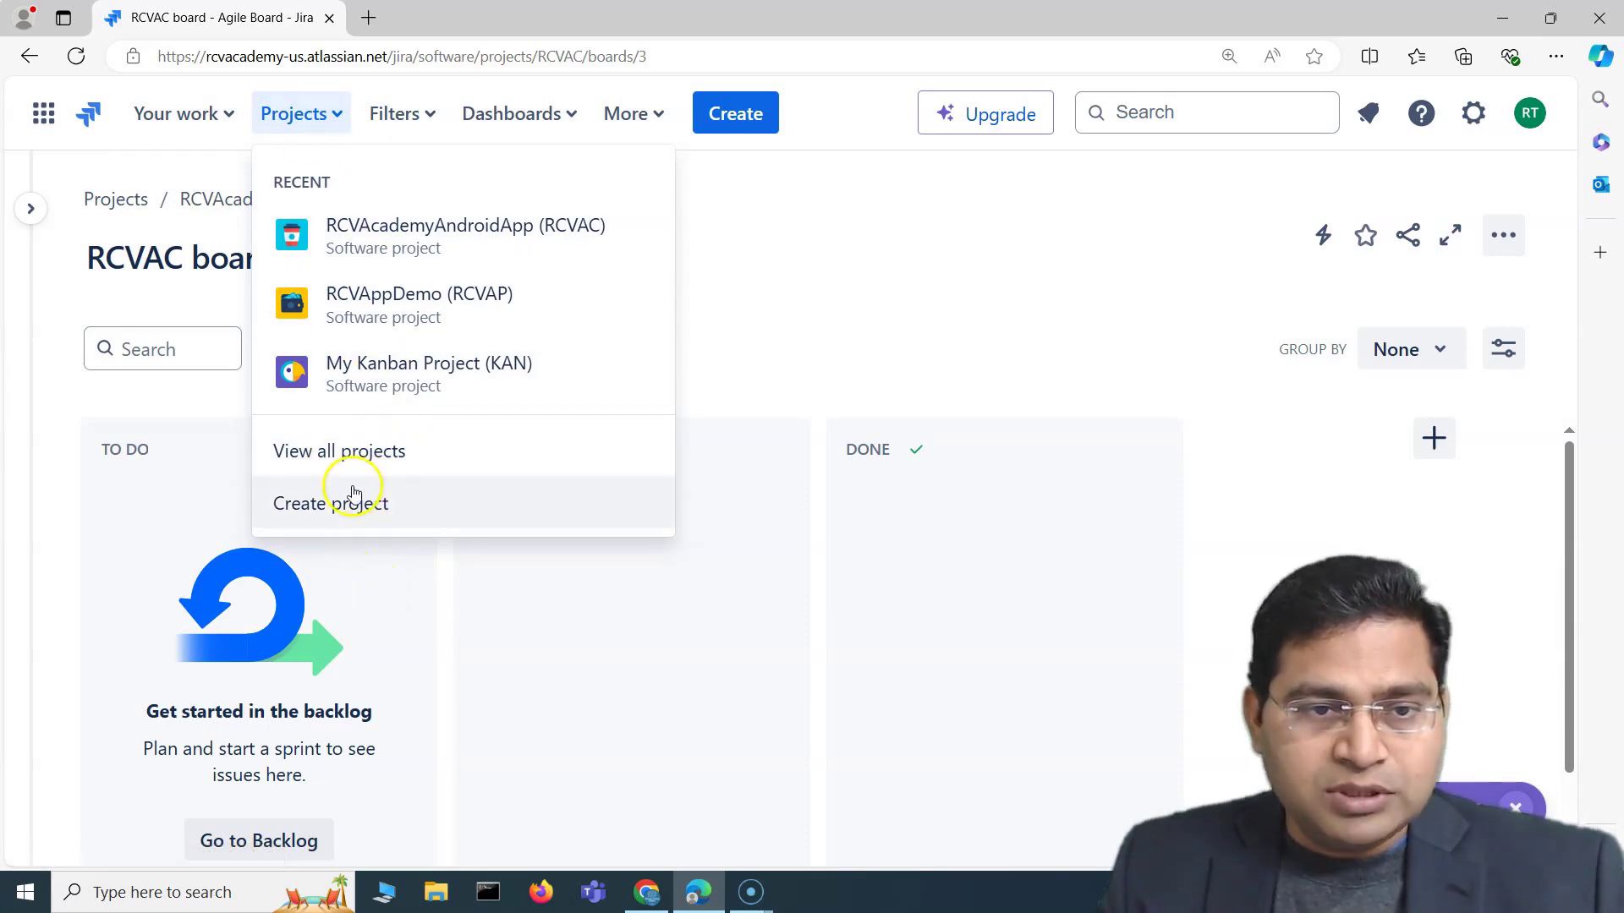
- Dismiss the recent projects list and show the Filters menu with view-all filters and issues
click(742, 317)
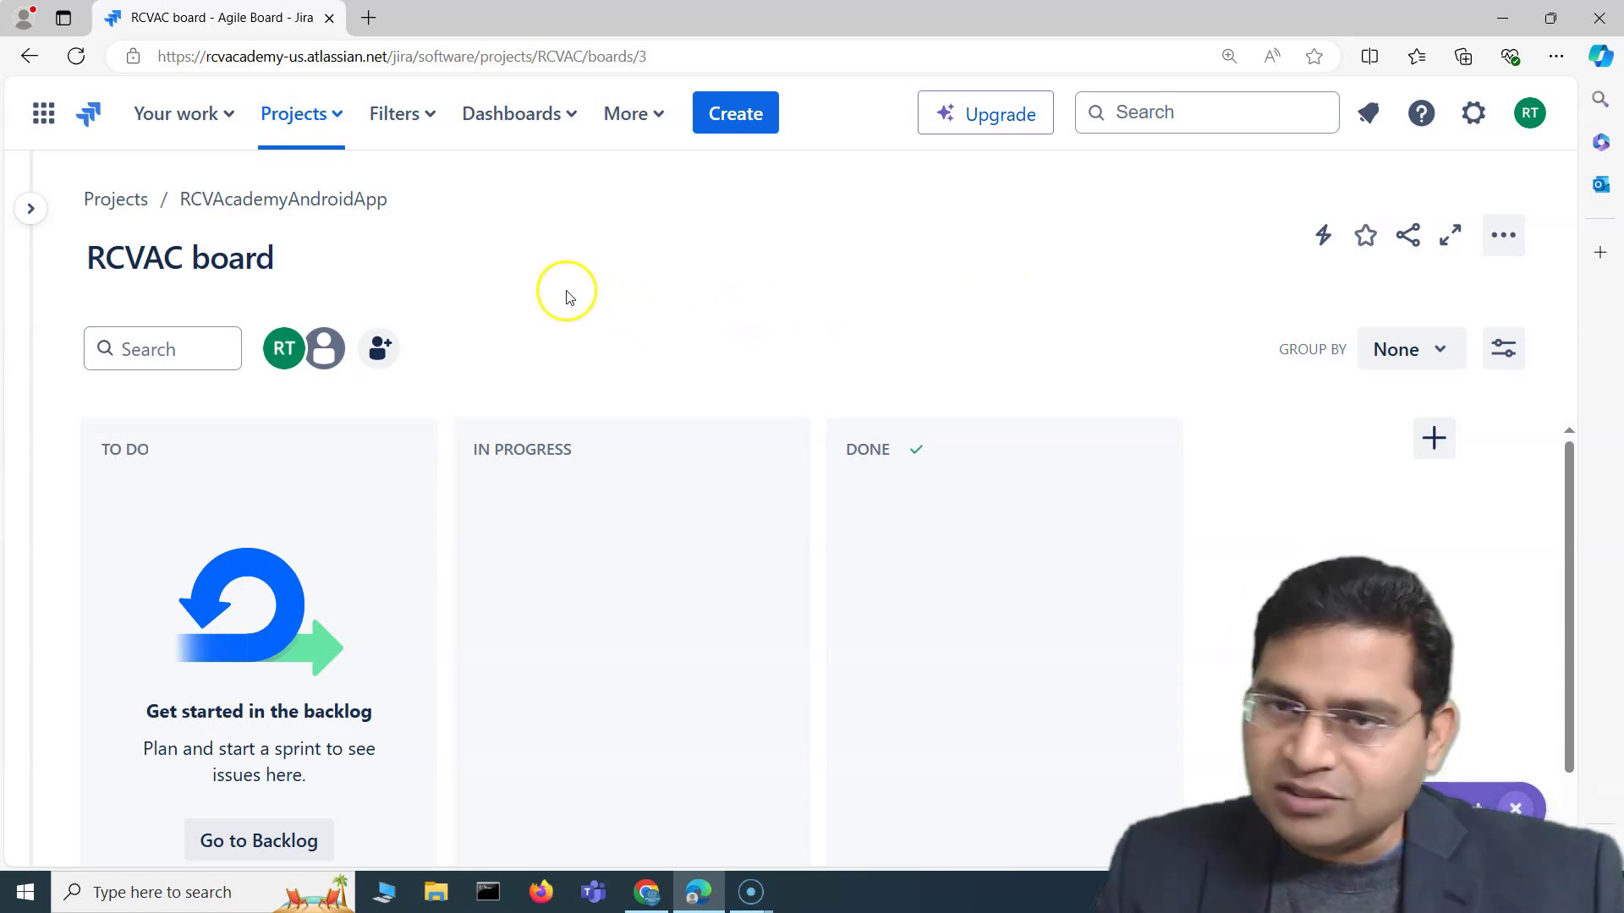
click(432, 125)
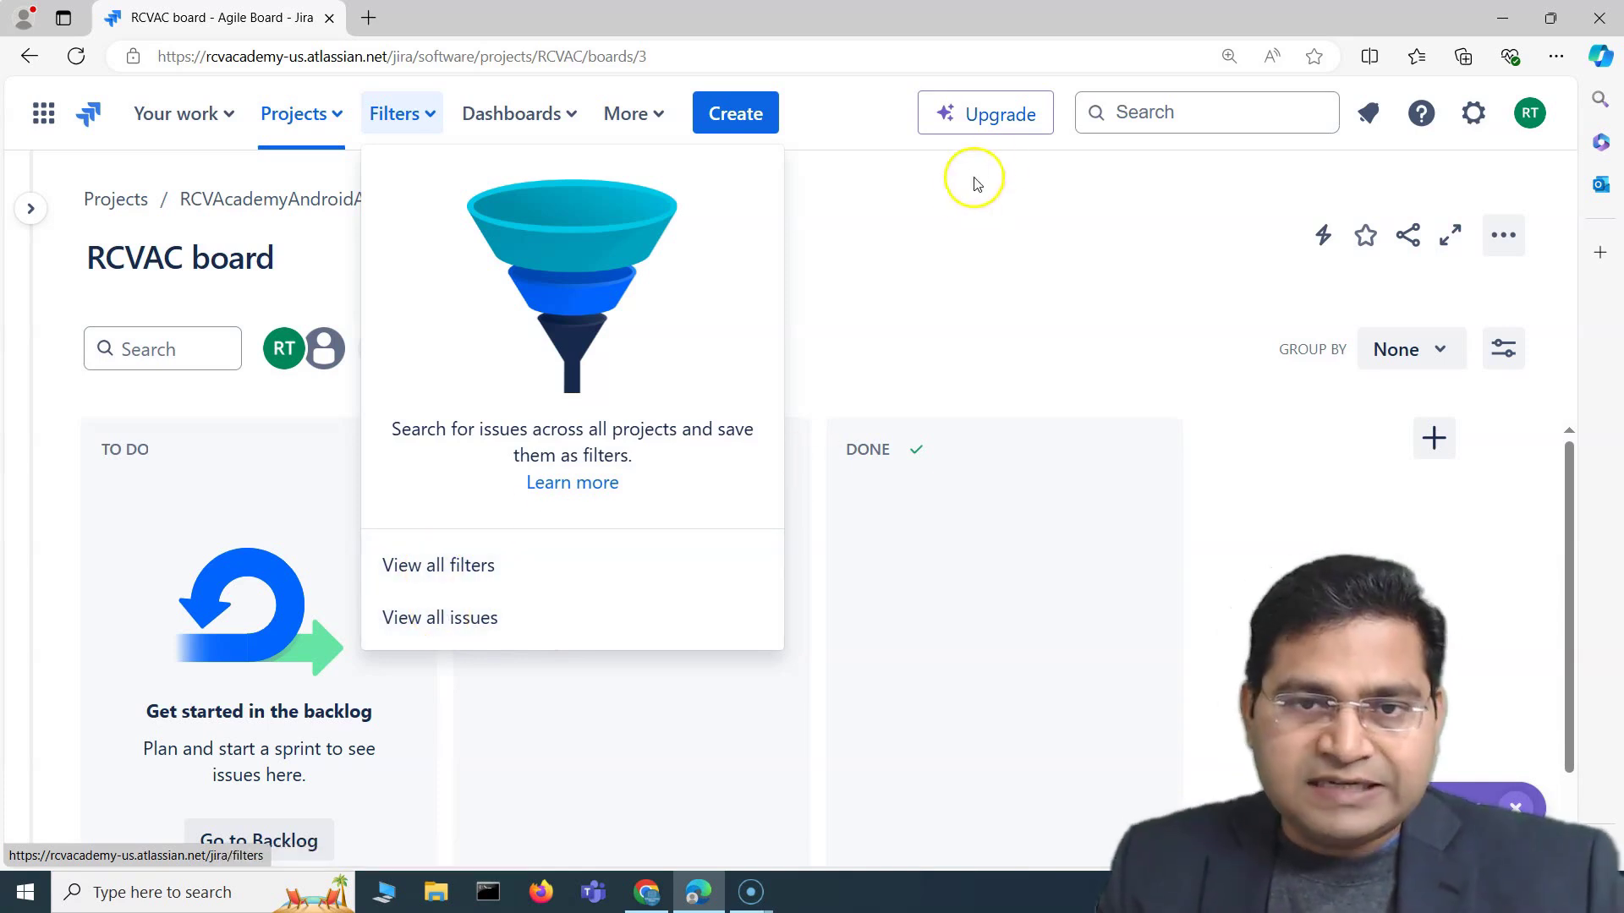
- Close Filters, view the Dashboards list, then show More's Teams and Apps options
click(902, 291)
click(565, 123)
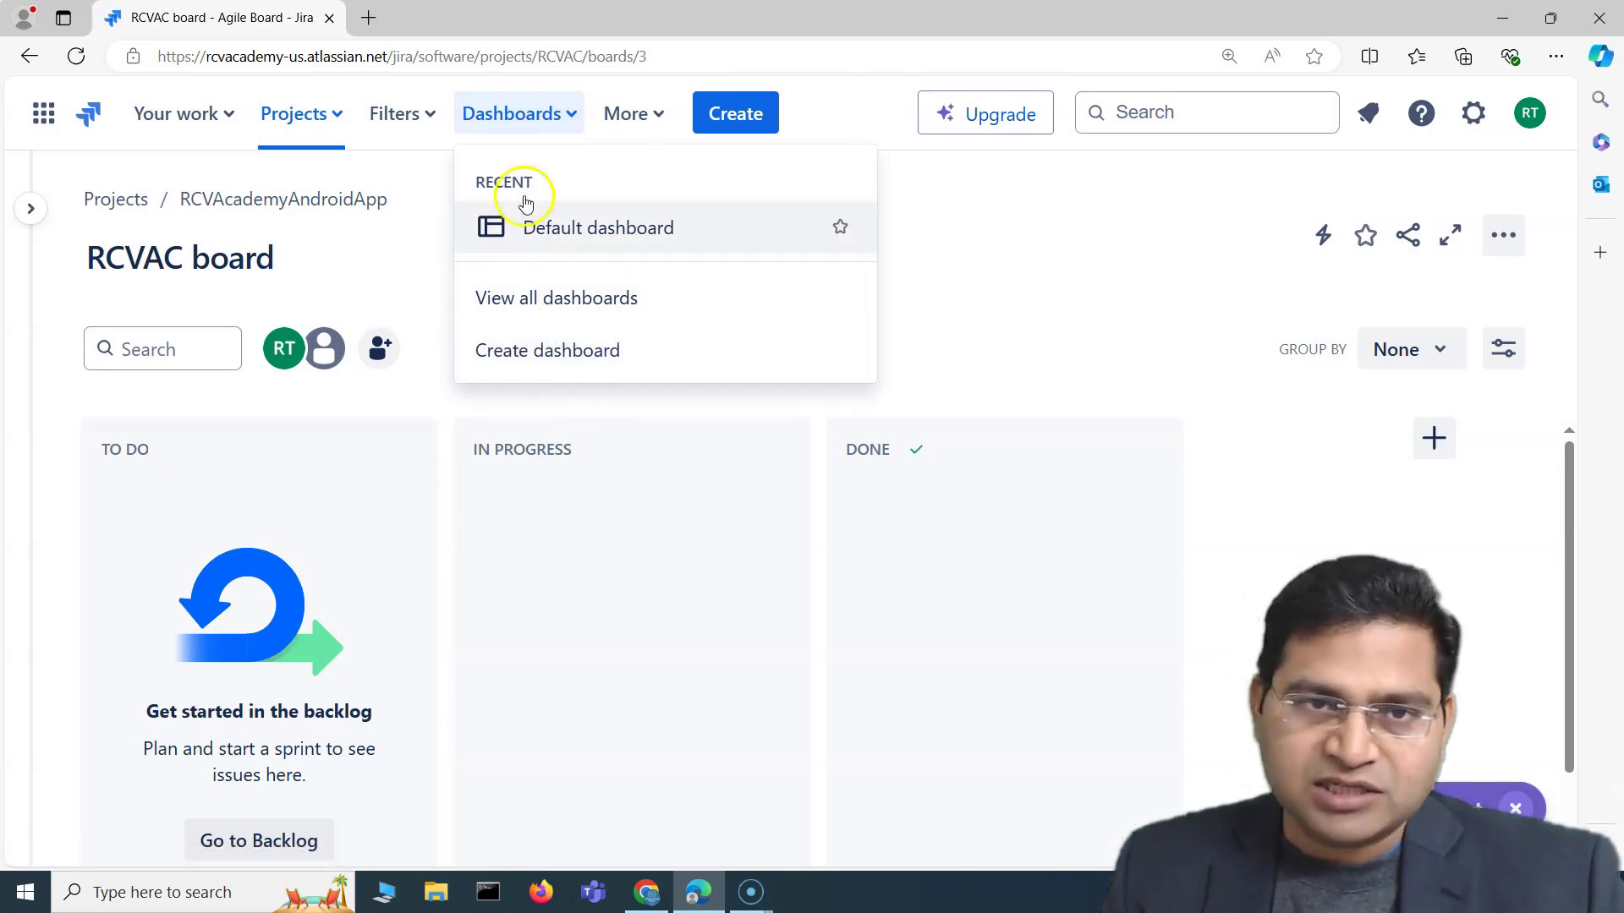
click(642, 113)
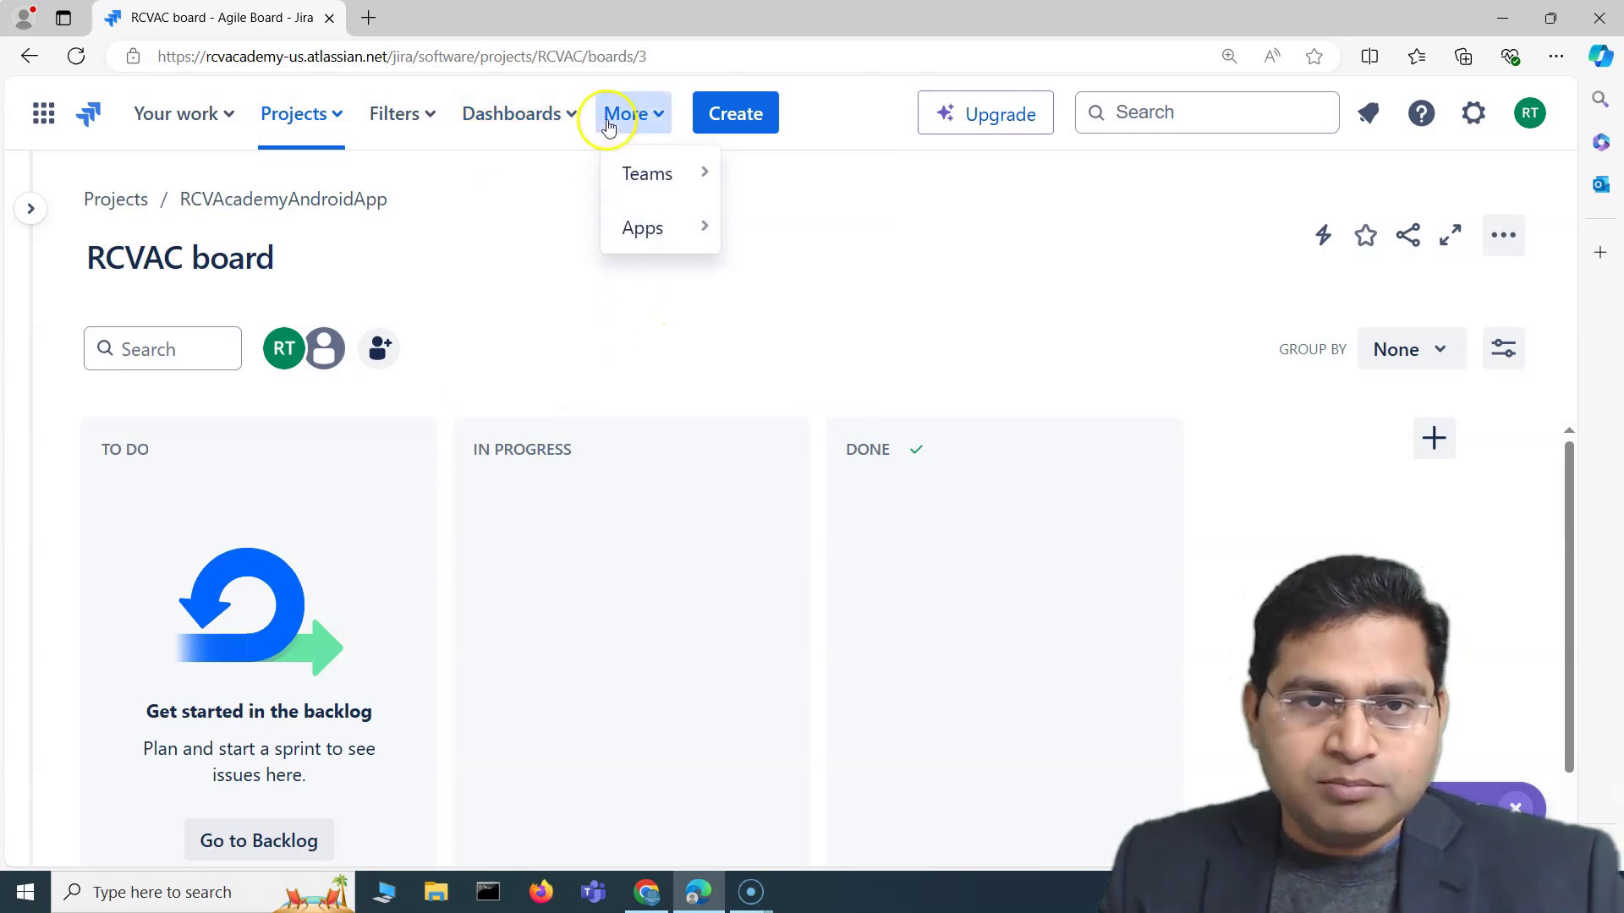
click(683, 228)
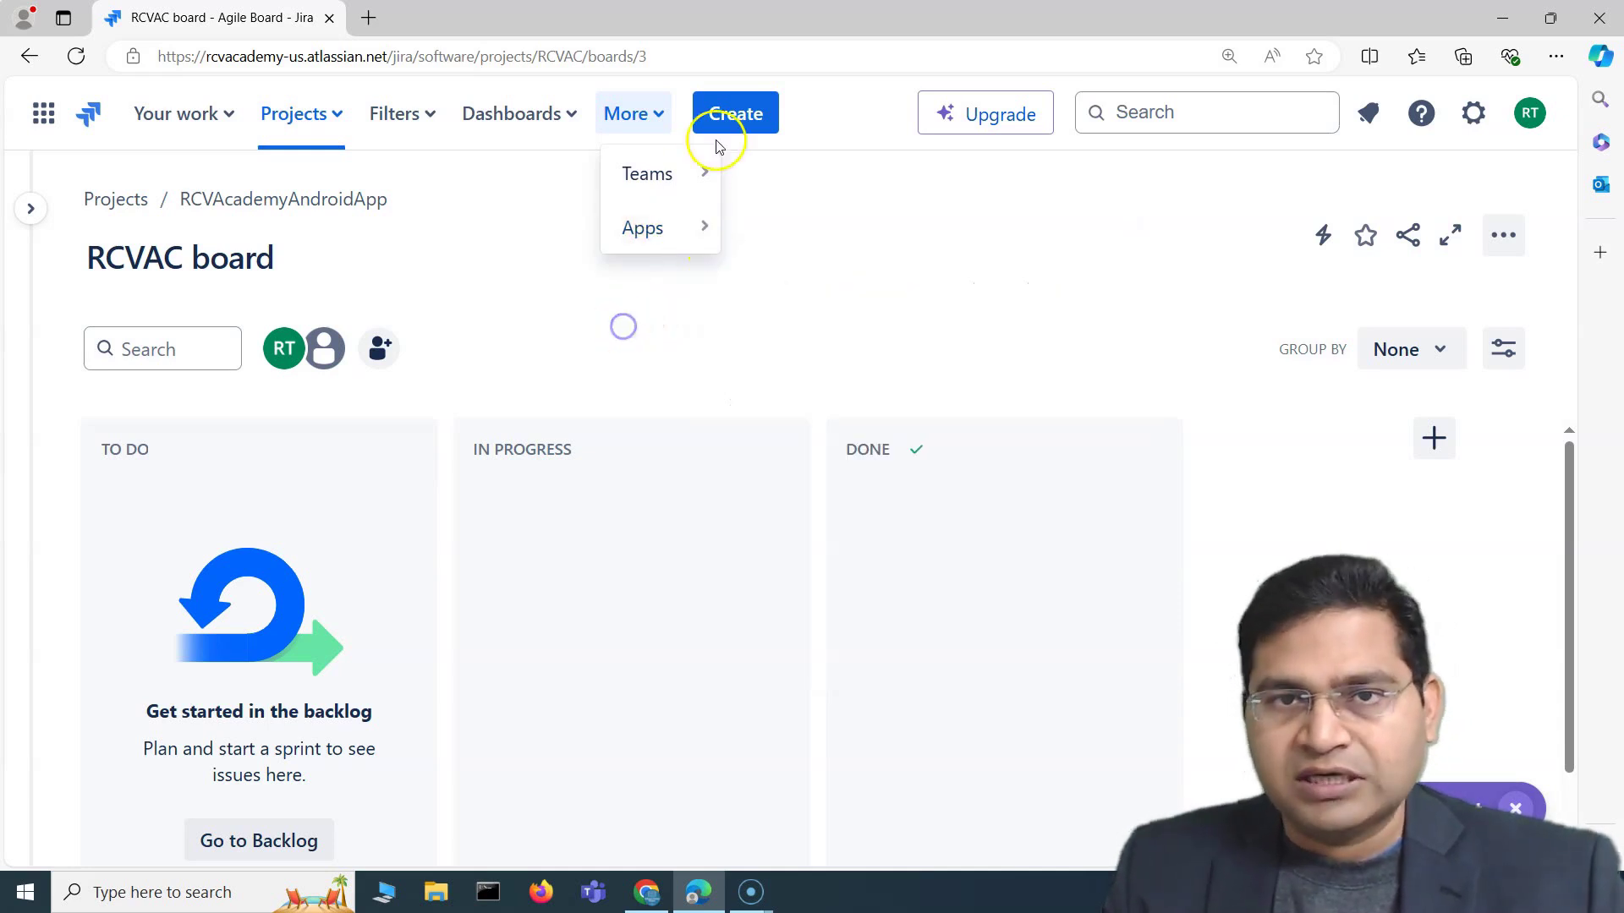
- Start a new issue, look through the Create issue form's fields, and cancel it
click(761, 118)
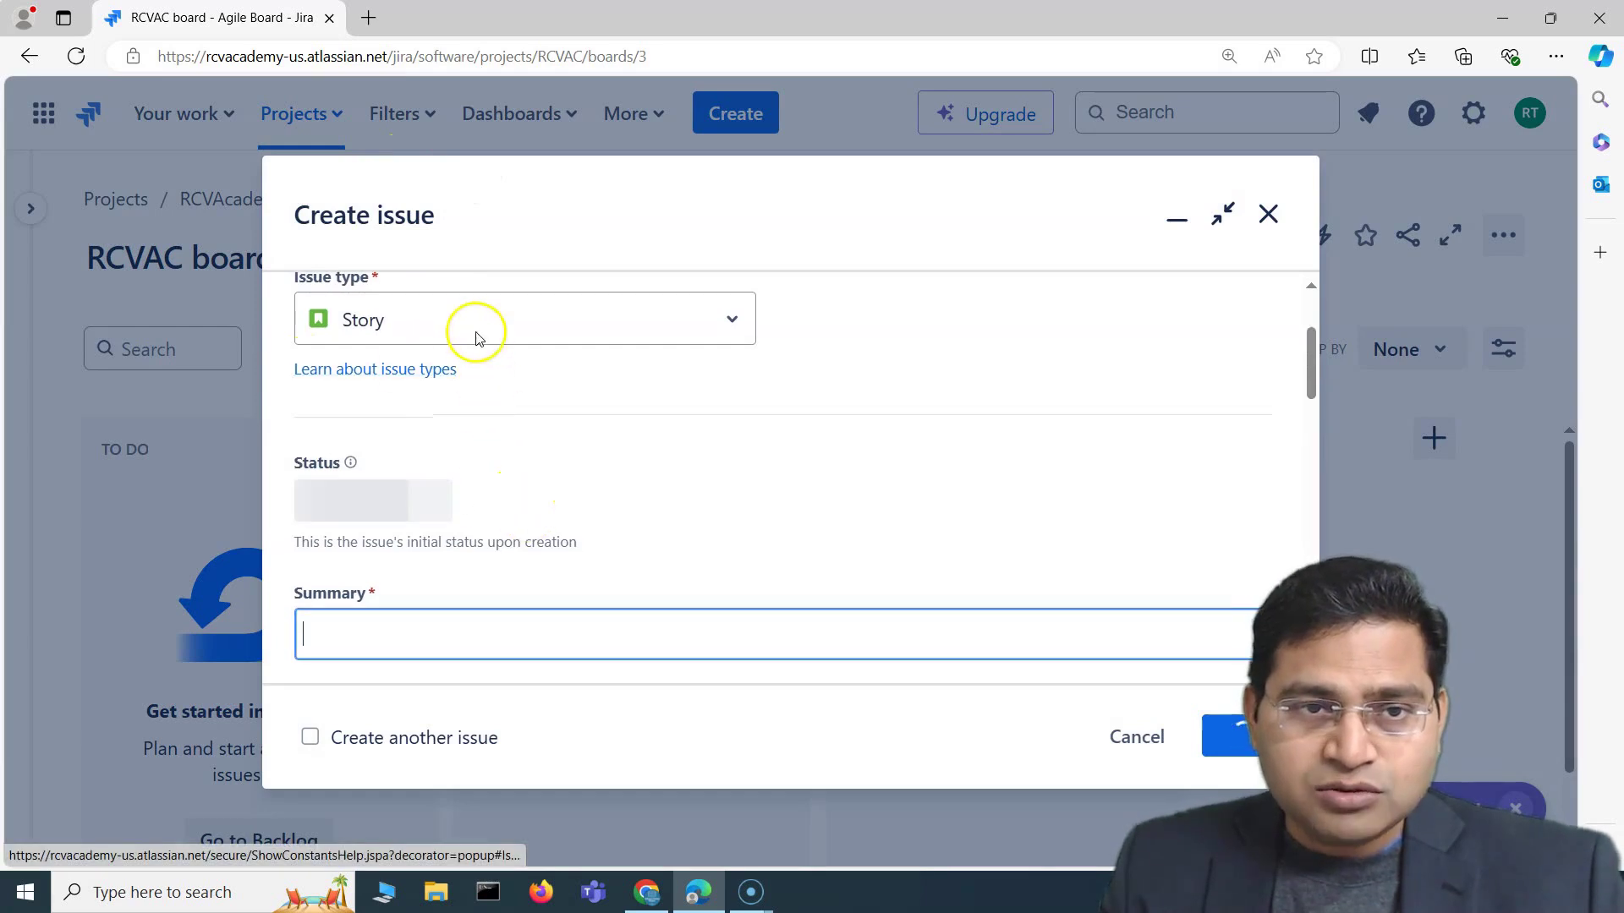
scroll(471, 329, up, 3)
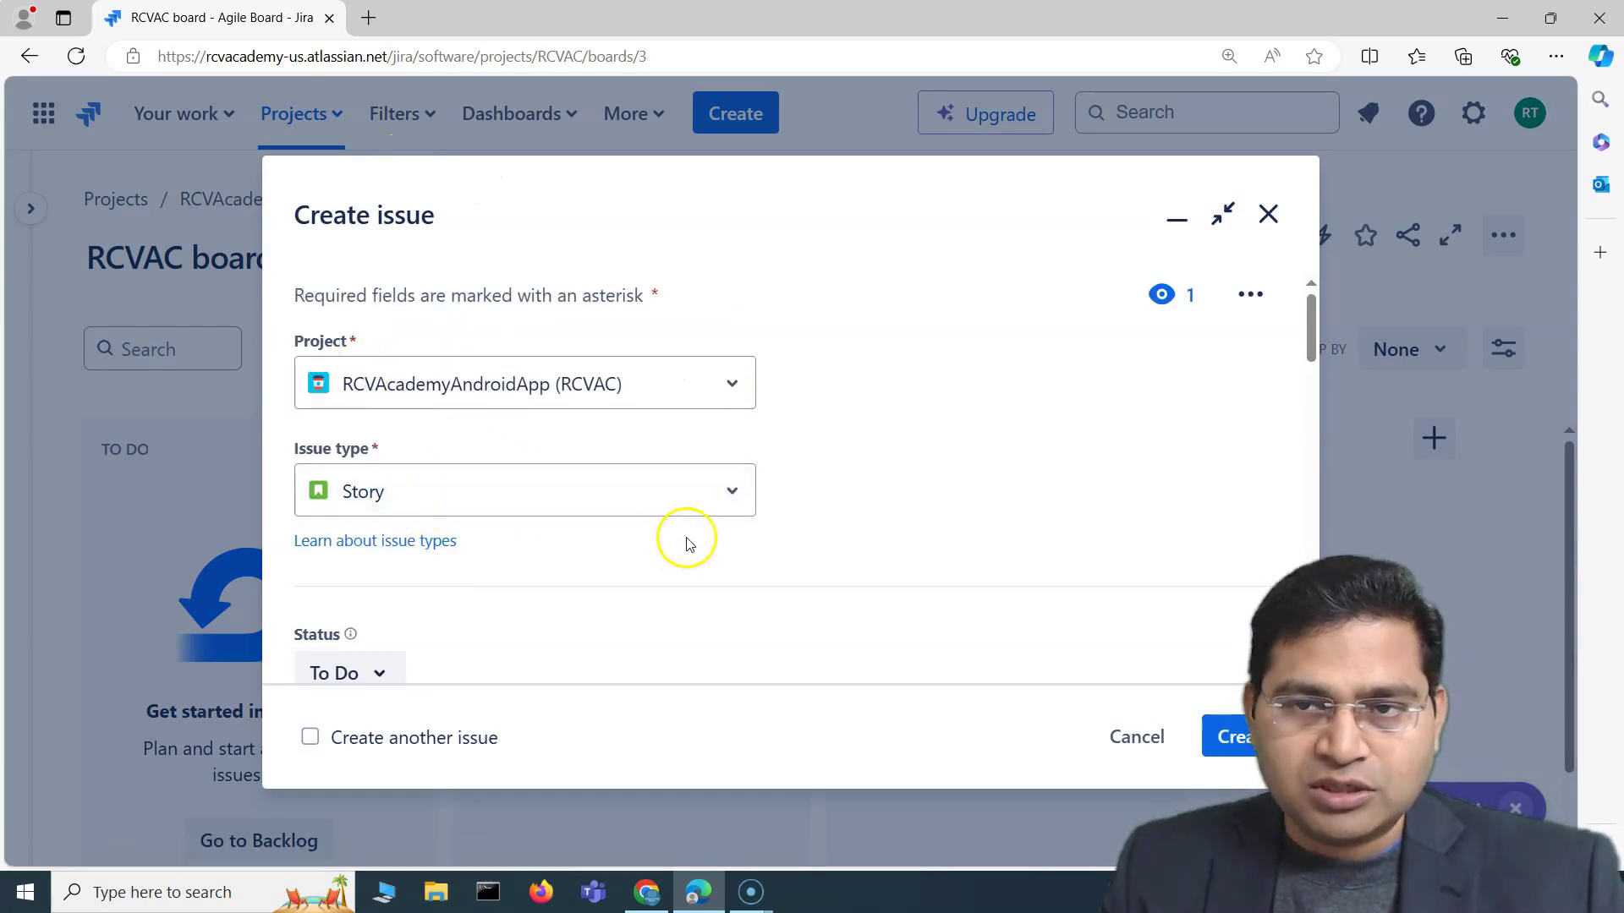
scroll(899, 620, down, 5)
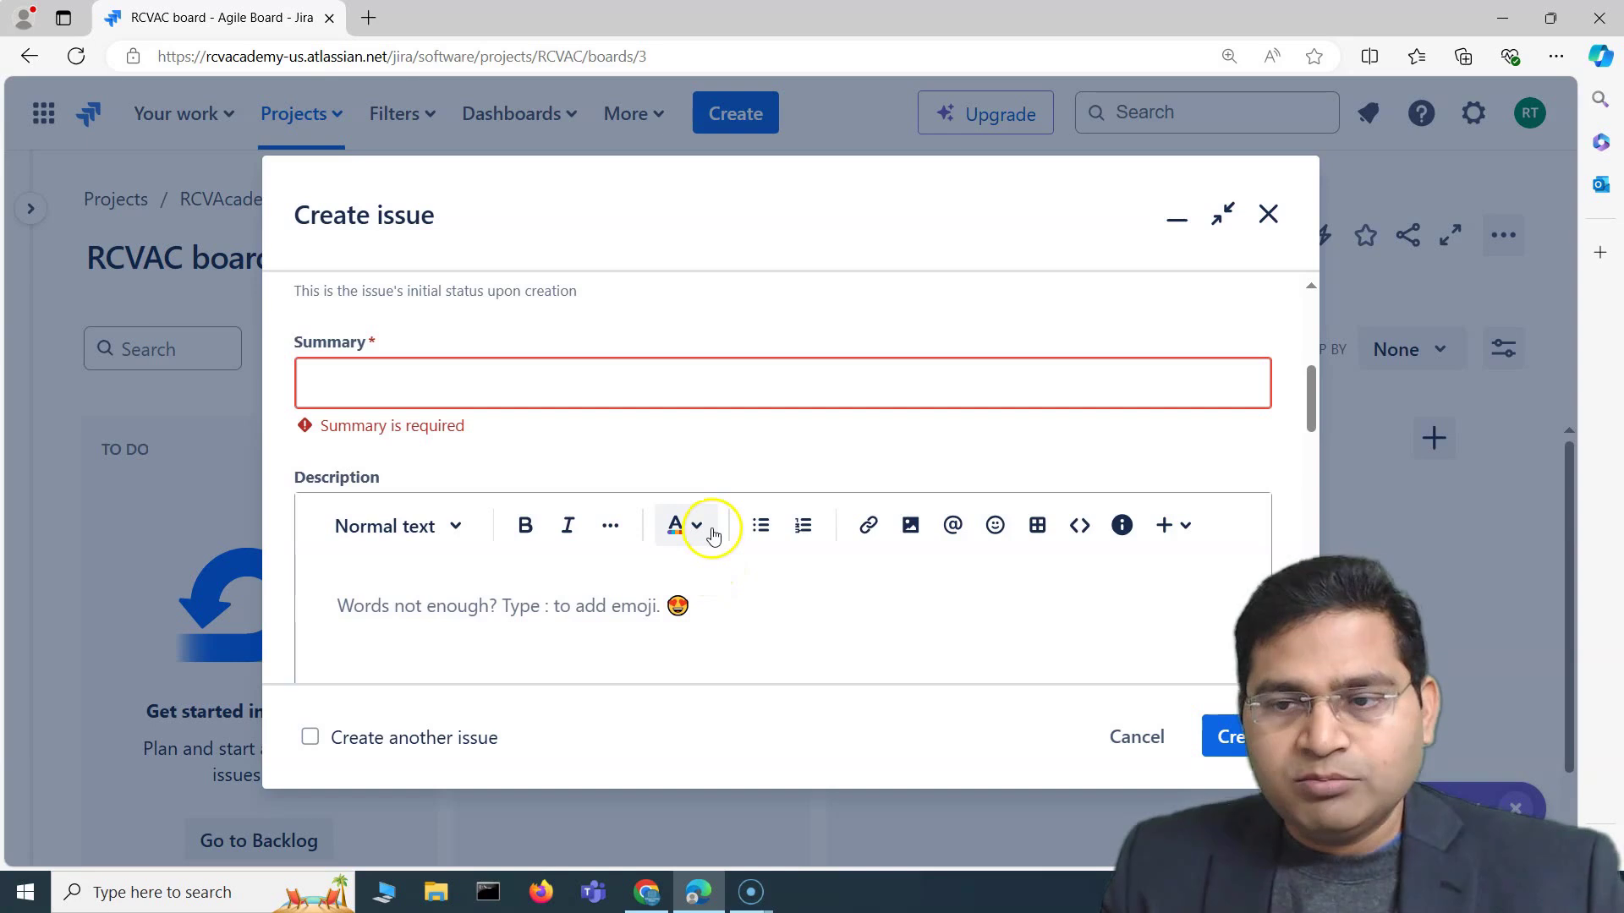
scroll(563, 524, up, 3)
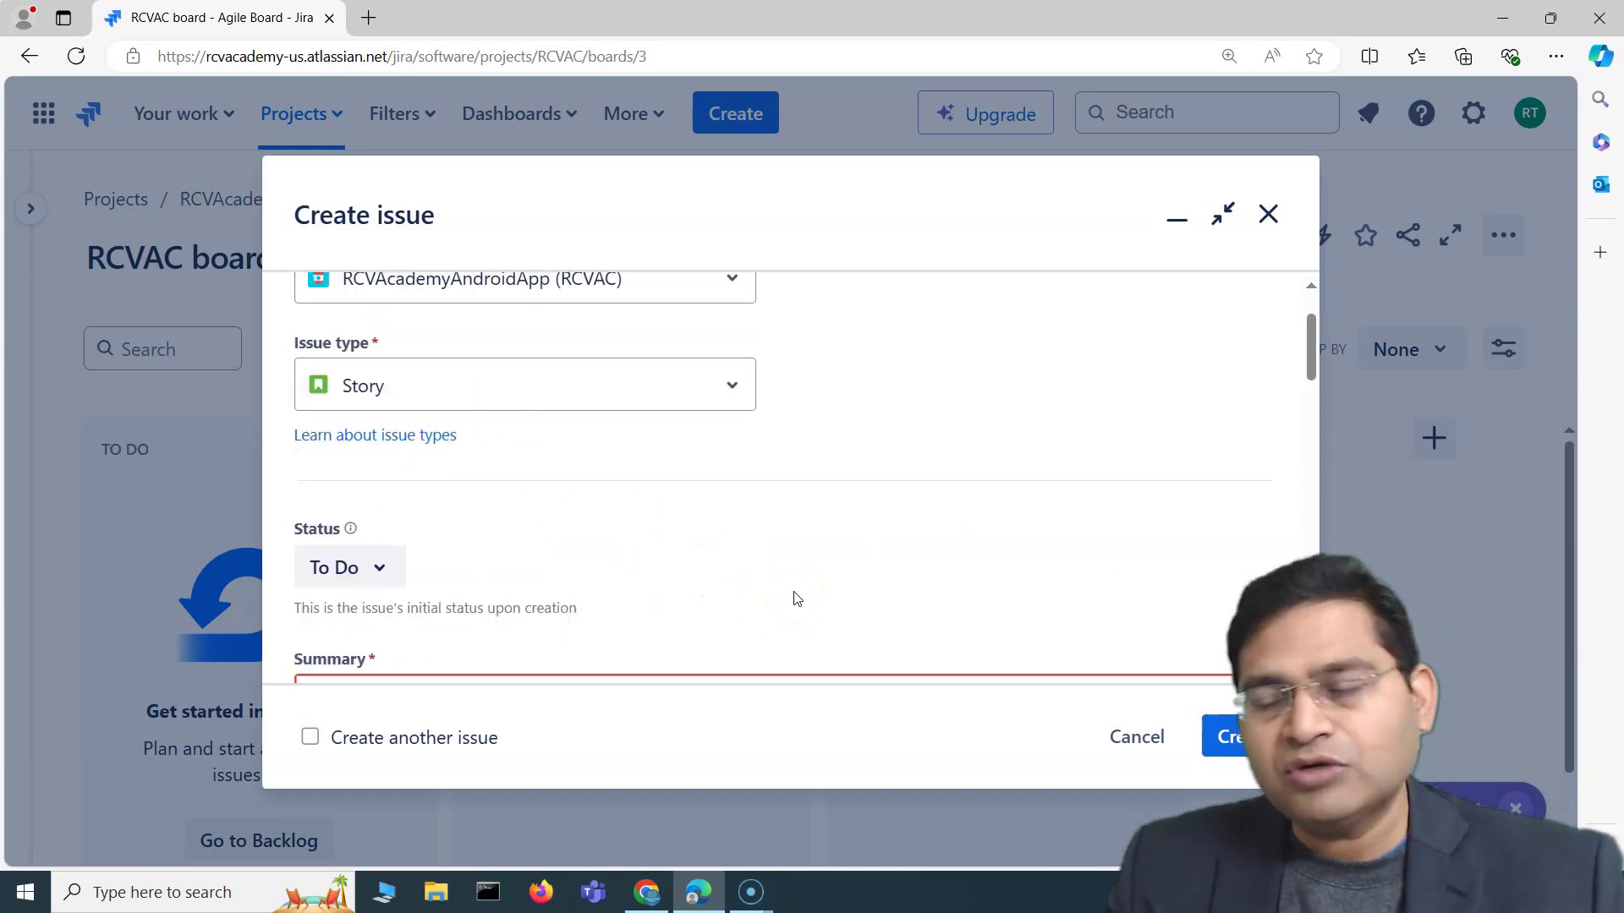
scroll(776, 592, down, 8)
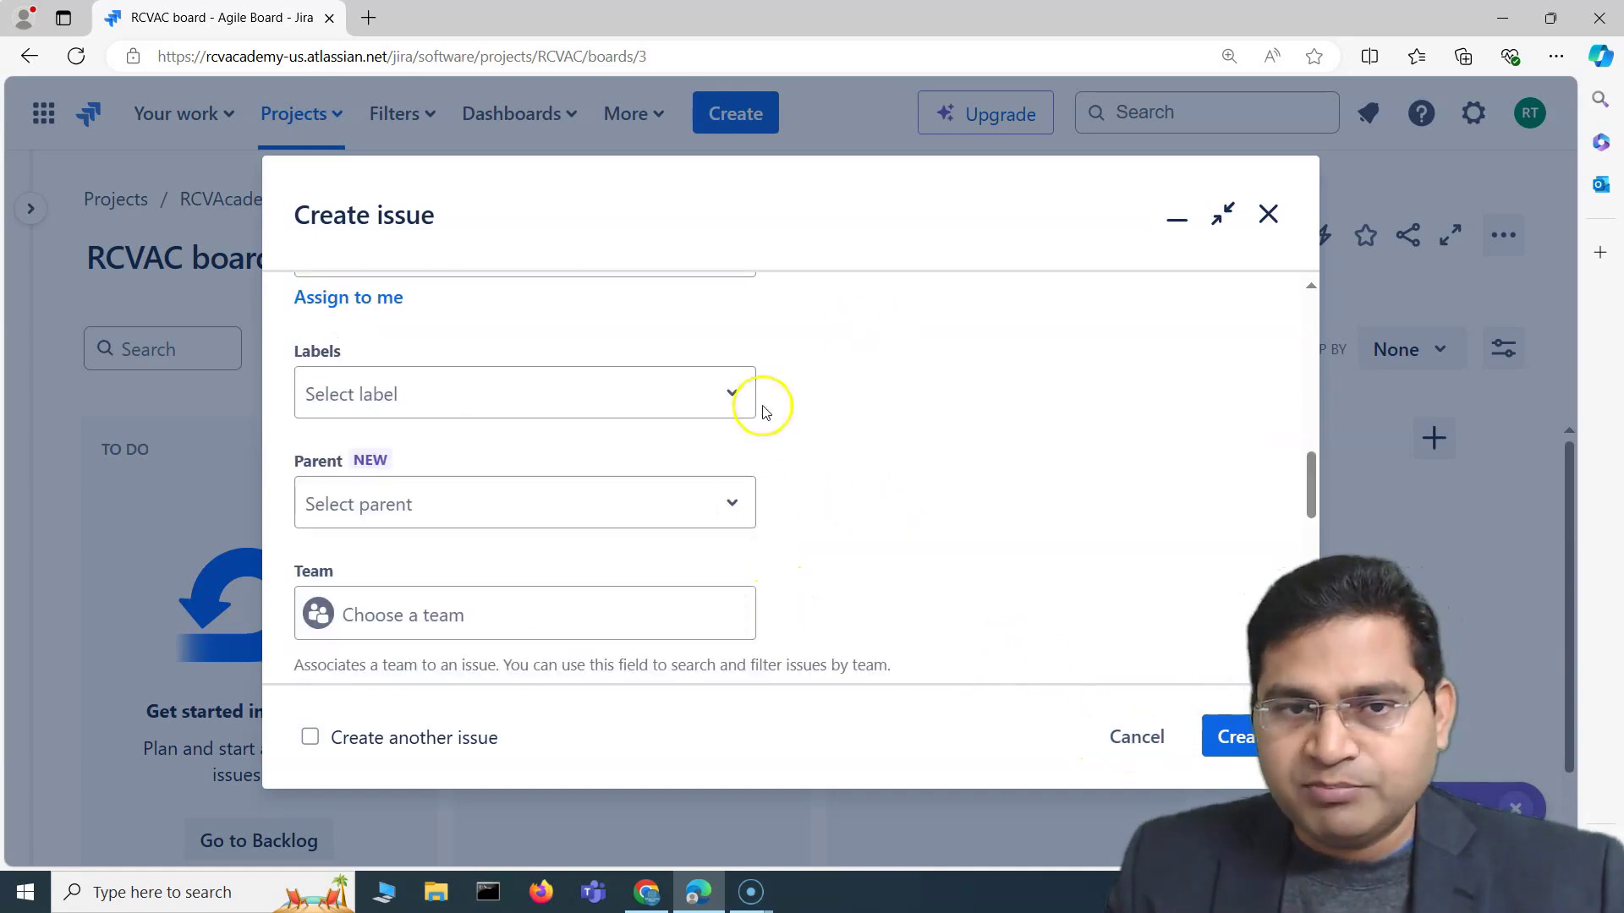
scroll(873, 536, up, 8)
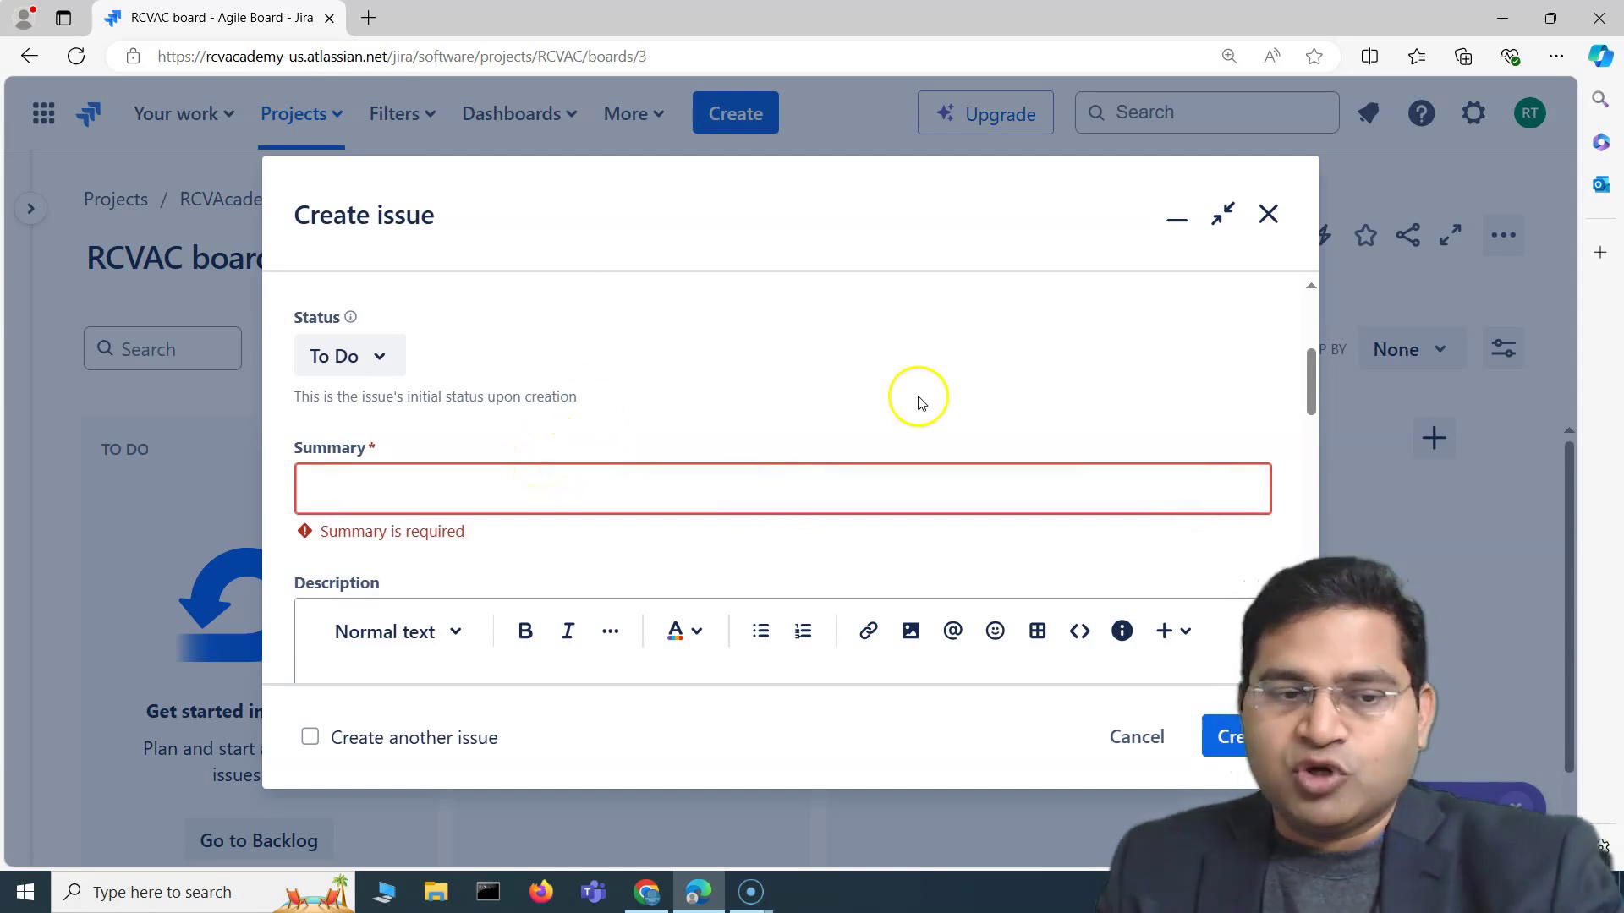
click(1139, 744)
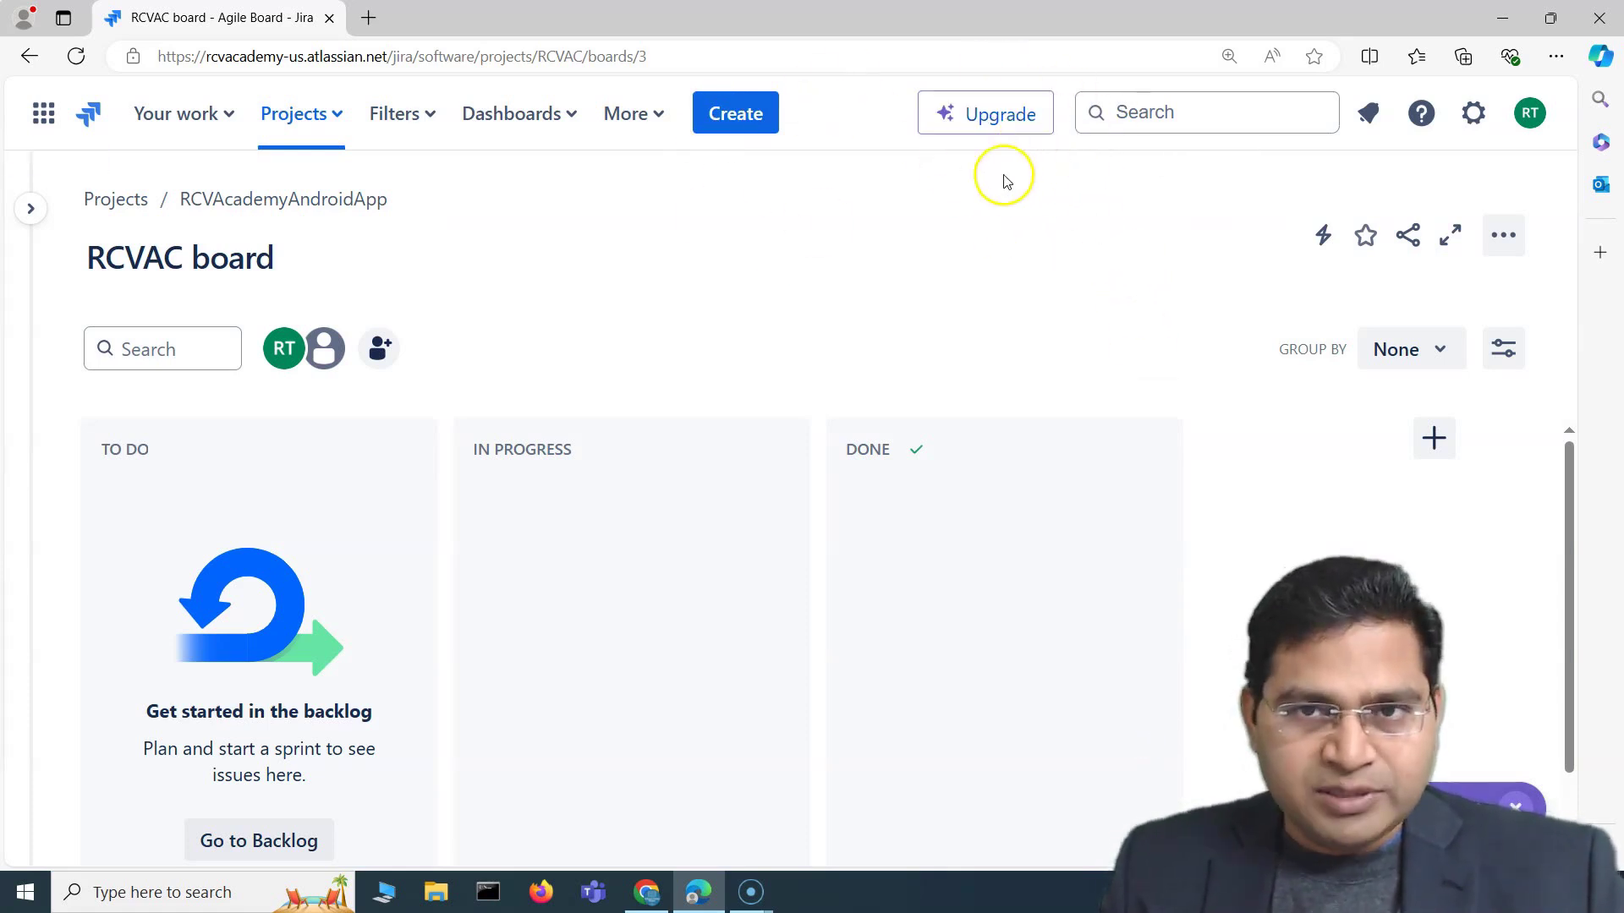
click(1142, 113)
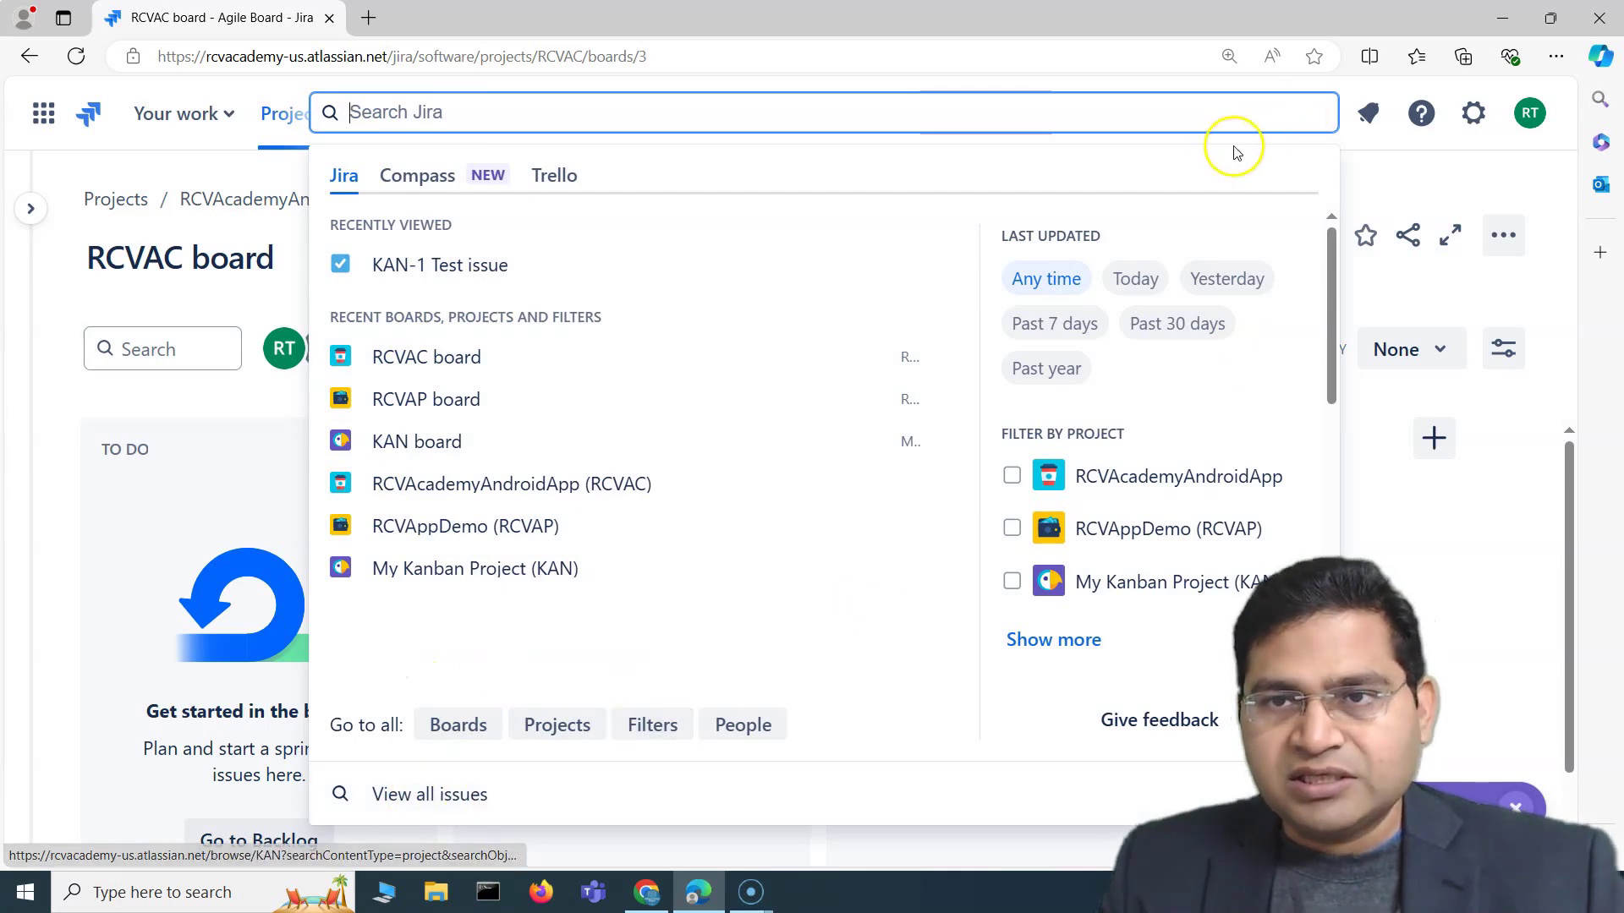
click(1384, 167)
click(1167, 121)
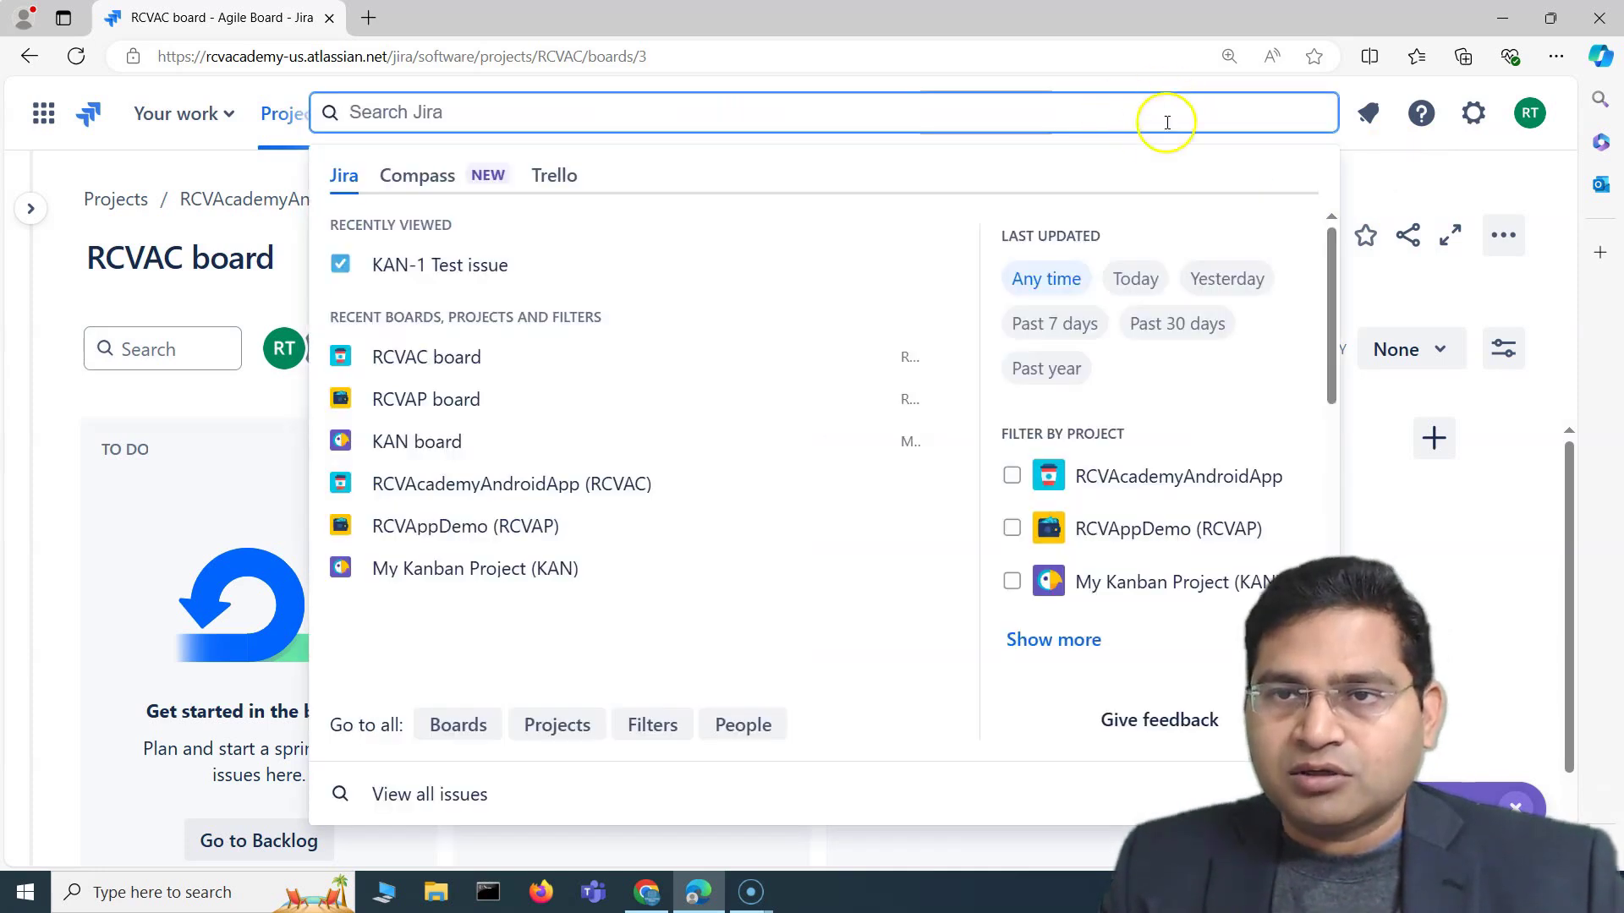
click(1370, 165)
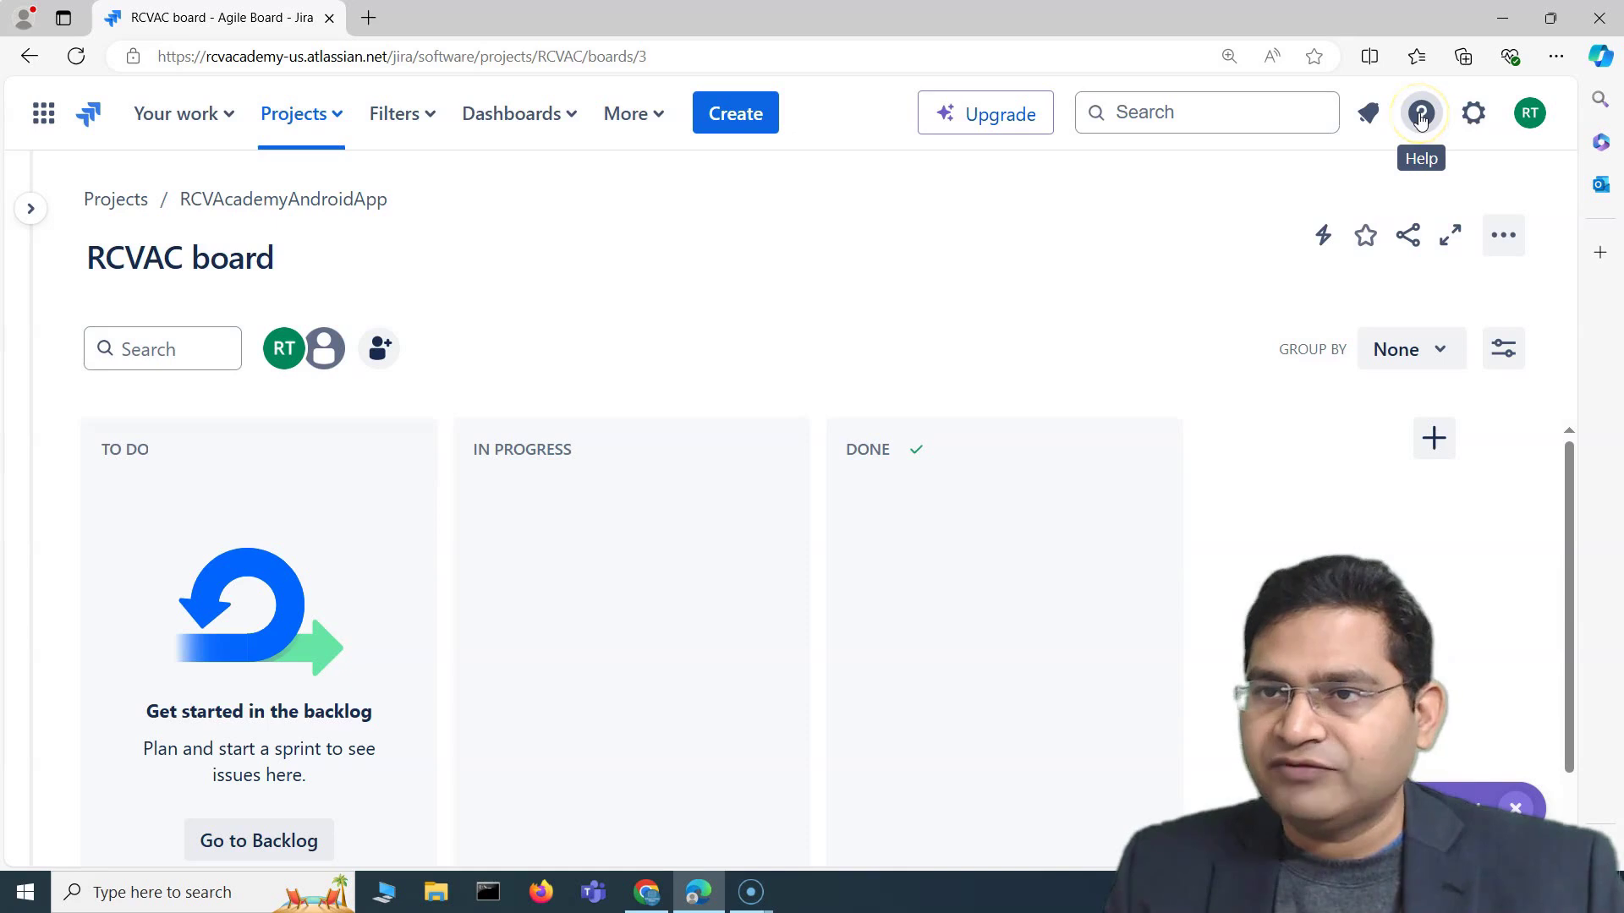
- Glance at the profile menu, then re-expand the project sidebar and zoom the page in
click(1530, 119)
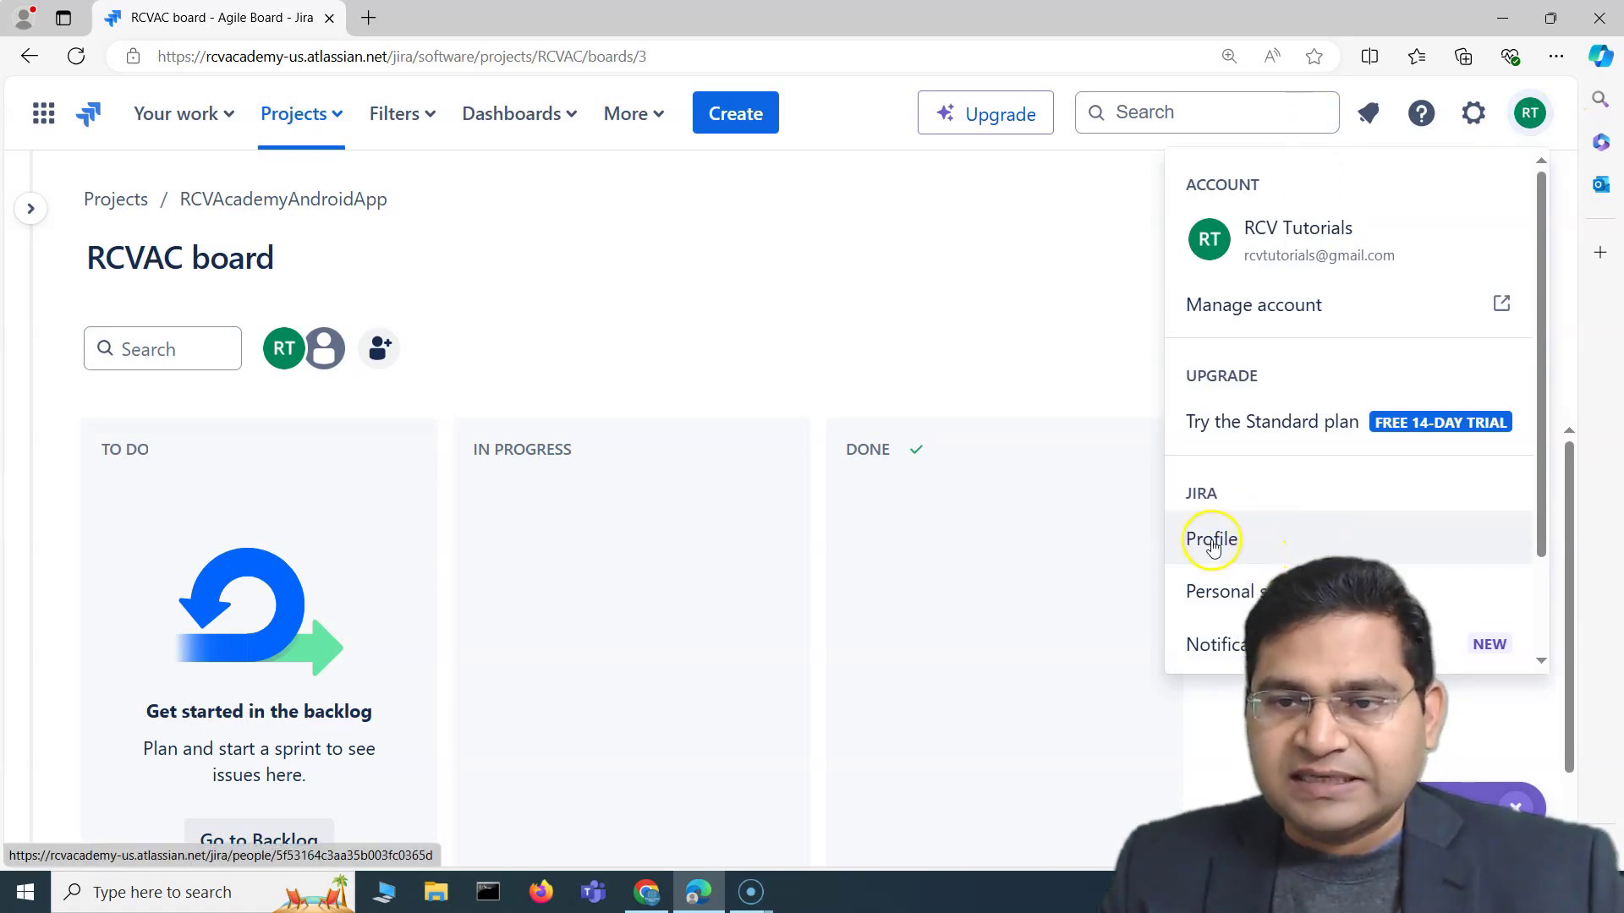
click(997, 261)
click(30, 208)
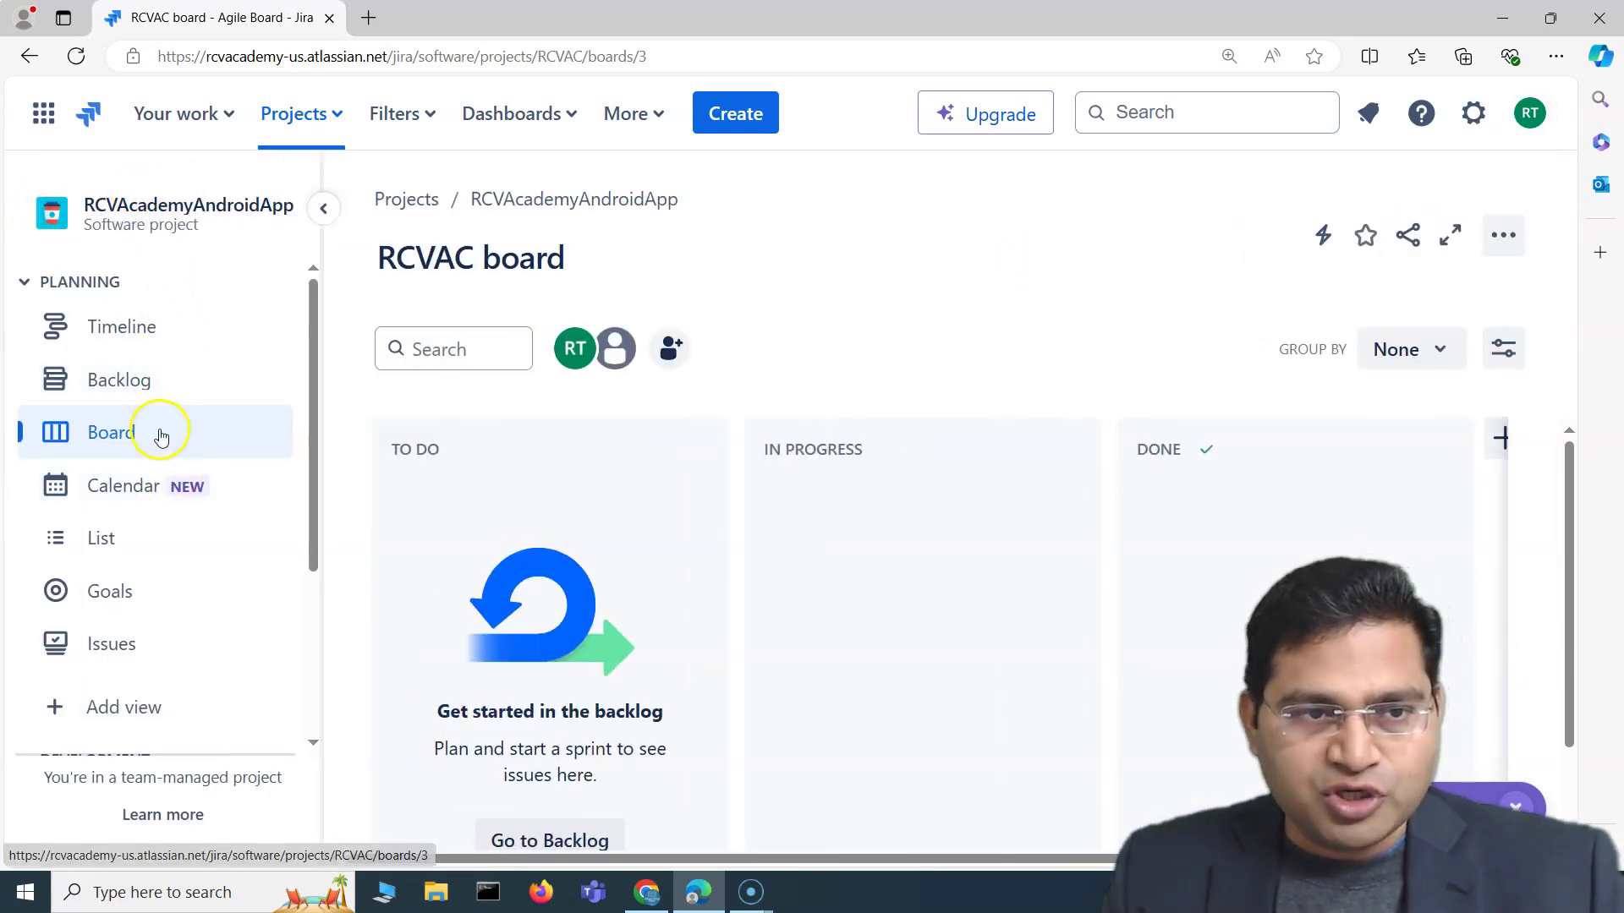
key(ctrl+plus)
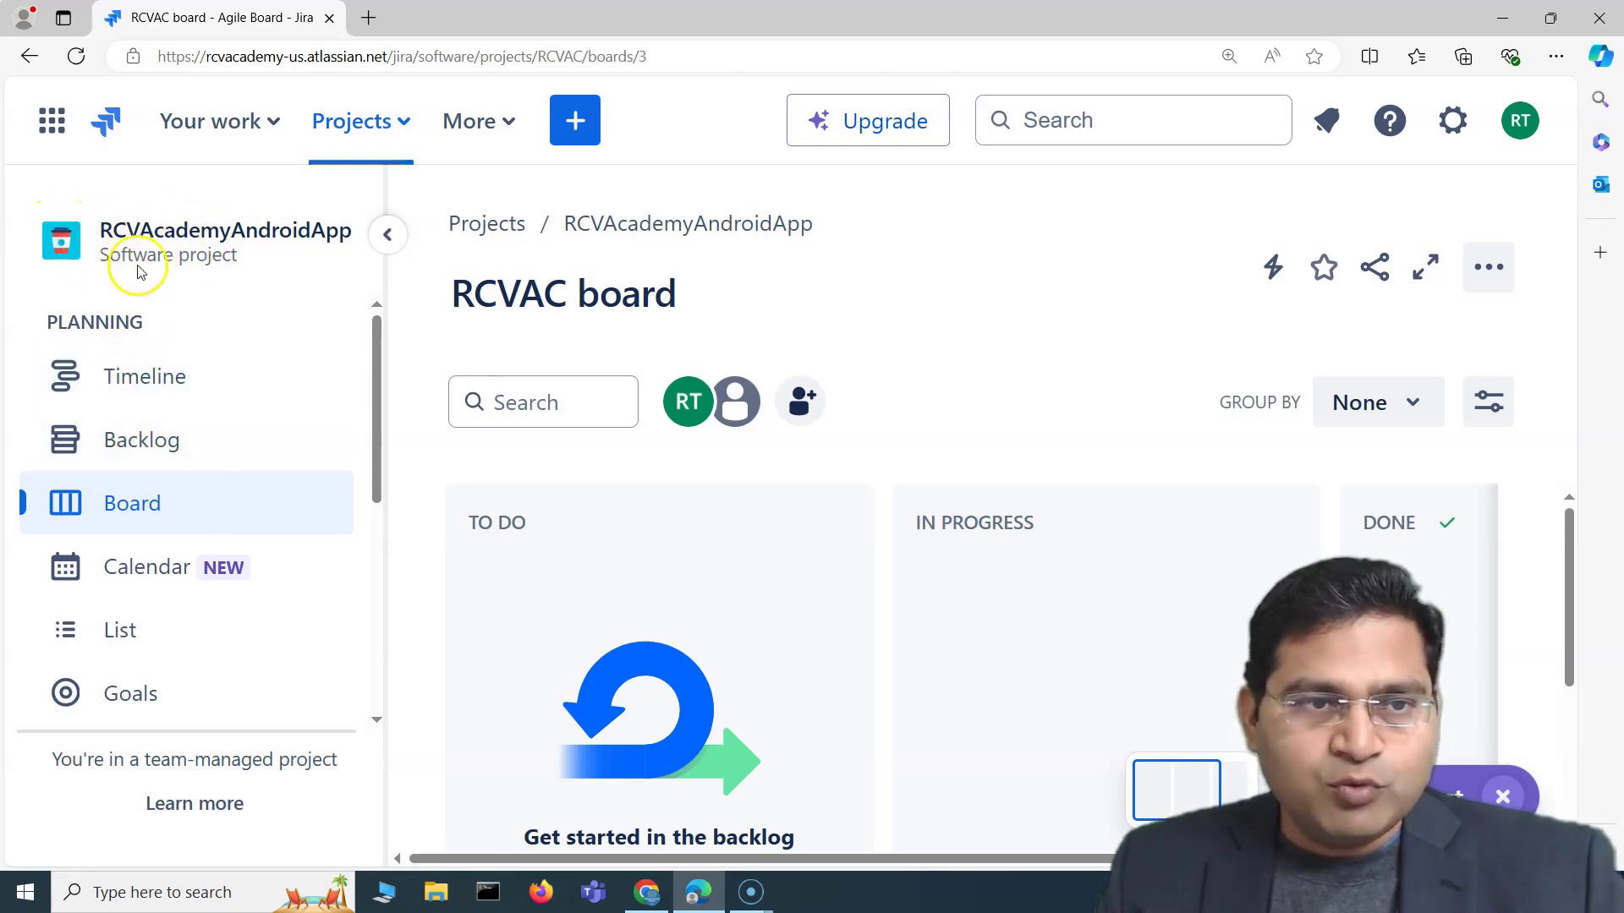
- Highlight the 'team-managed project' notice at the bottom of the sidebar
drag(48, 764, 325, 772)
click(237, 769)
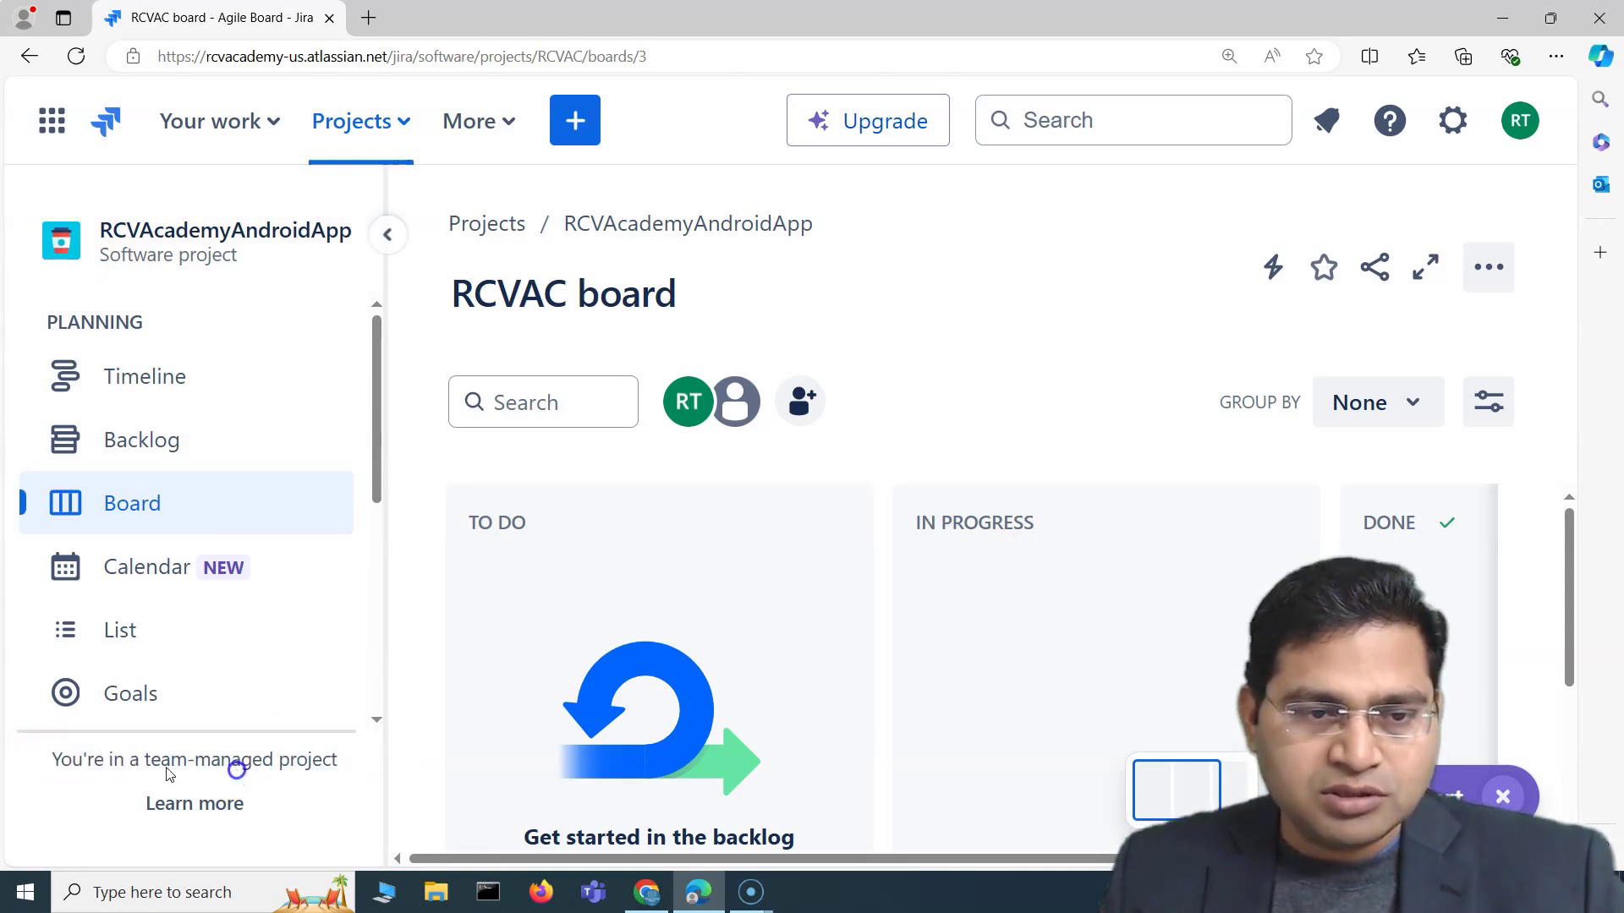
drag(138, 764, 348, 761)
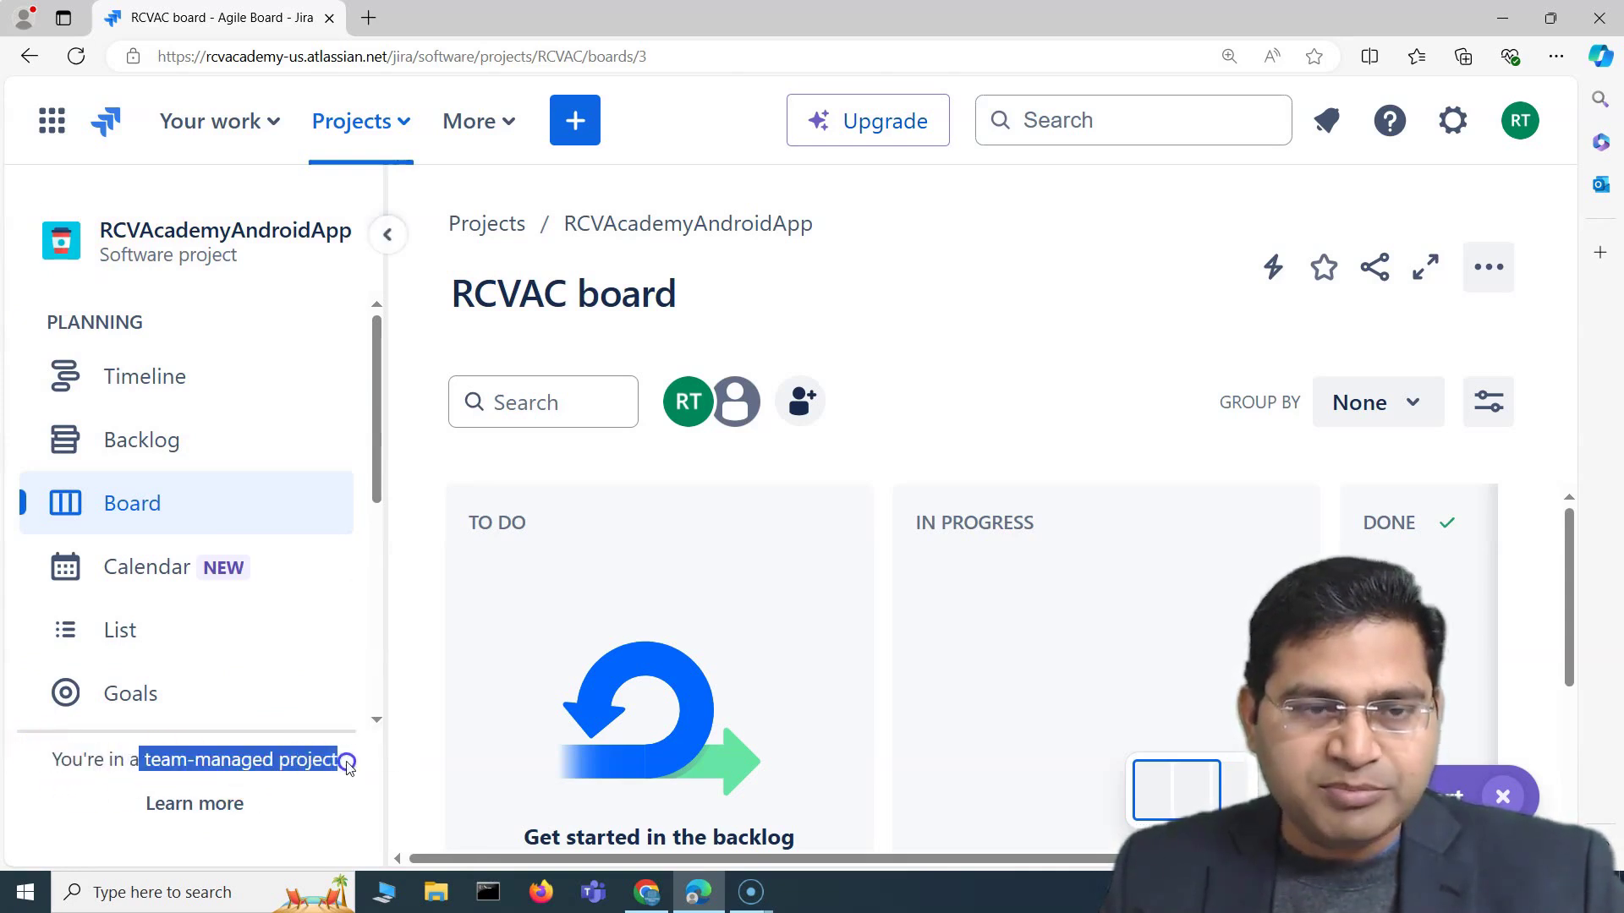
- Switch to the RCVAppDemo (RCVAP) project and collapse and re-expand its PLANNING section
click(395, 120)
click(319, 372)
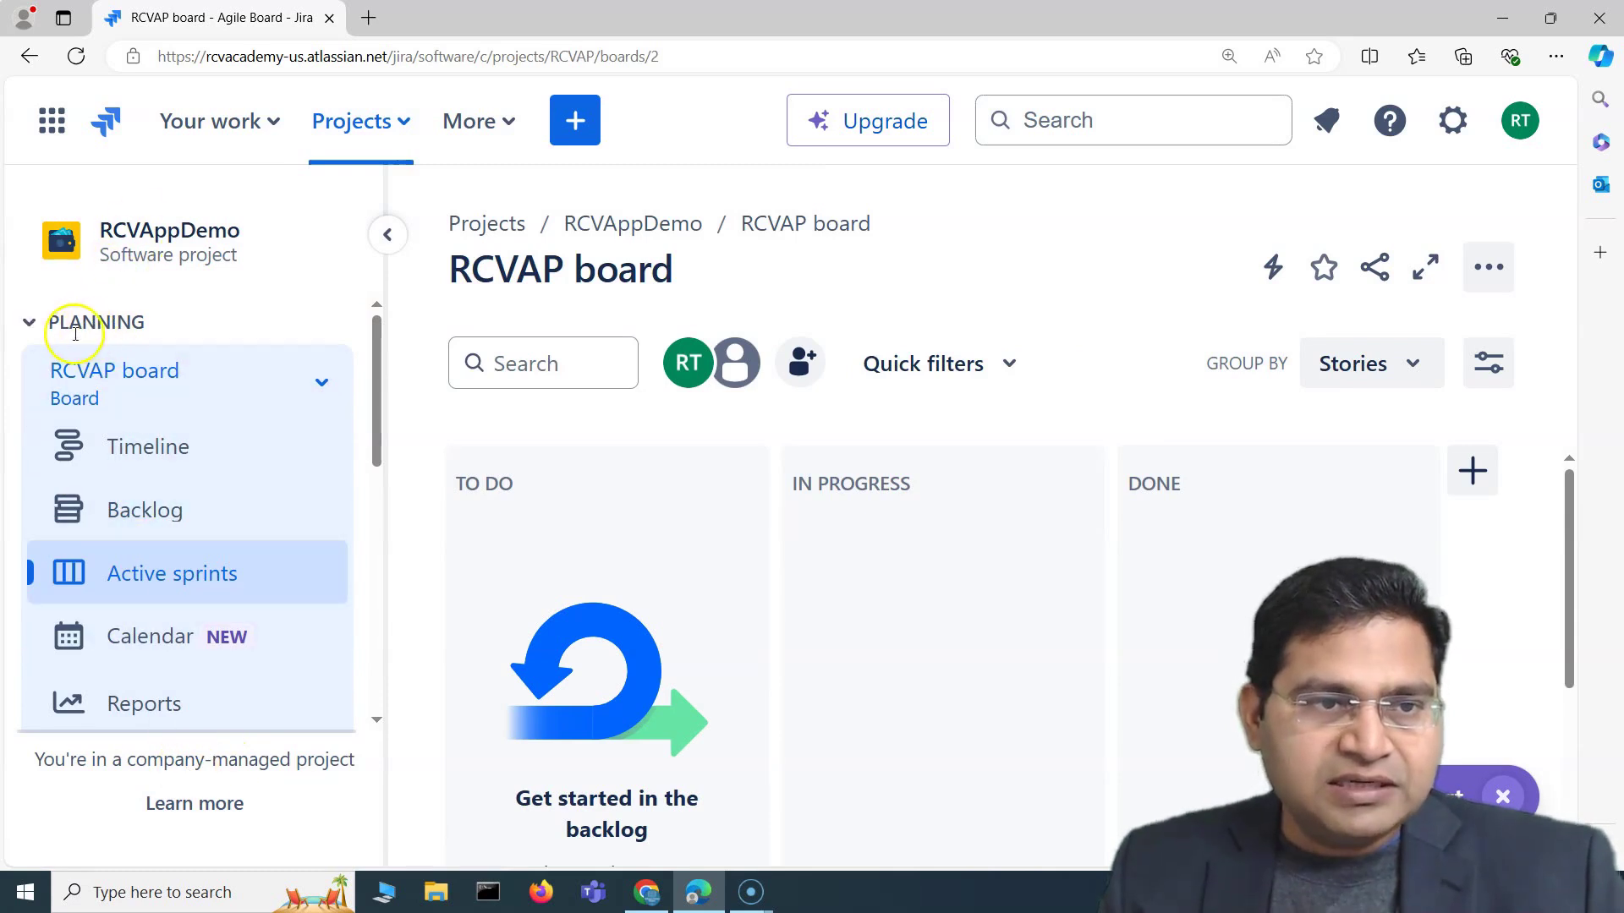
click(23, 326)
click(26, 325)
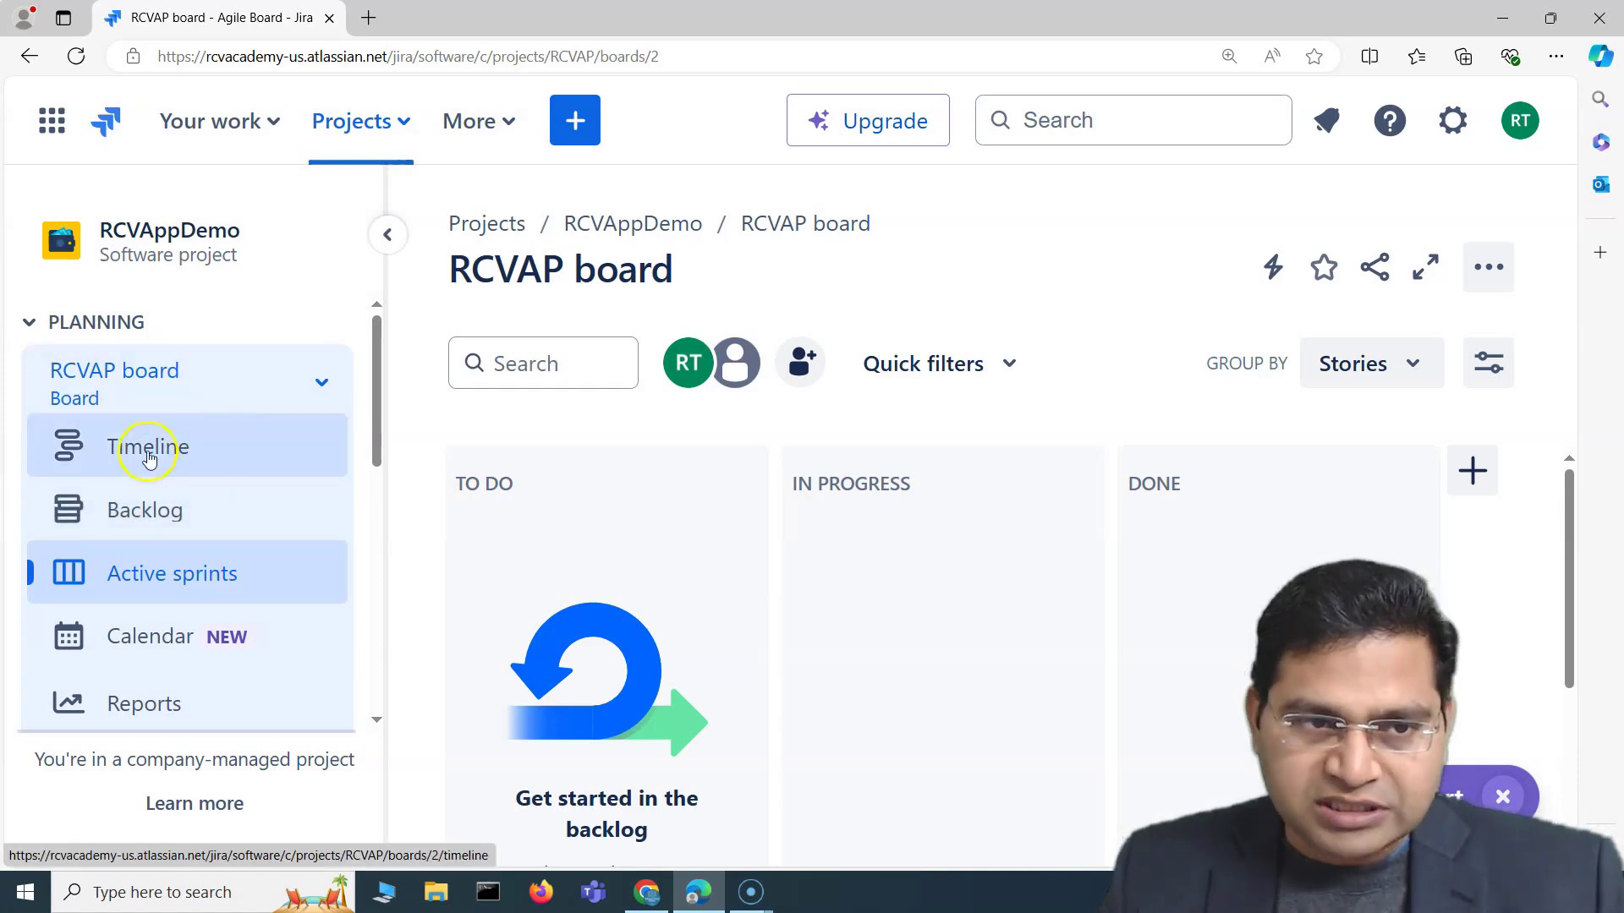
click(31, 323)
click(32, 327)
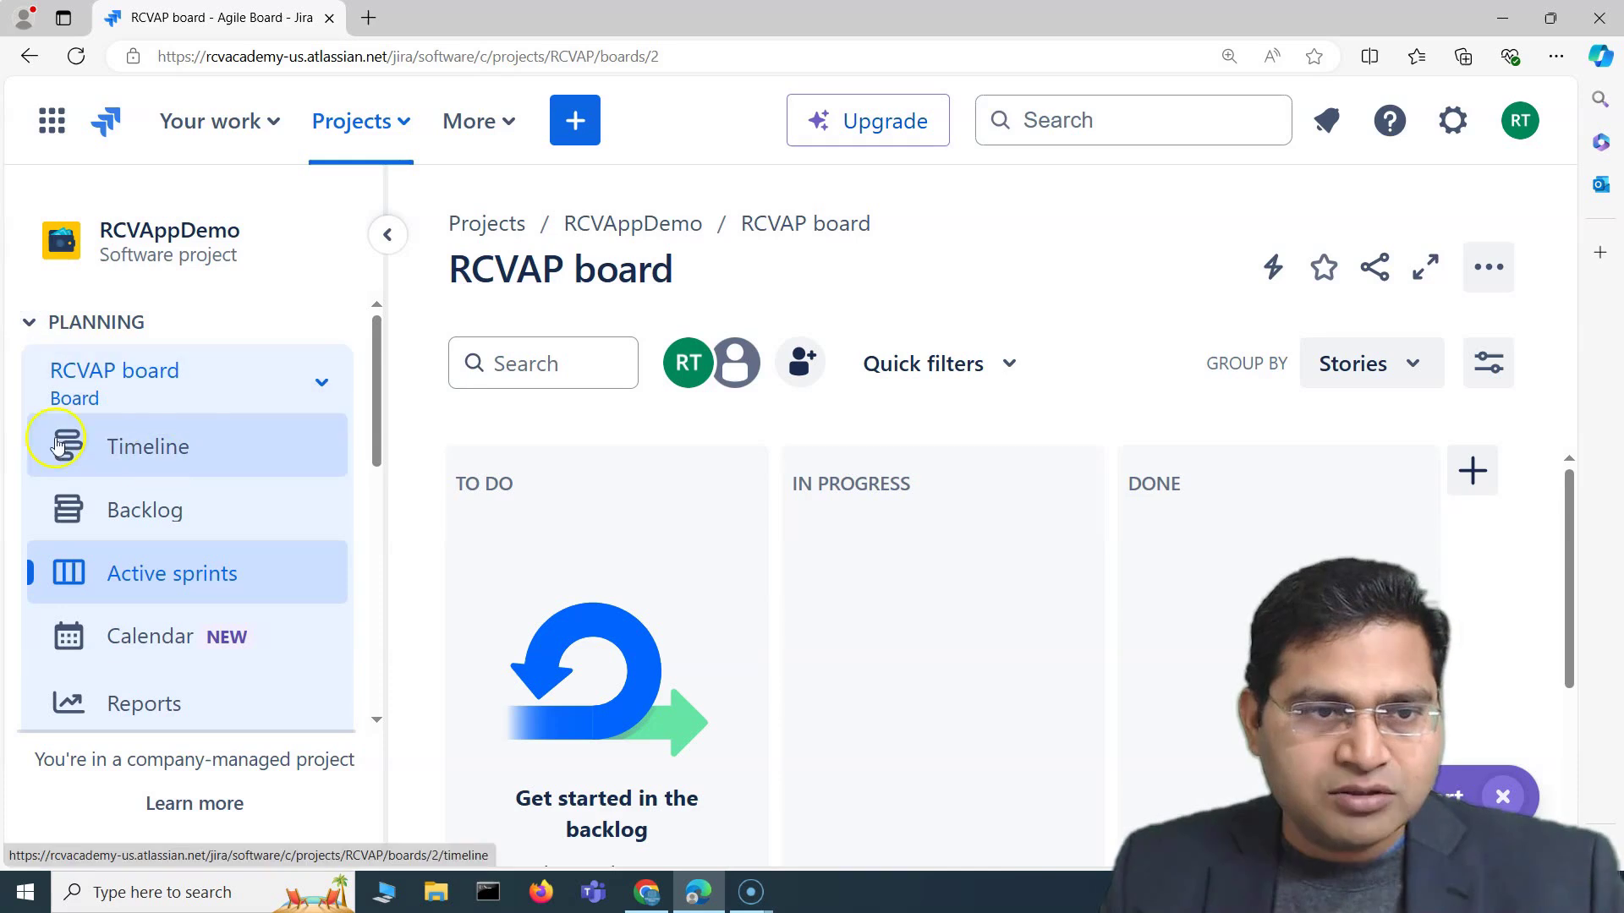
- Open the RCVAP Timeline and switch its scale through Weeks, Months and finally Quarters
click(135, 447)
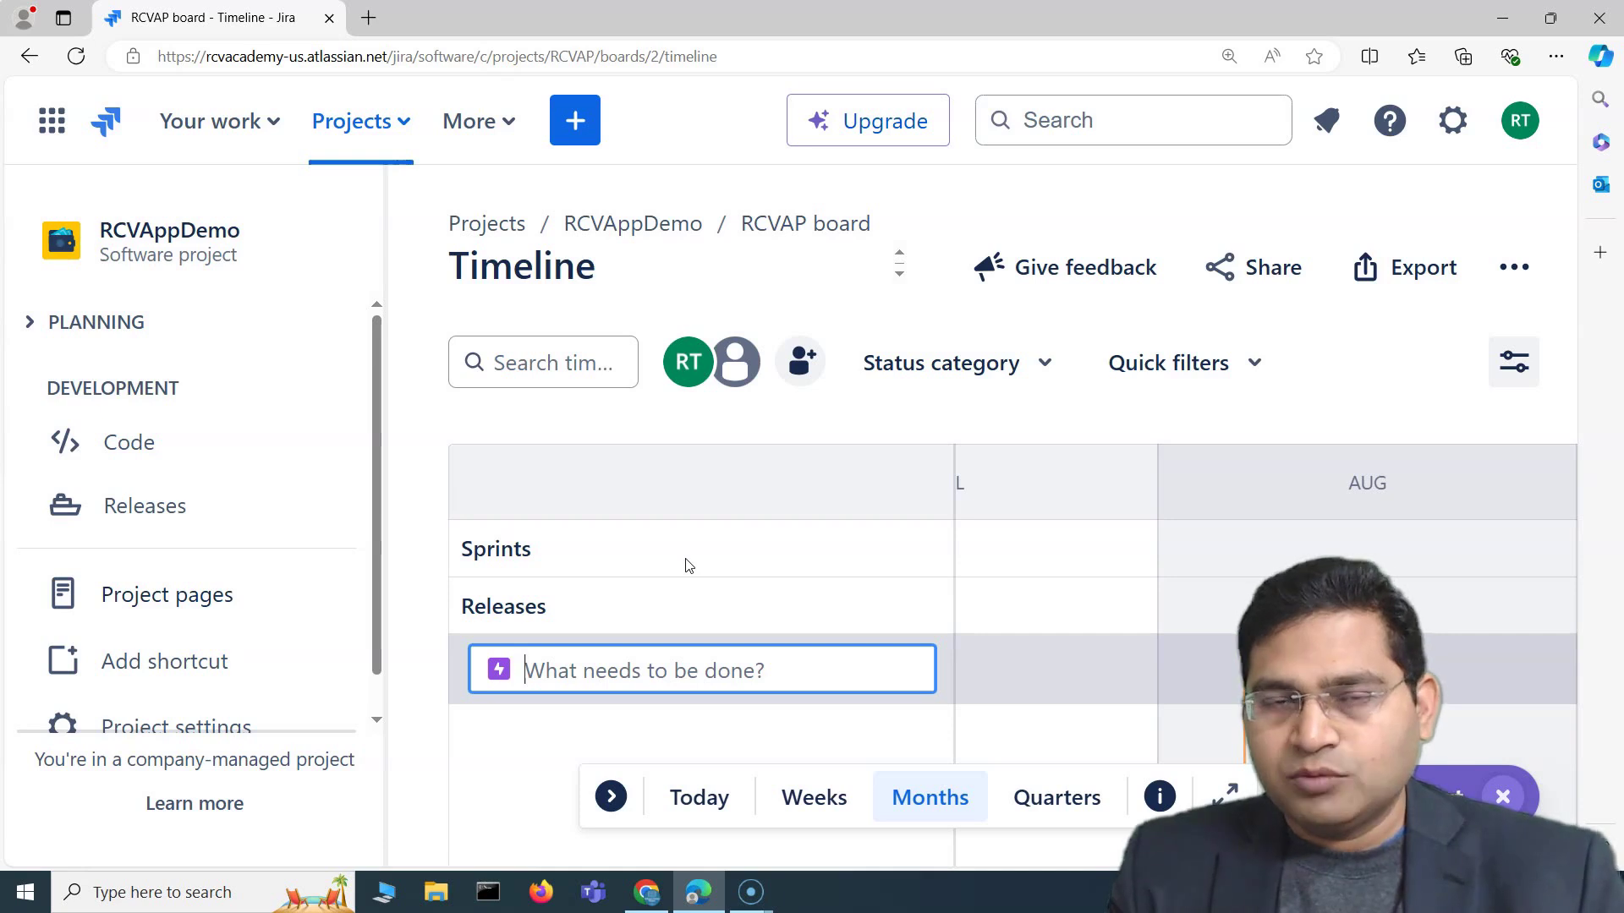
click(817, 802)
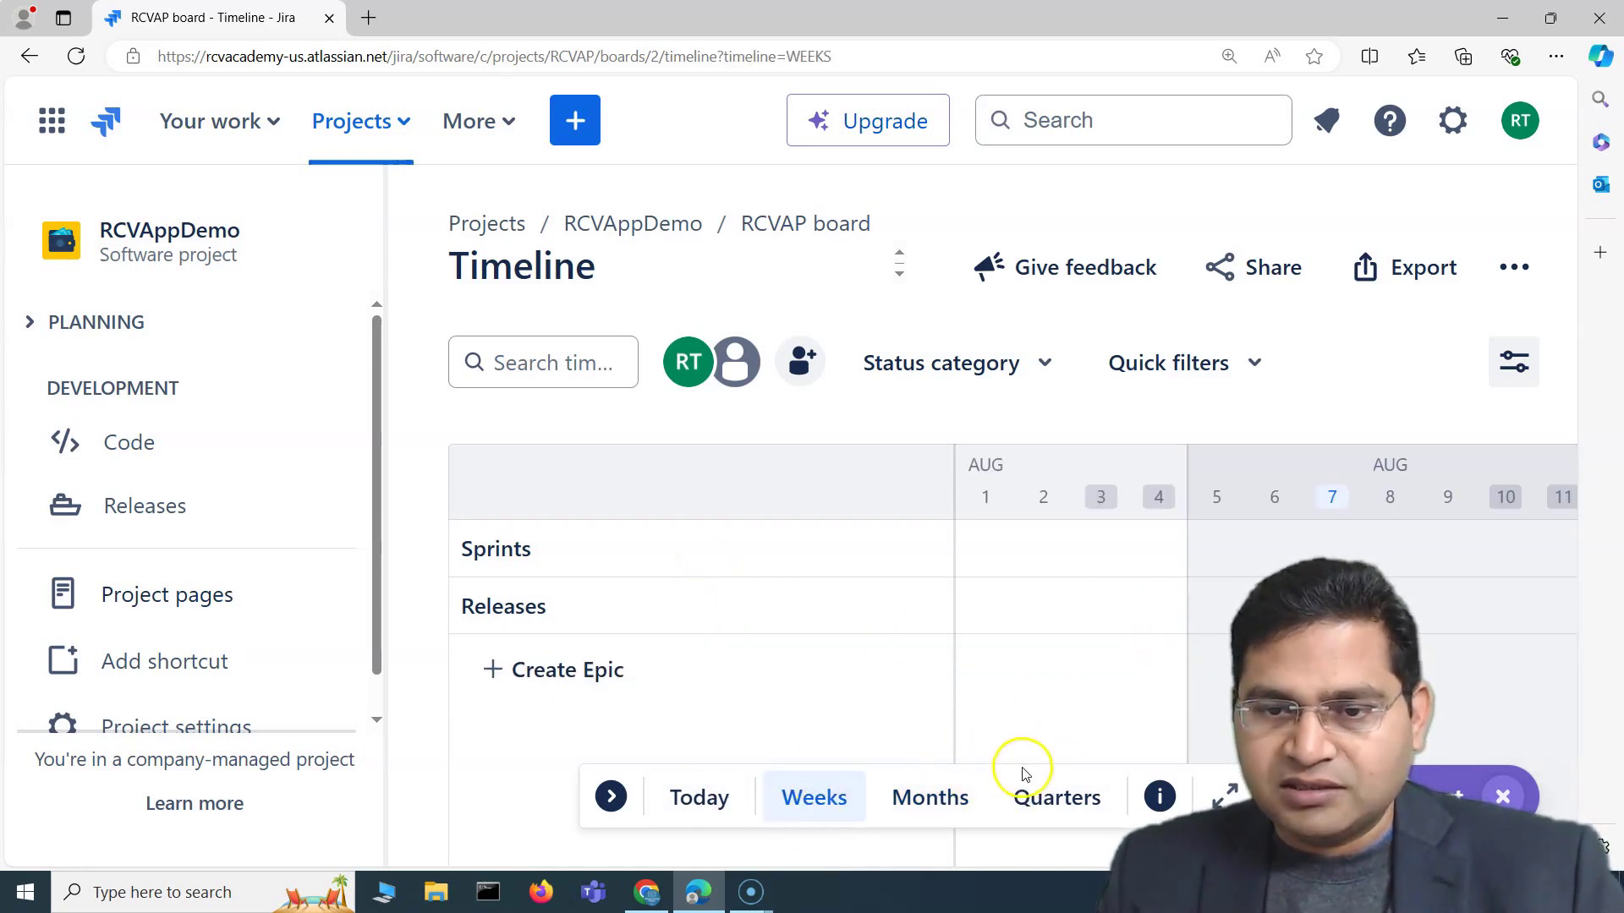
click(944, 808)
click(1053, 797)
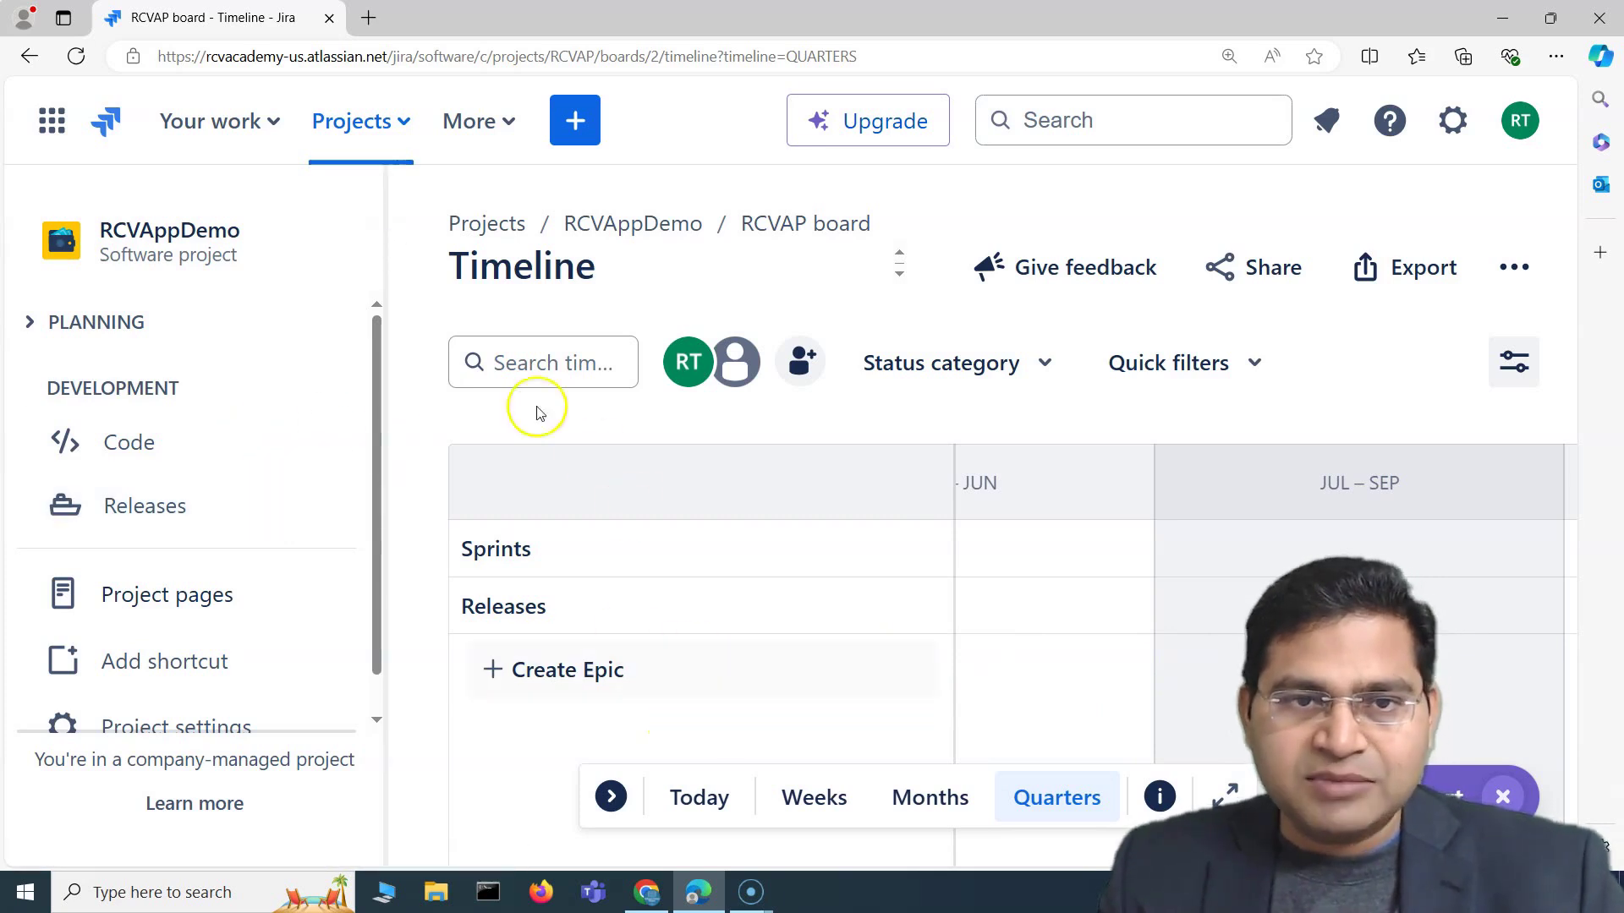
click(28, 334)
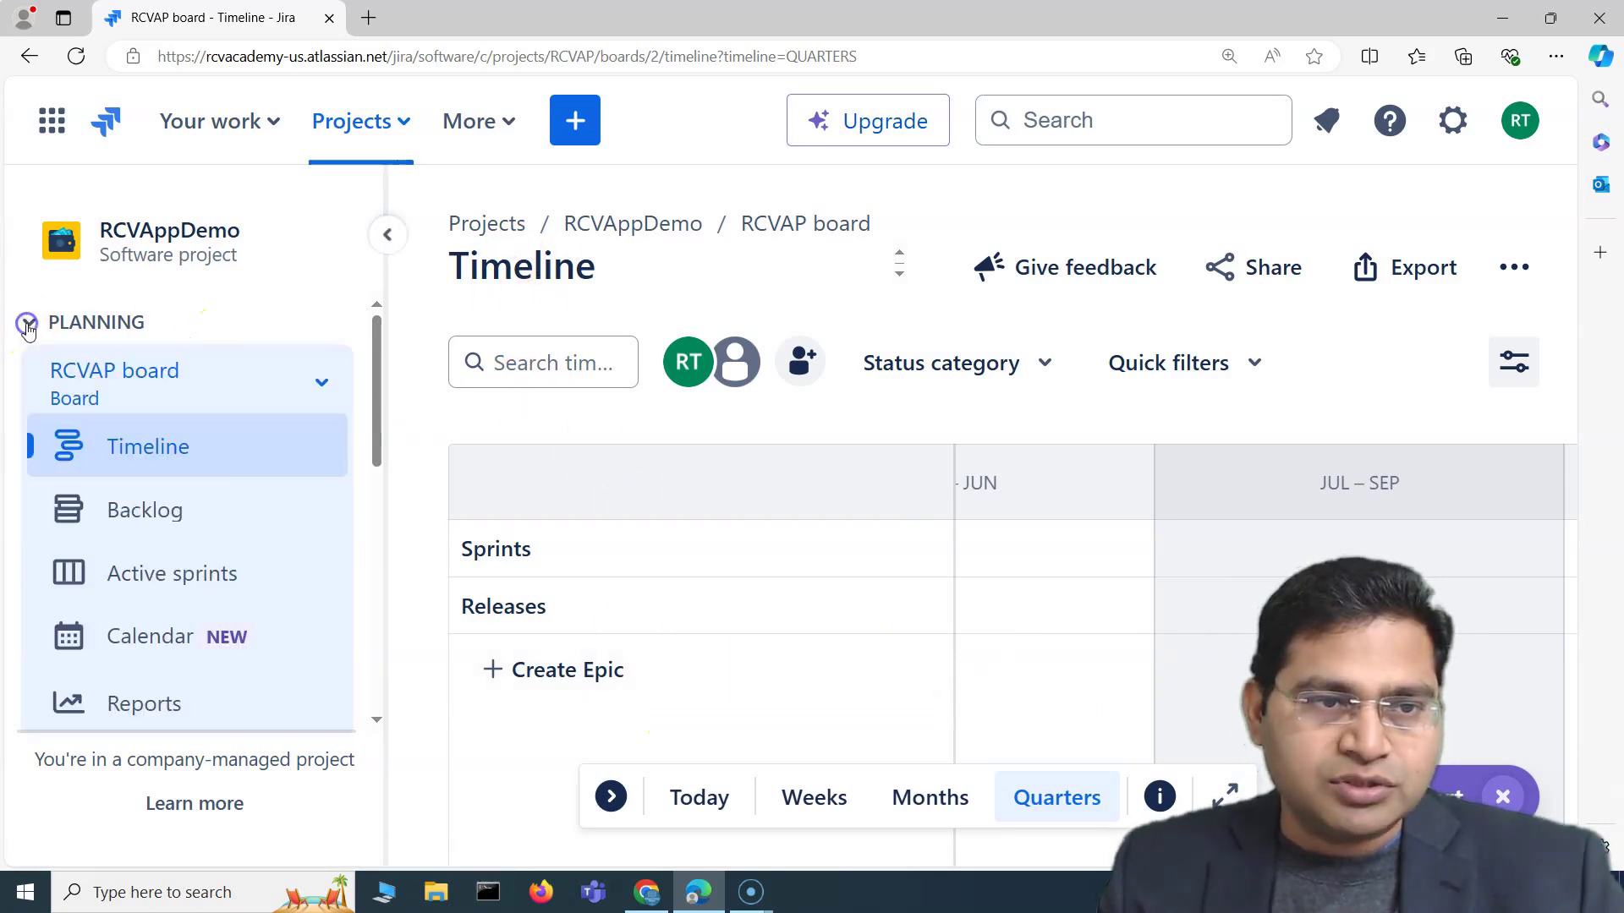
- Open the RCVAP Backlog and scroll between RCVAP Sprint 1 and the Backlog section
click(156, 511)
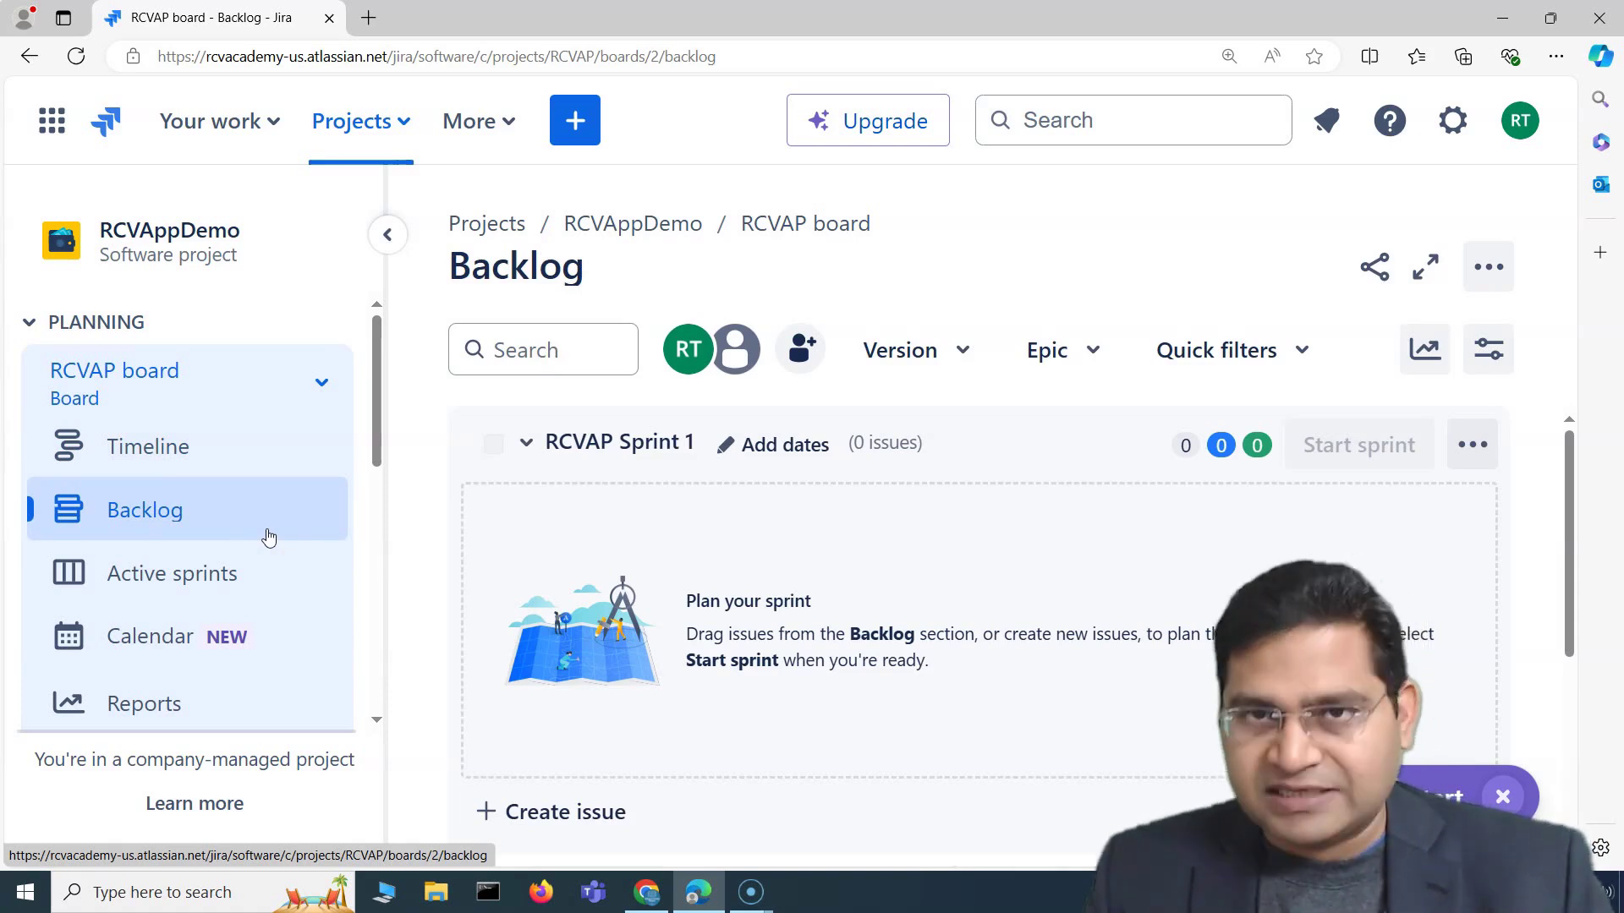
scroll(710, 598, down, 3)
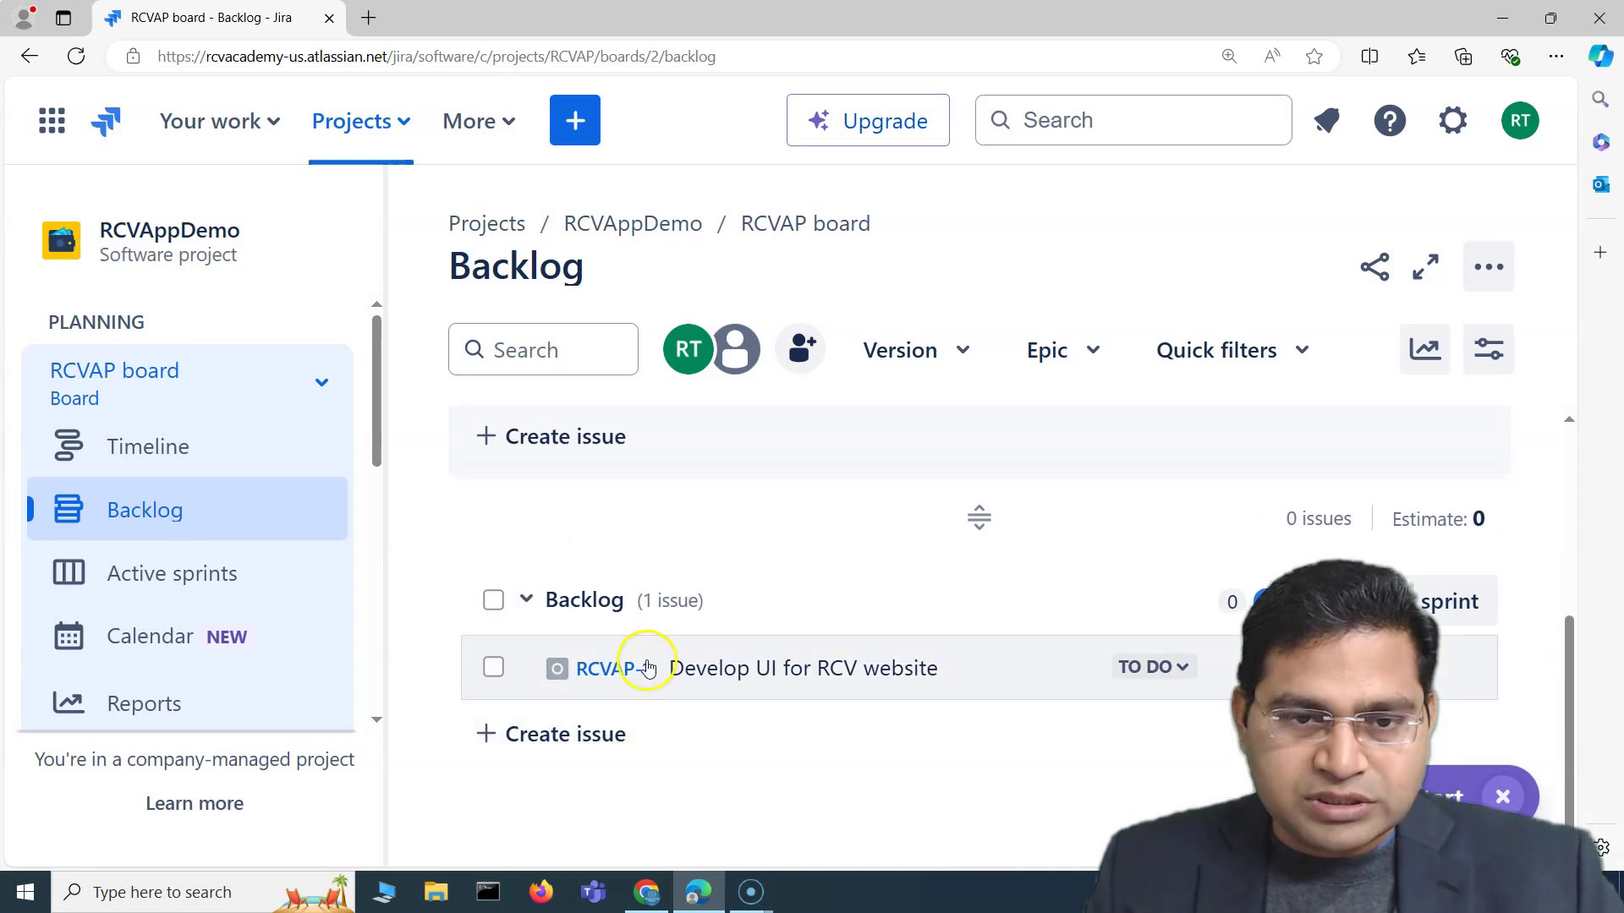
scroll(643, 689, up, 1)
scroll(645, 695, up, 3)
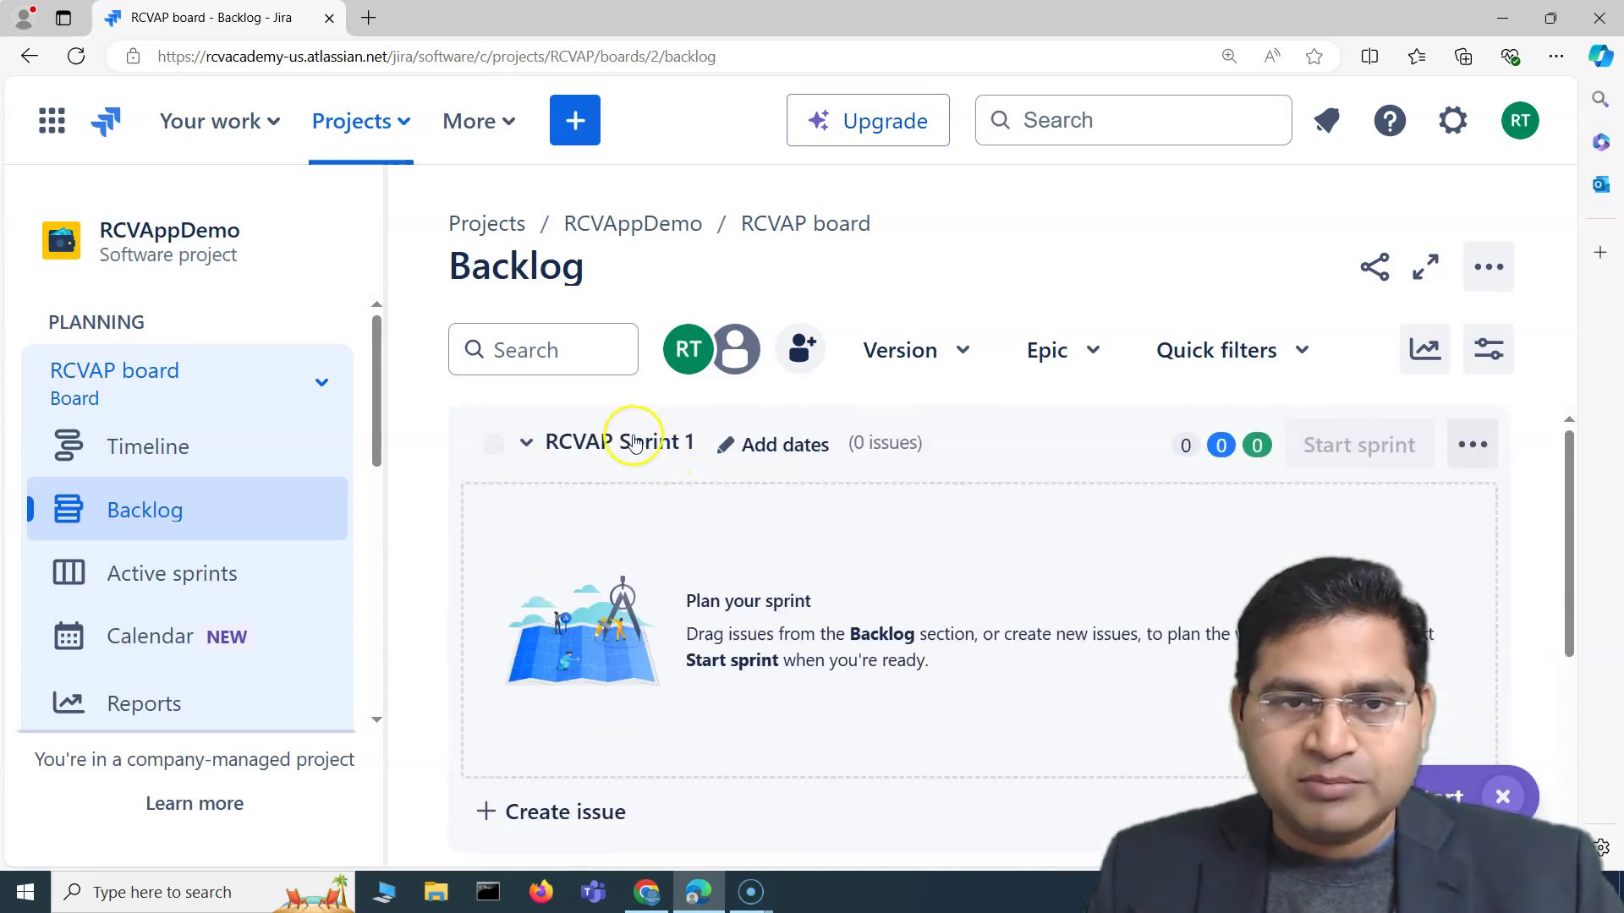
scroll(580, 617, down, 5)
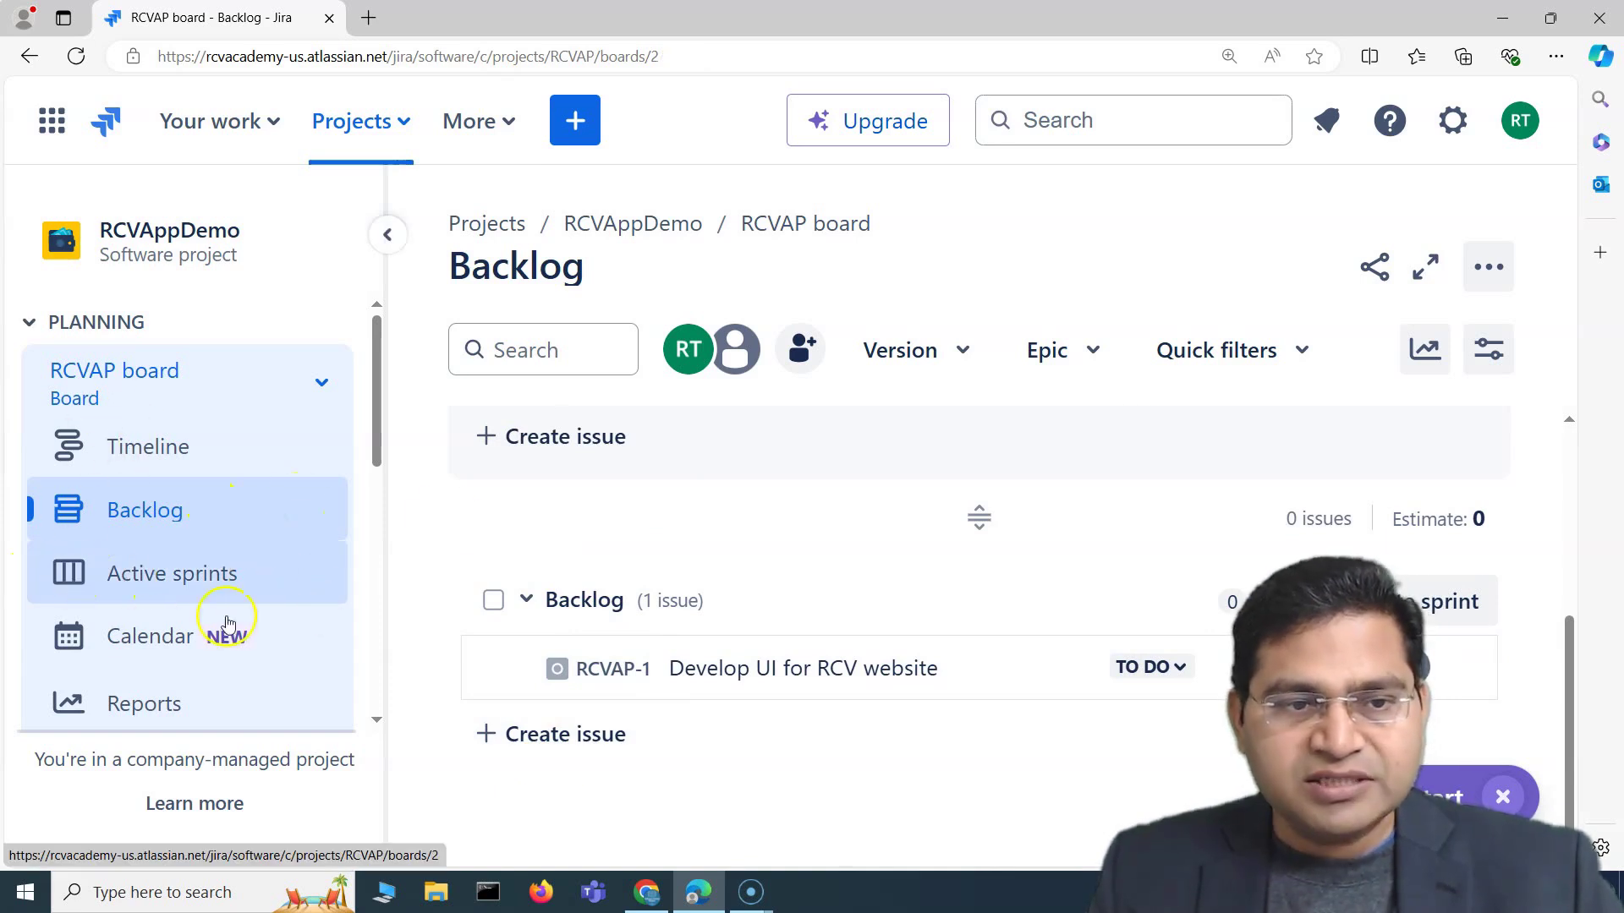
- View the active sprint, switch to My Kanban Project (KAN), then reopen the recent projects list
click(127, 583)
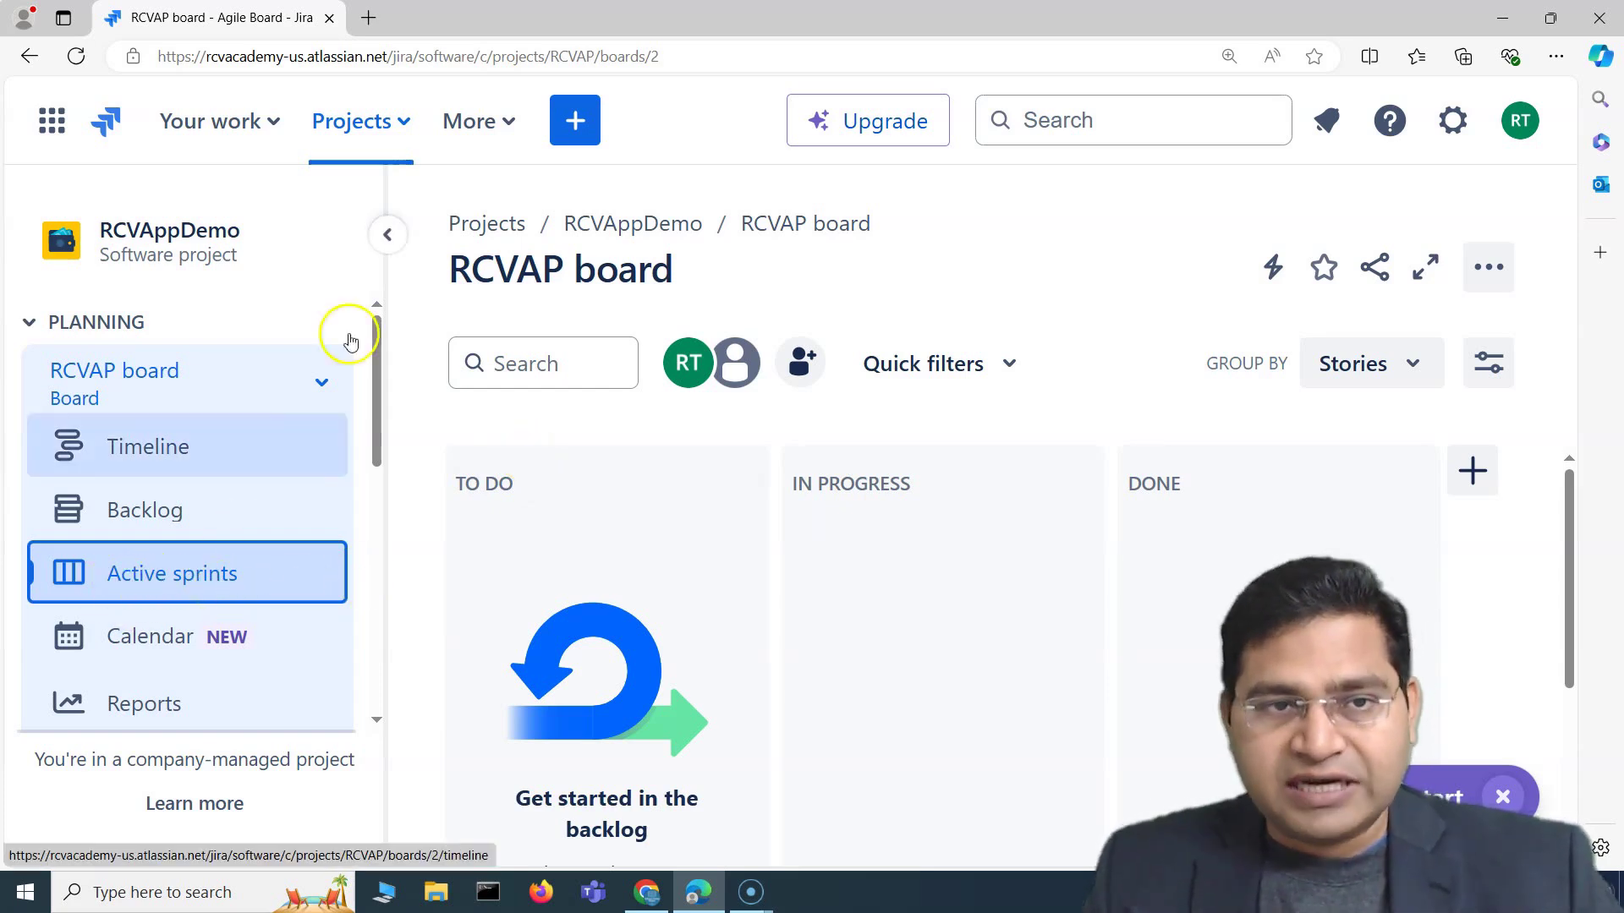
click(406, 123)
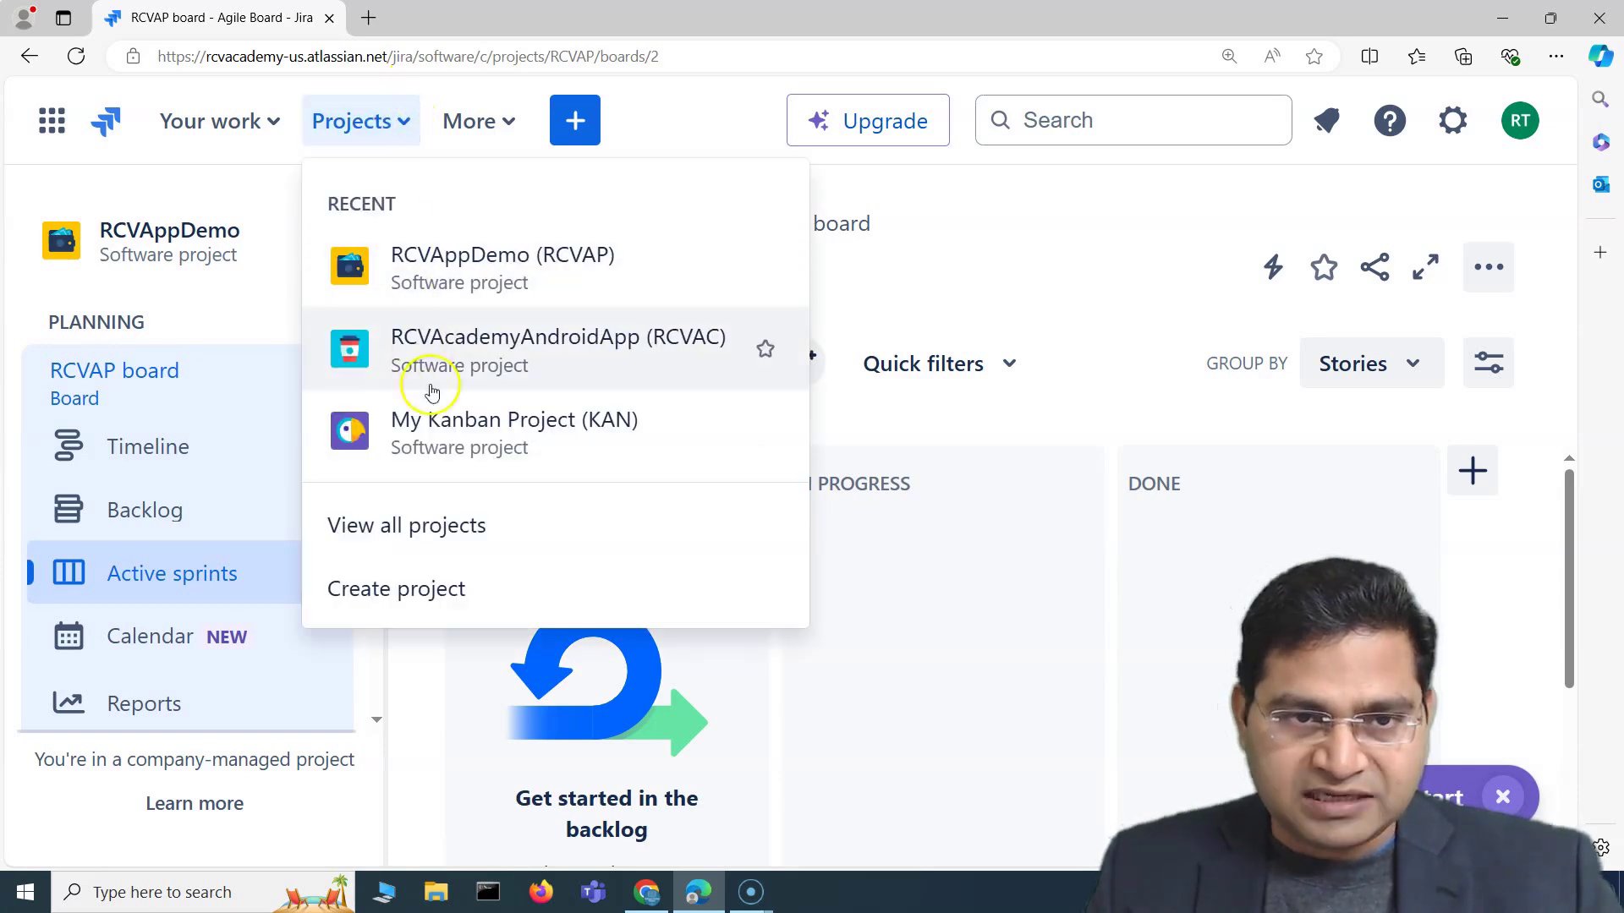
click(402, 446)
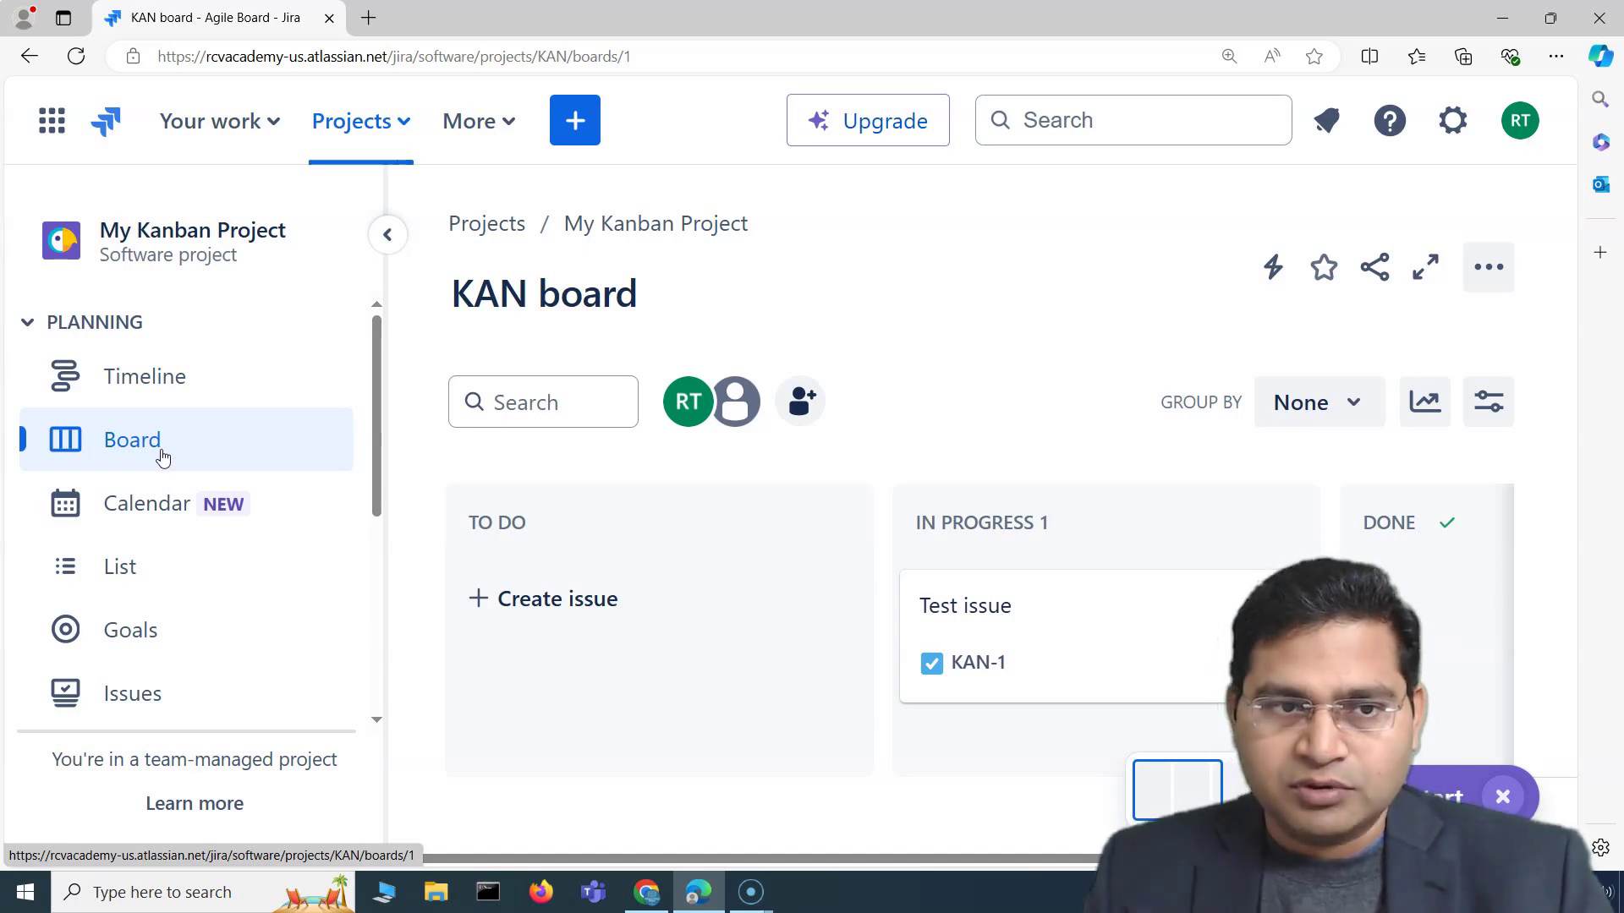
click(385, 126)
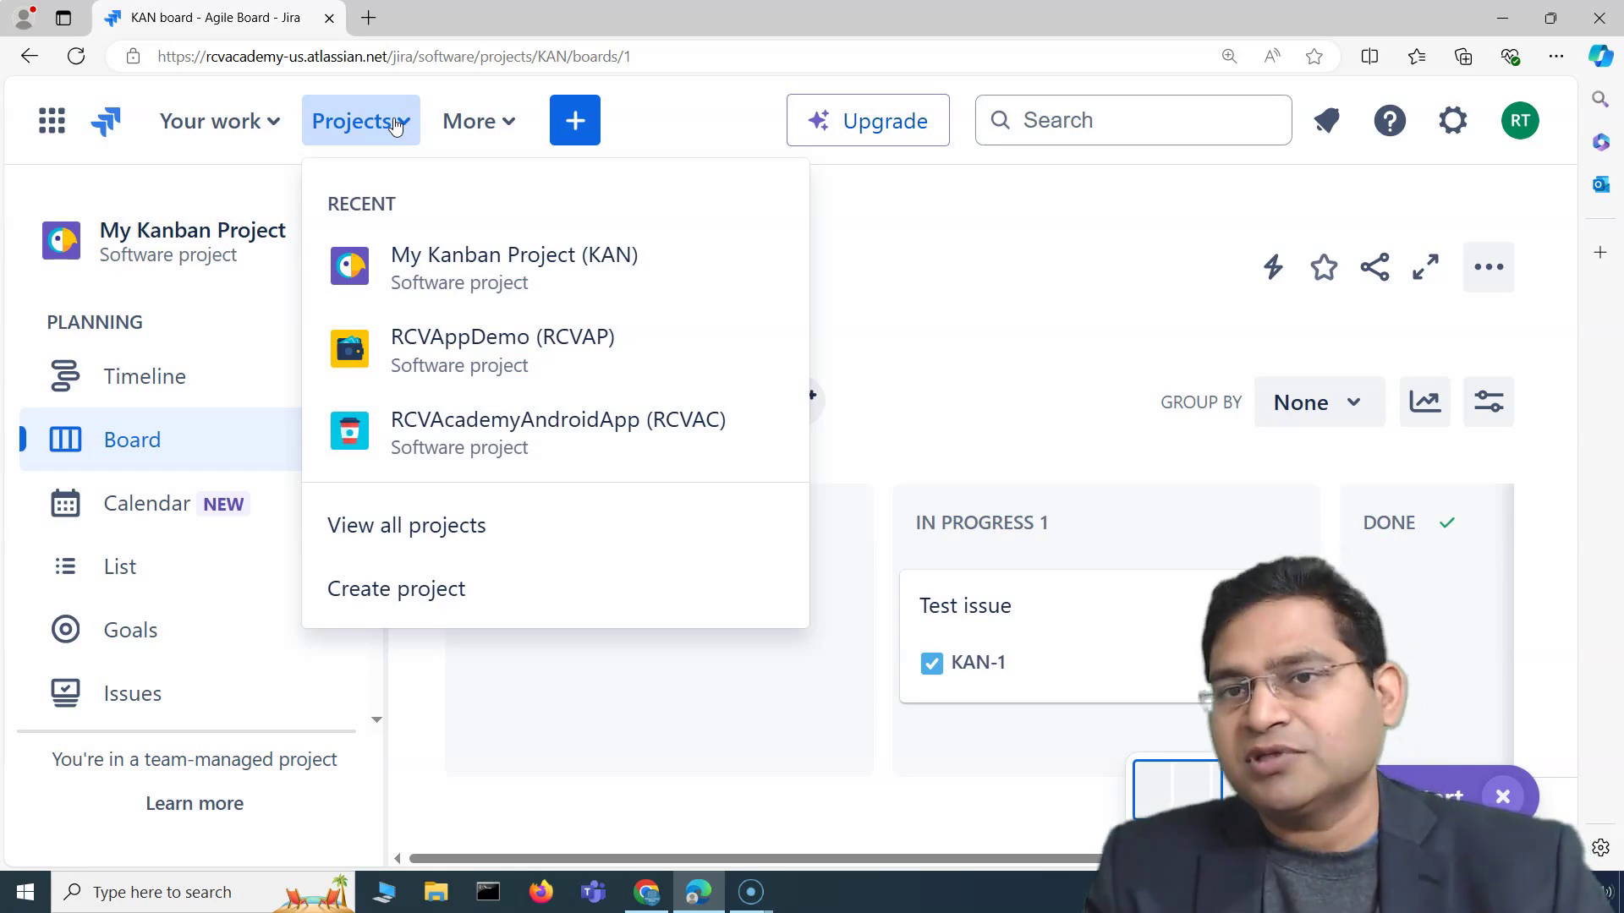
- Switch to RCVAppDemo (RCVAP), view its August 2024 calendar, and reopen the recent projects list
click(482, 344)
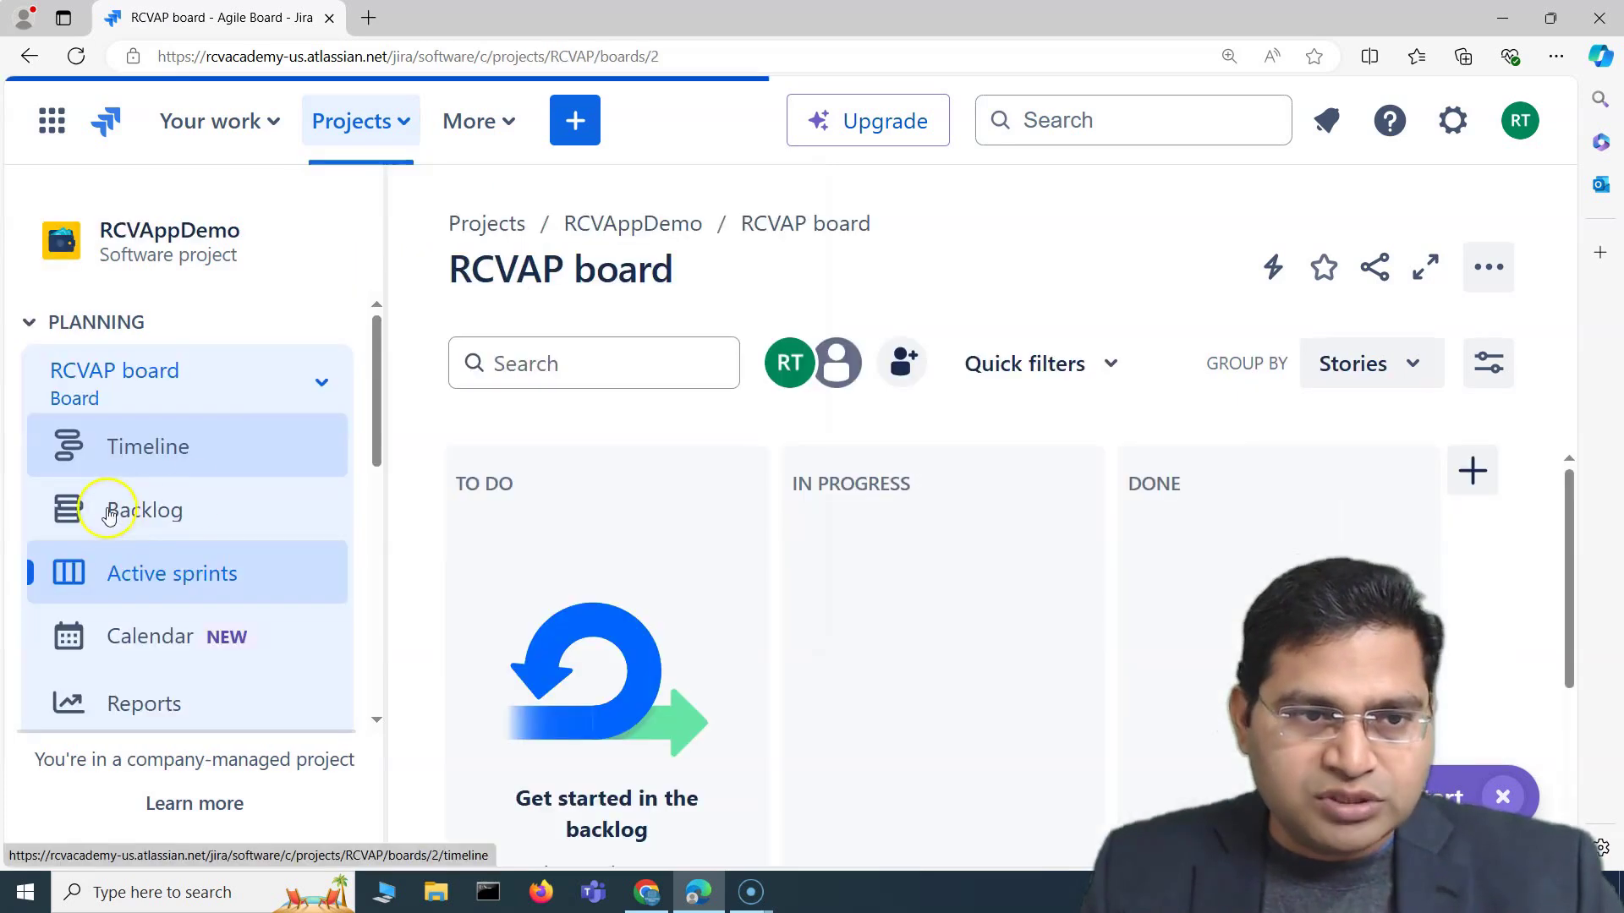
scroll(526, 634, down, 3)
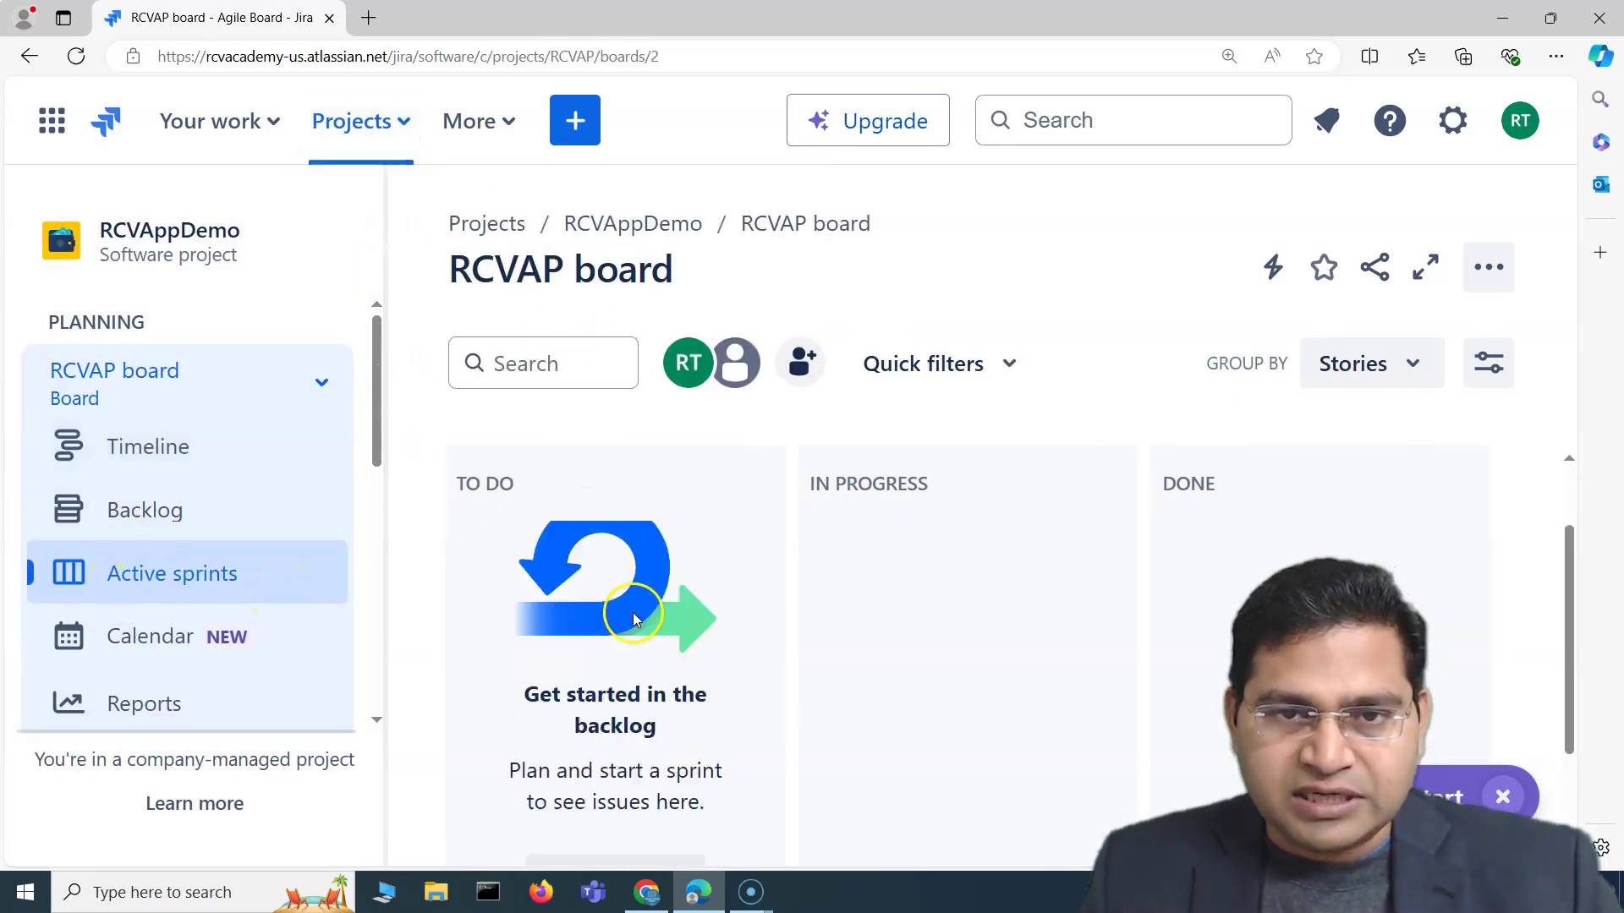
scroll(554, 639, up, 3)
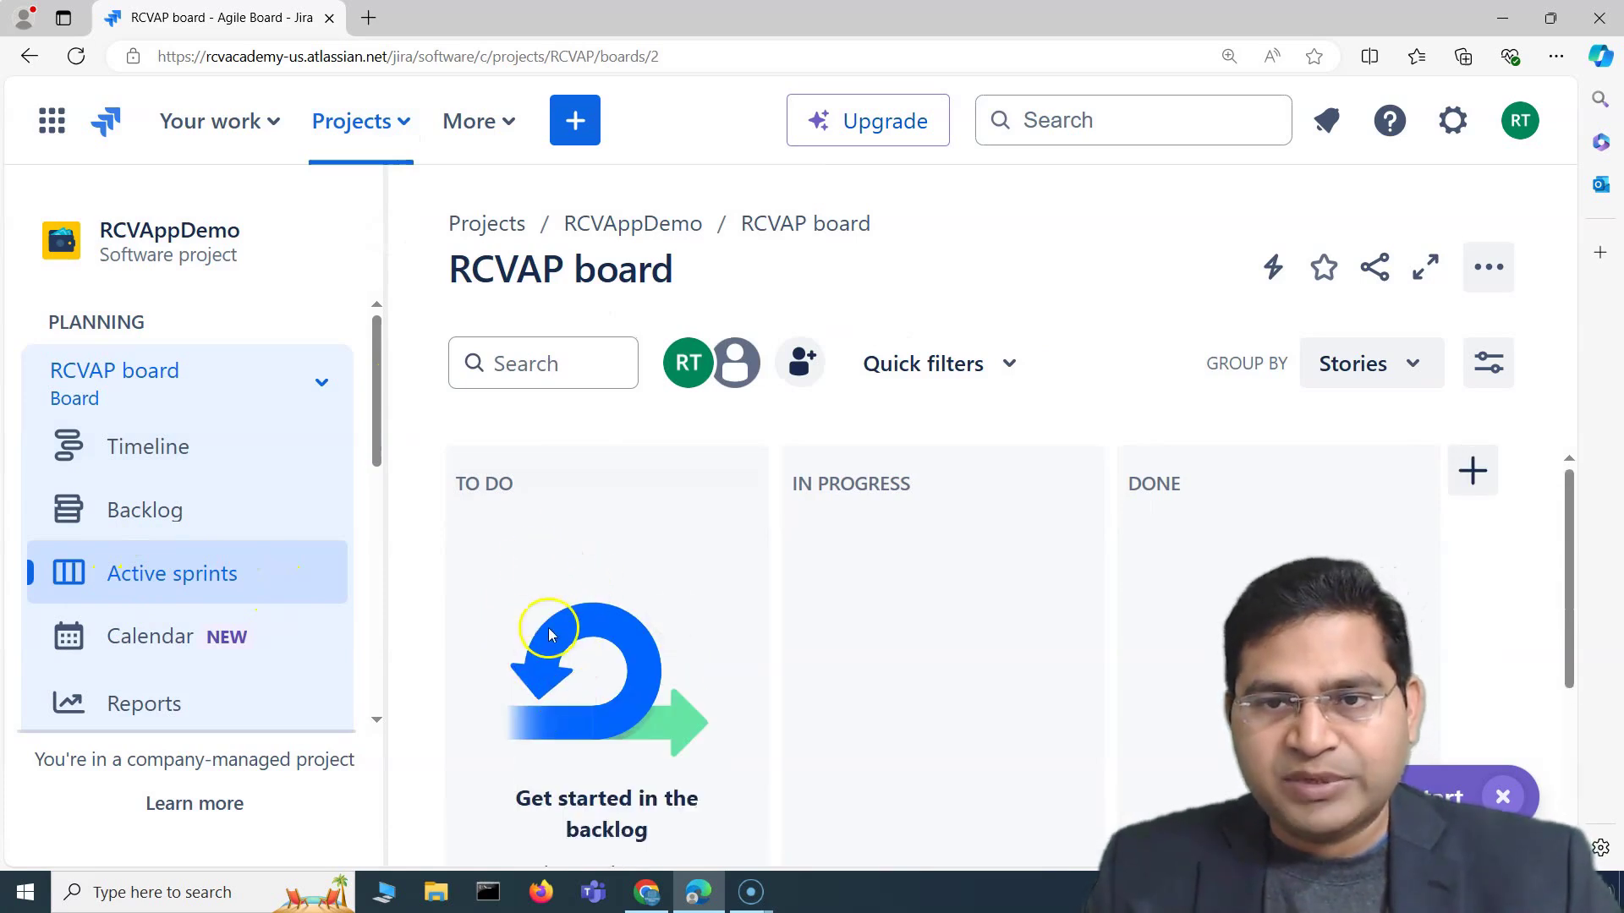
scroll(541, 643, down, 3)
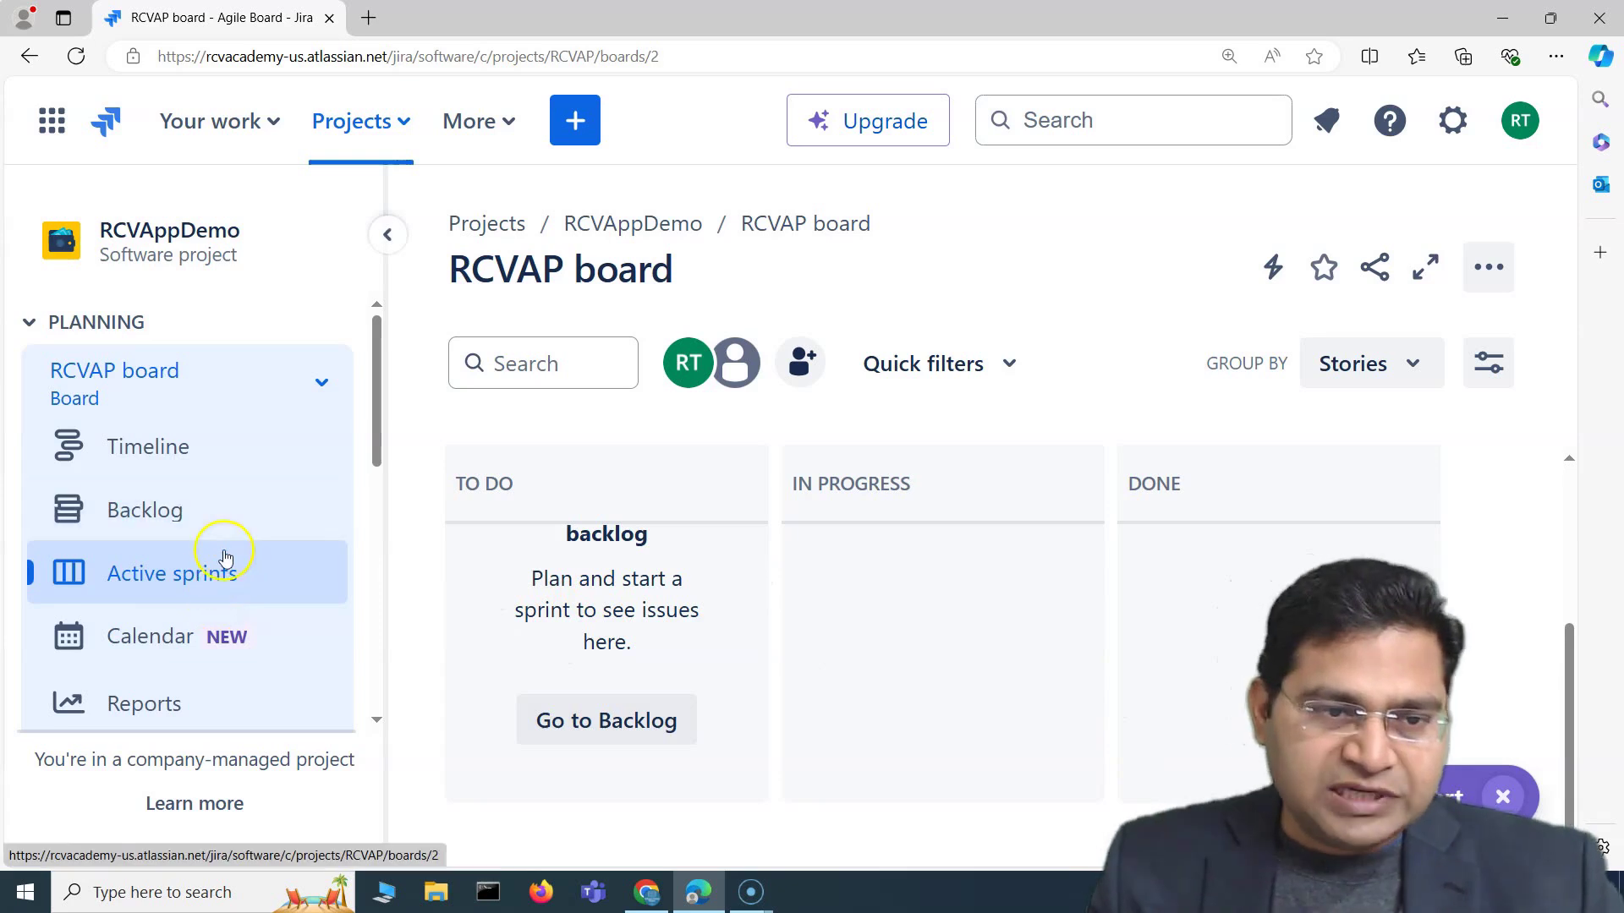
scroll(173, 412, down, 2)
scroll(173, 412, down, 1)
click(149, 425)
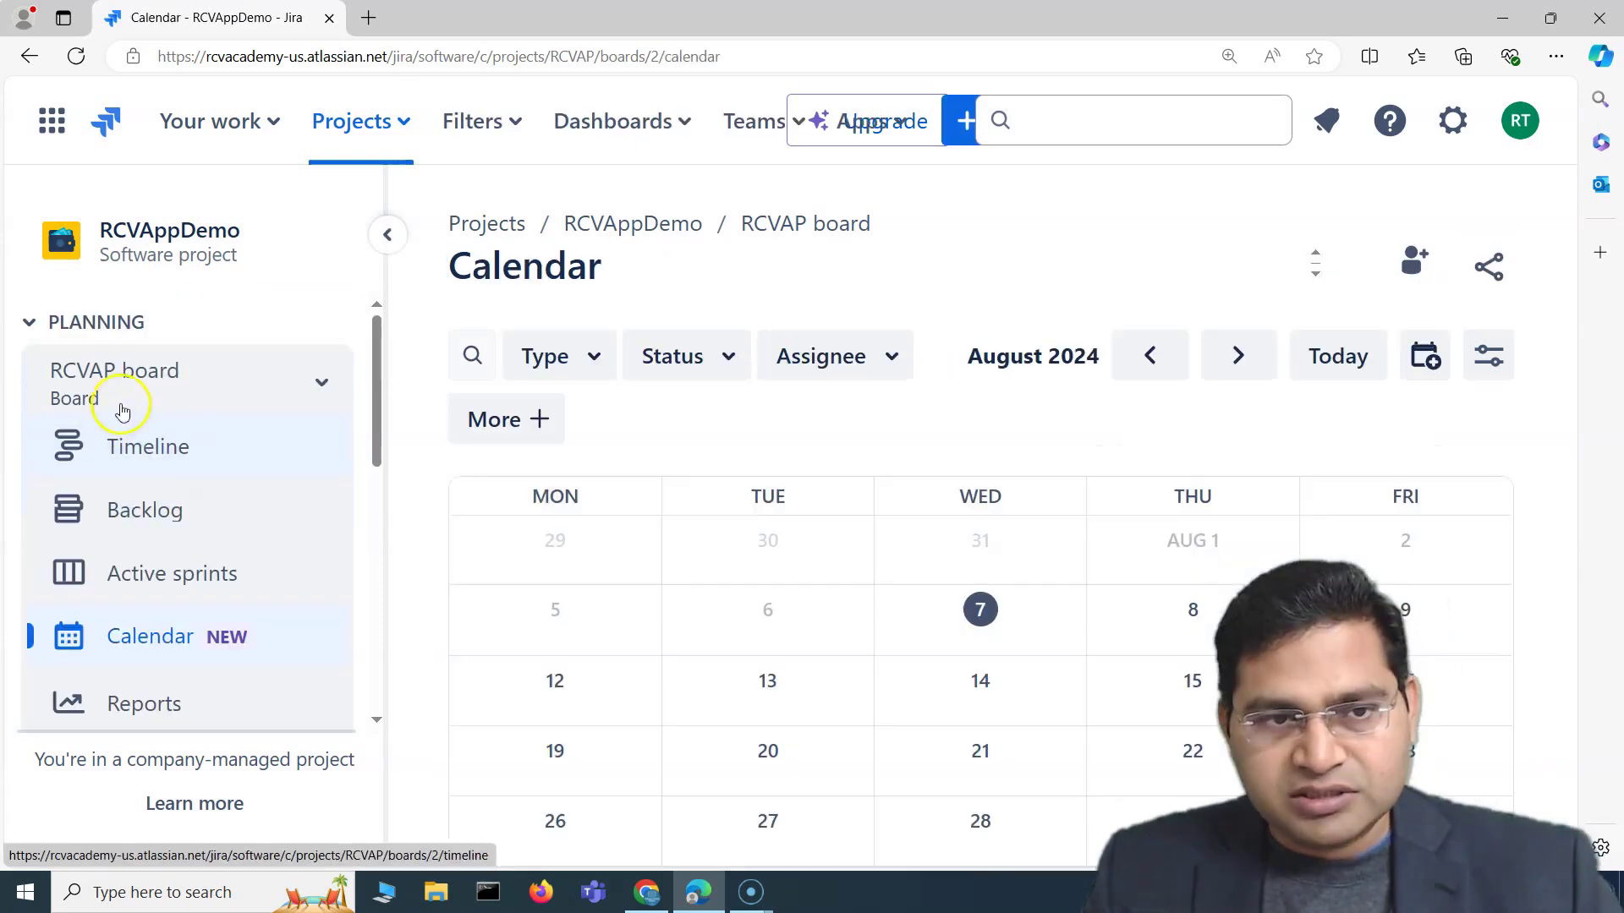
click(388, 131)
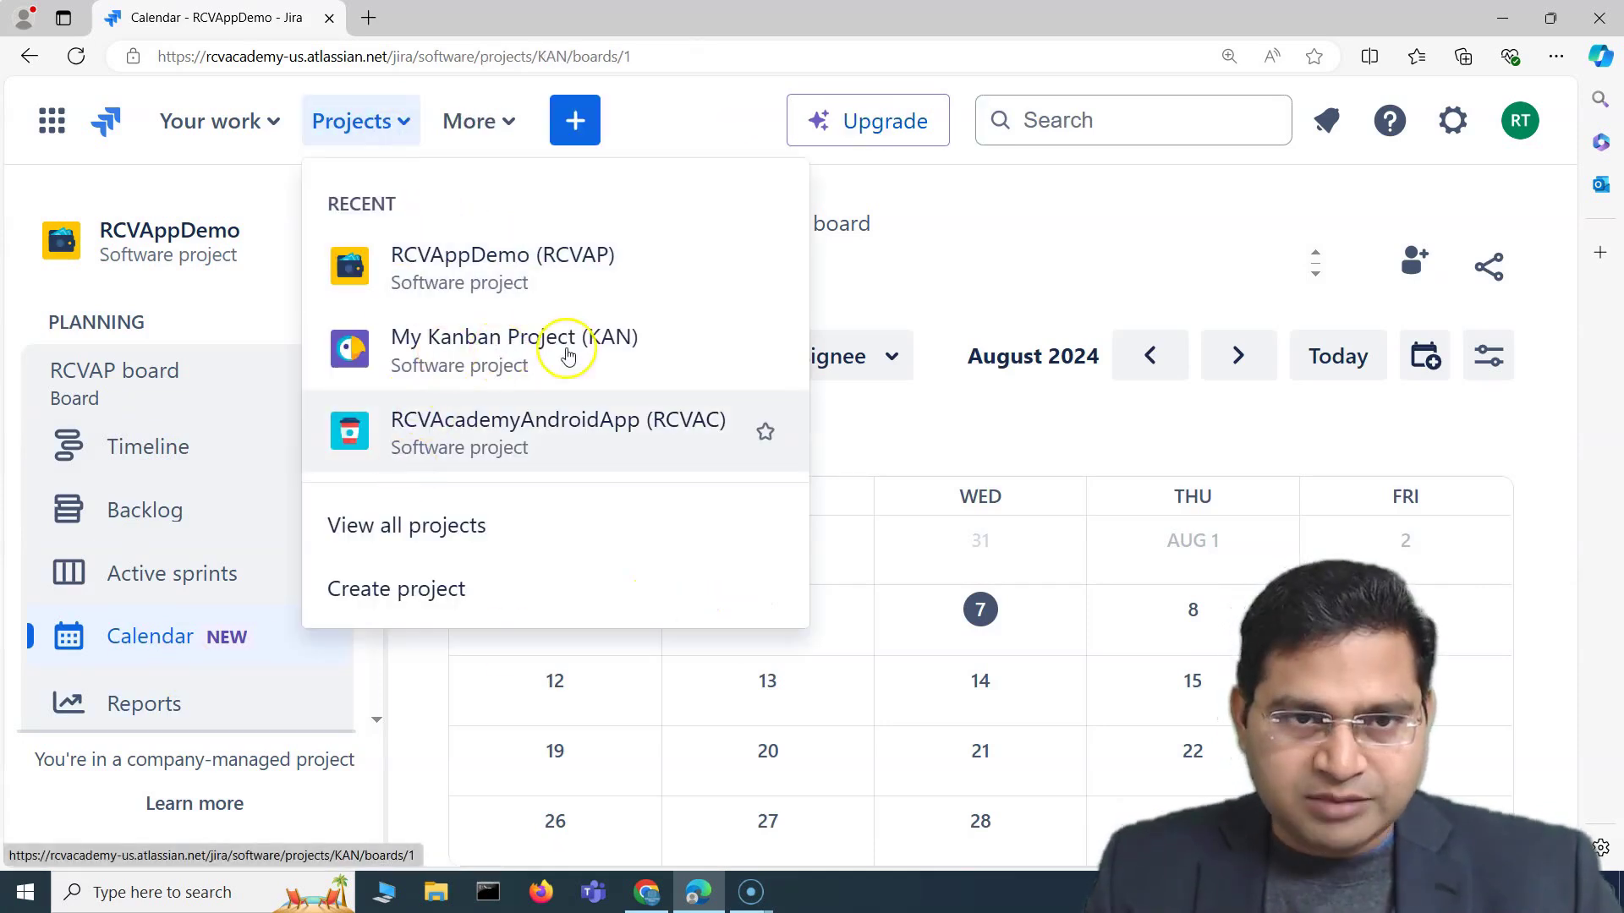
- Go to My Kanban Project's KAN board and collapse the sidebar's PLANNING group
click(471, 350)
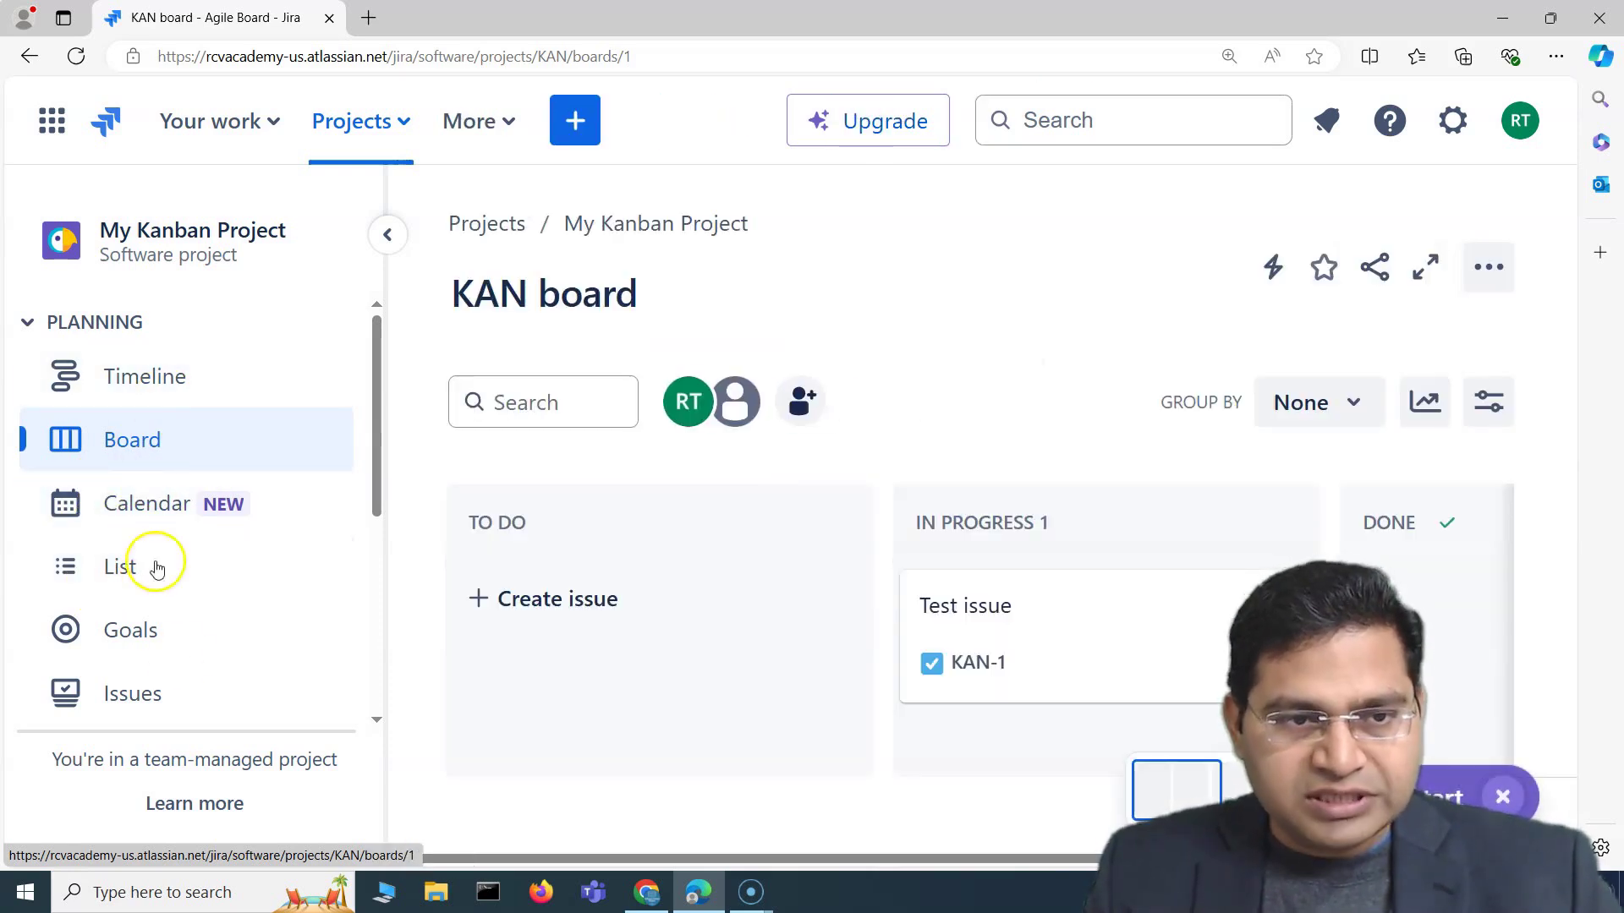
scroll(161, 676, down, 5)
scroll(127, 410, up, 5)
scroll(137, 682, down, 1)
scroll(144, 589, down, 3)
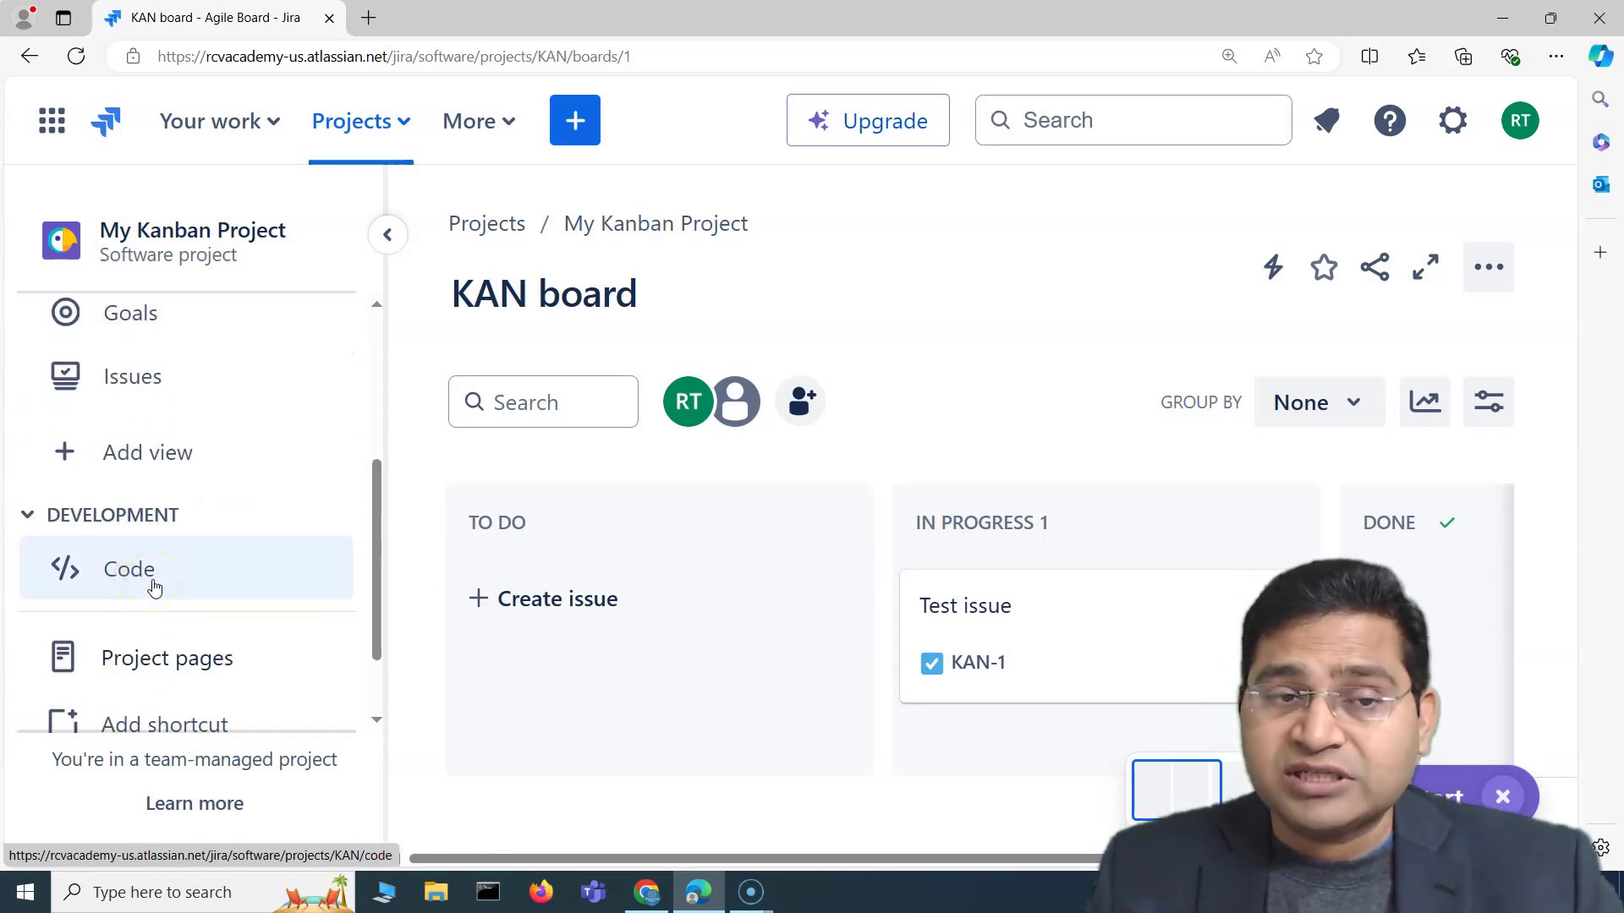
scroll(161, 580, up, 3)
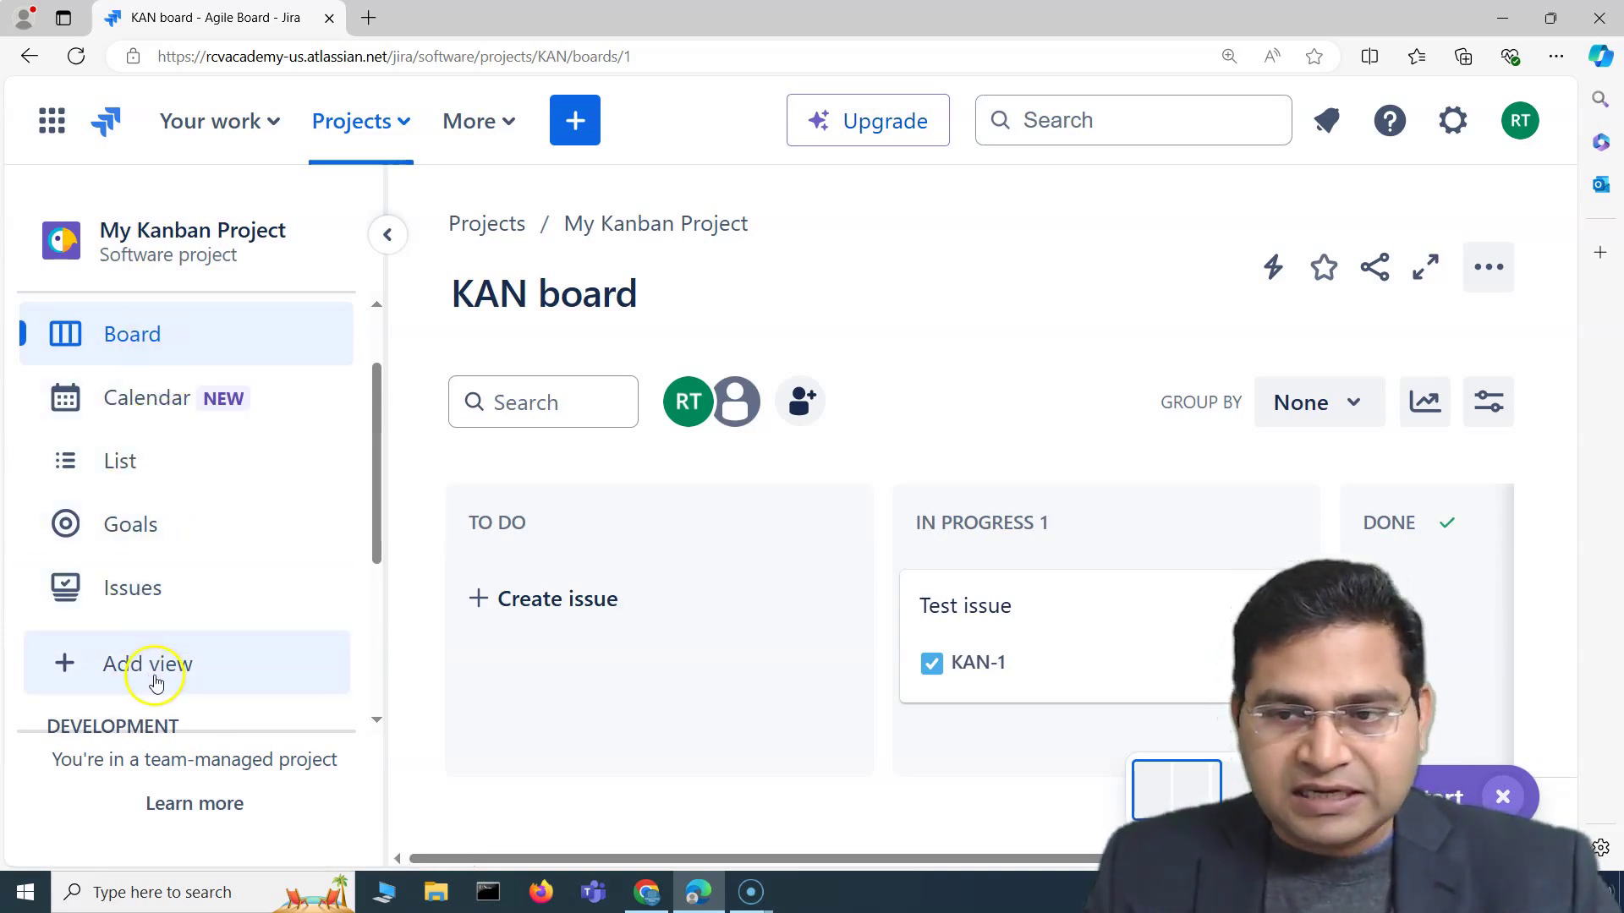
scroll(143, 635, down, 3)
scroll(128, 562, up, 5)
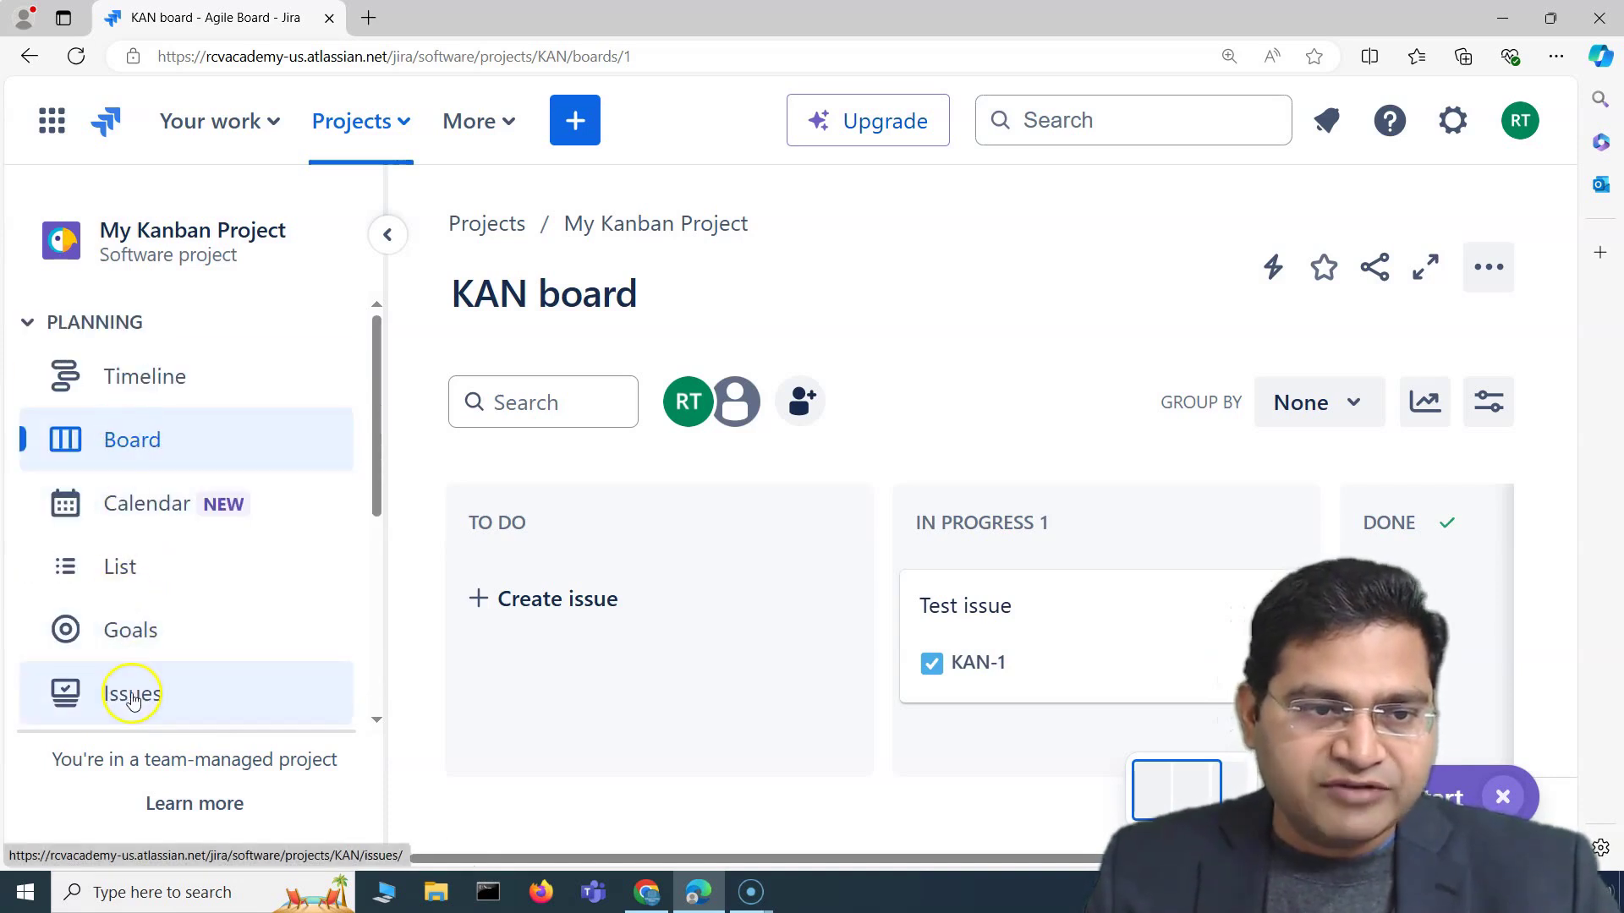
scroll(127, 668, down, 1)
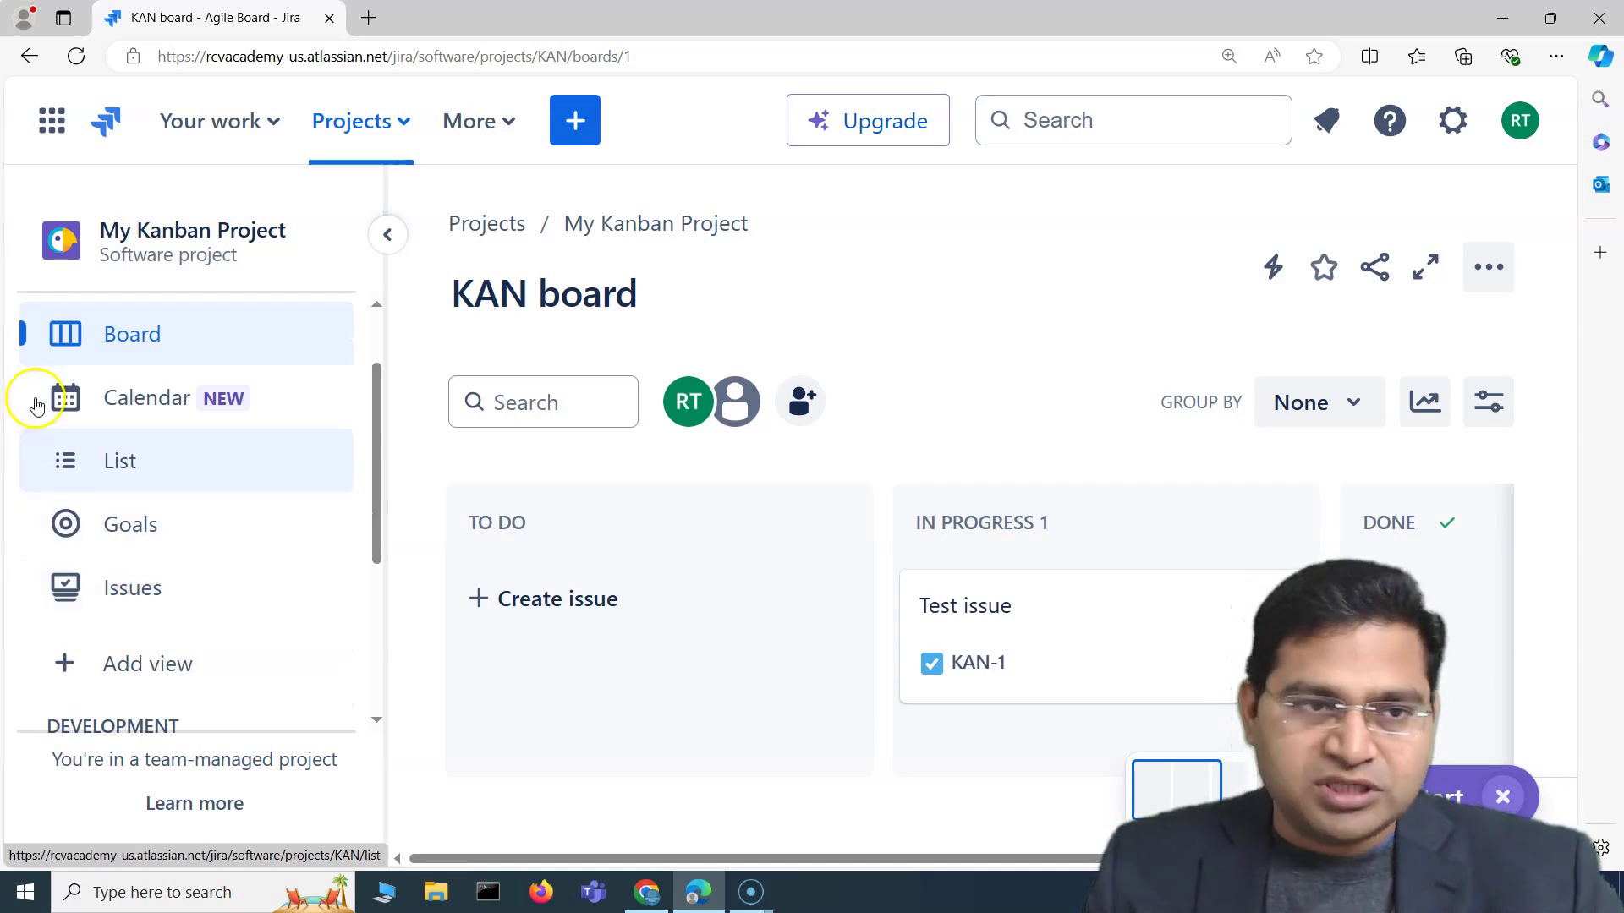
scroll(37, 414, up, 1)
click(32, 325)
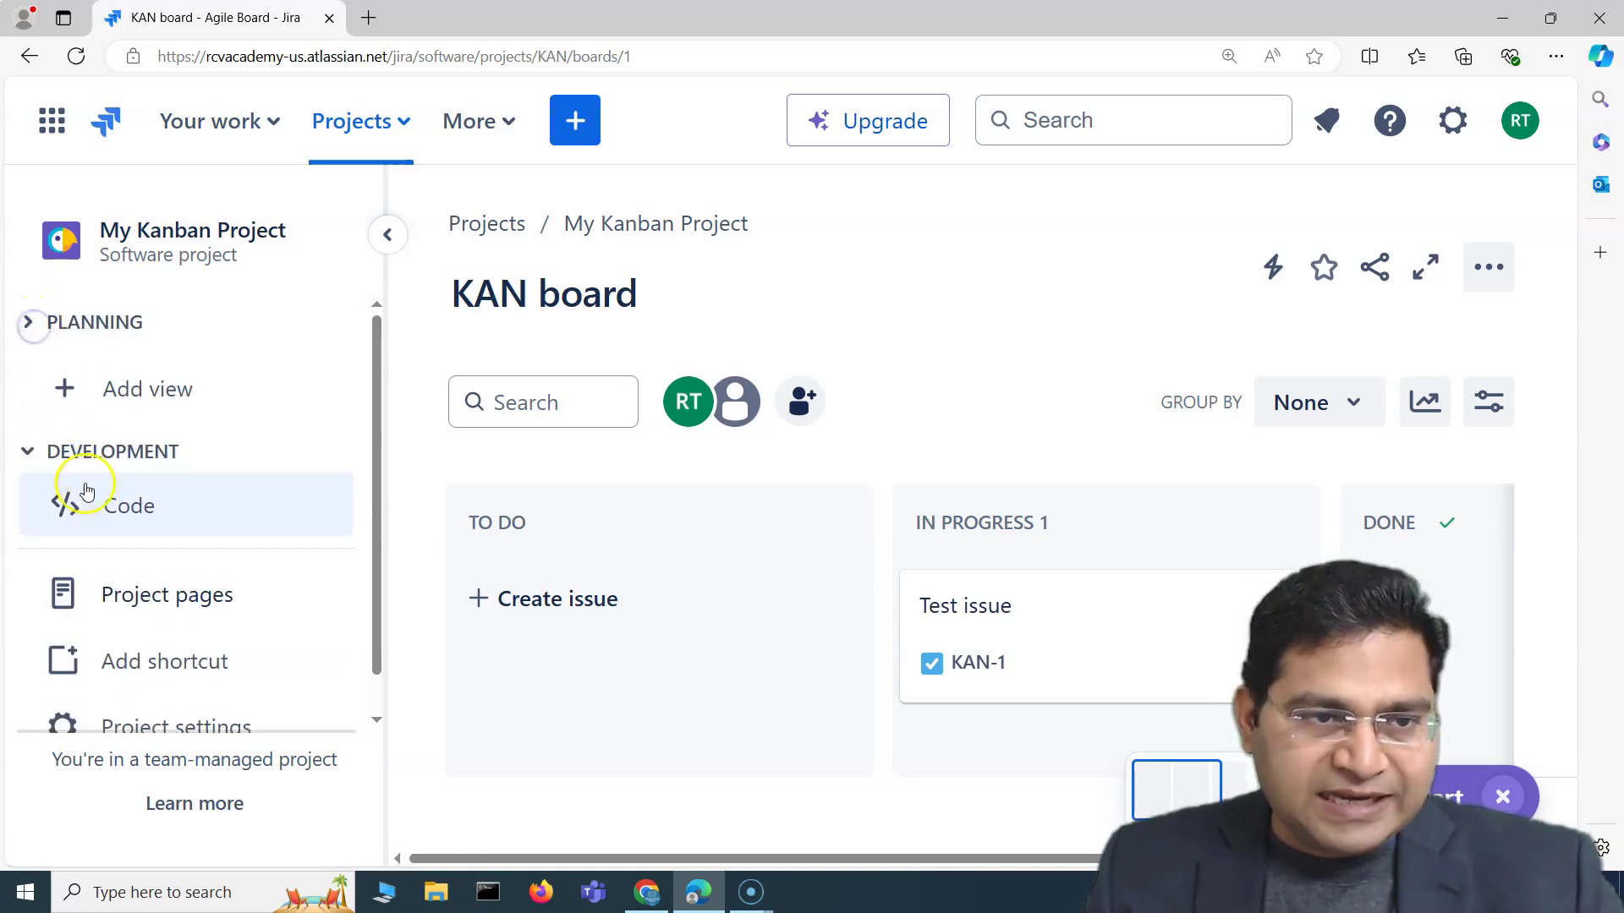
- Switch on the Backlog view under Add view so it joins Timeline, Board, Calendar and List
click(144, 399)
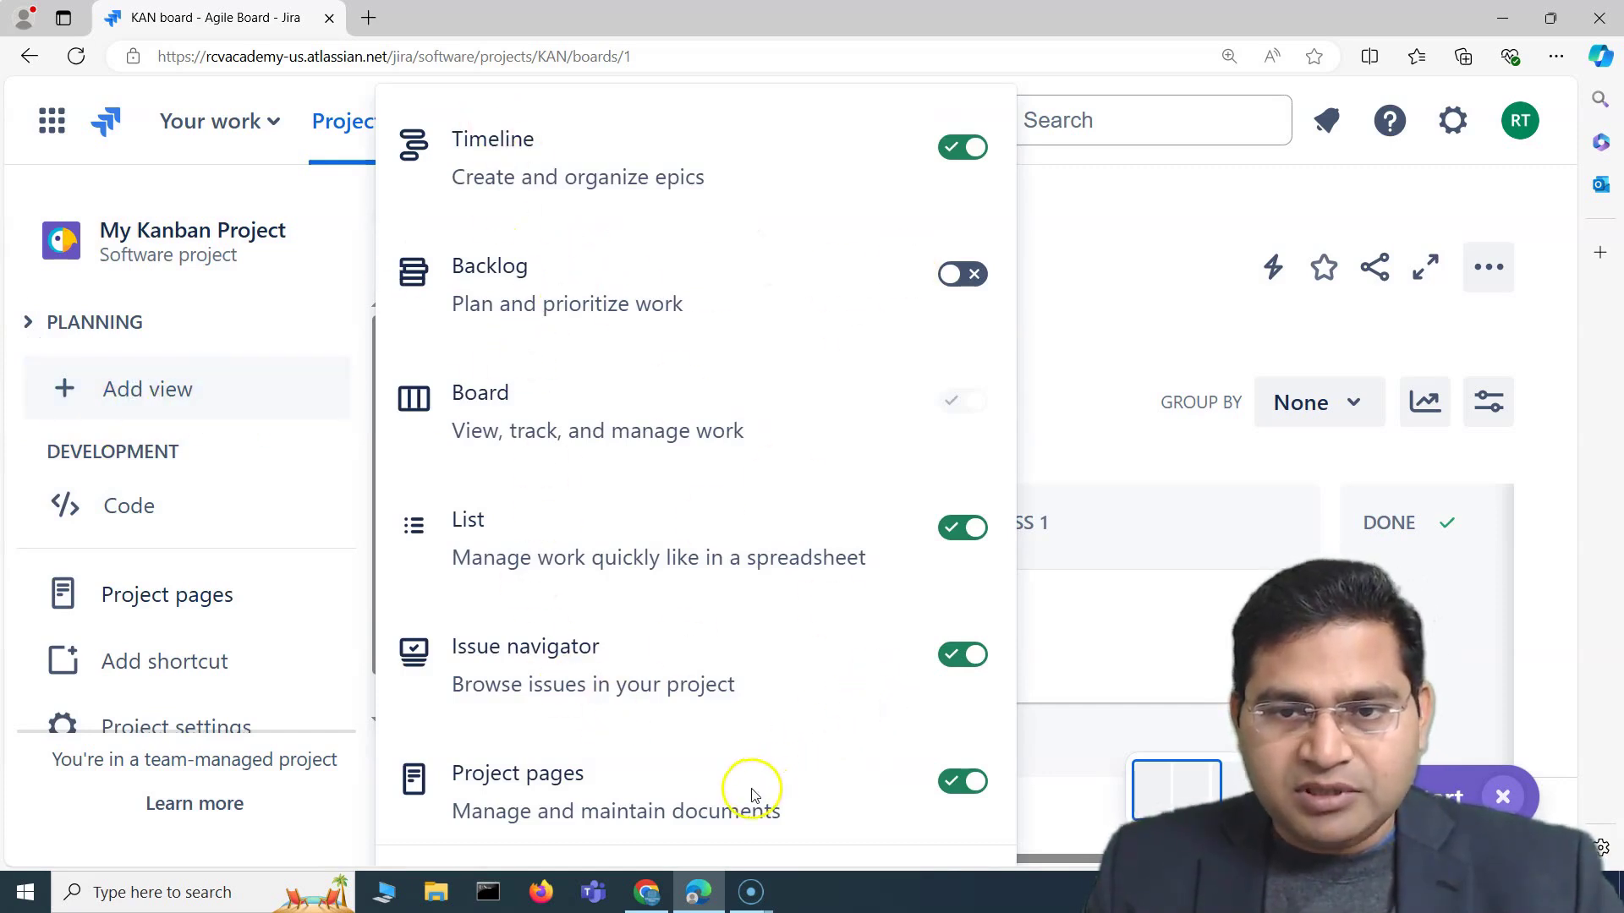
click(970, 277)
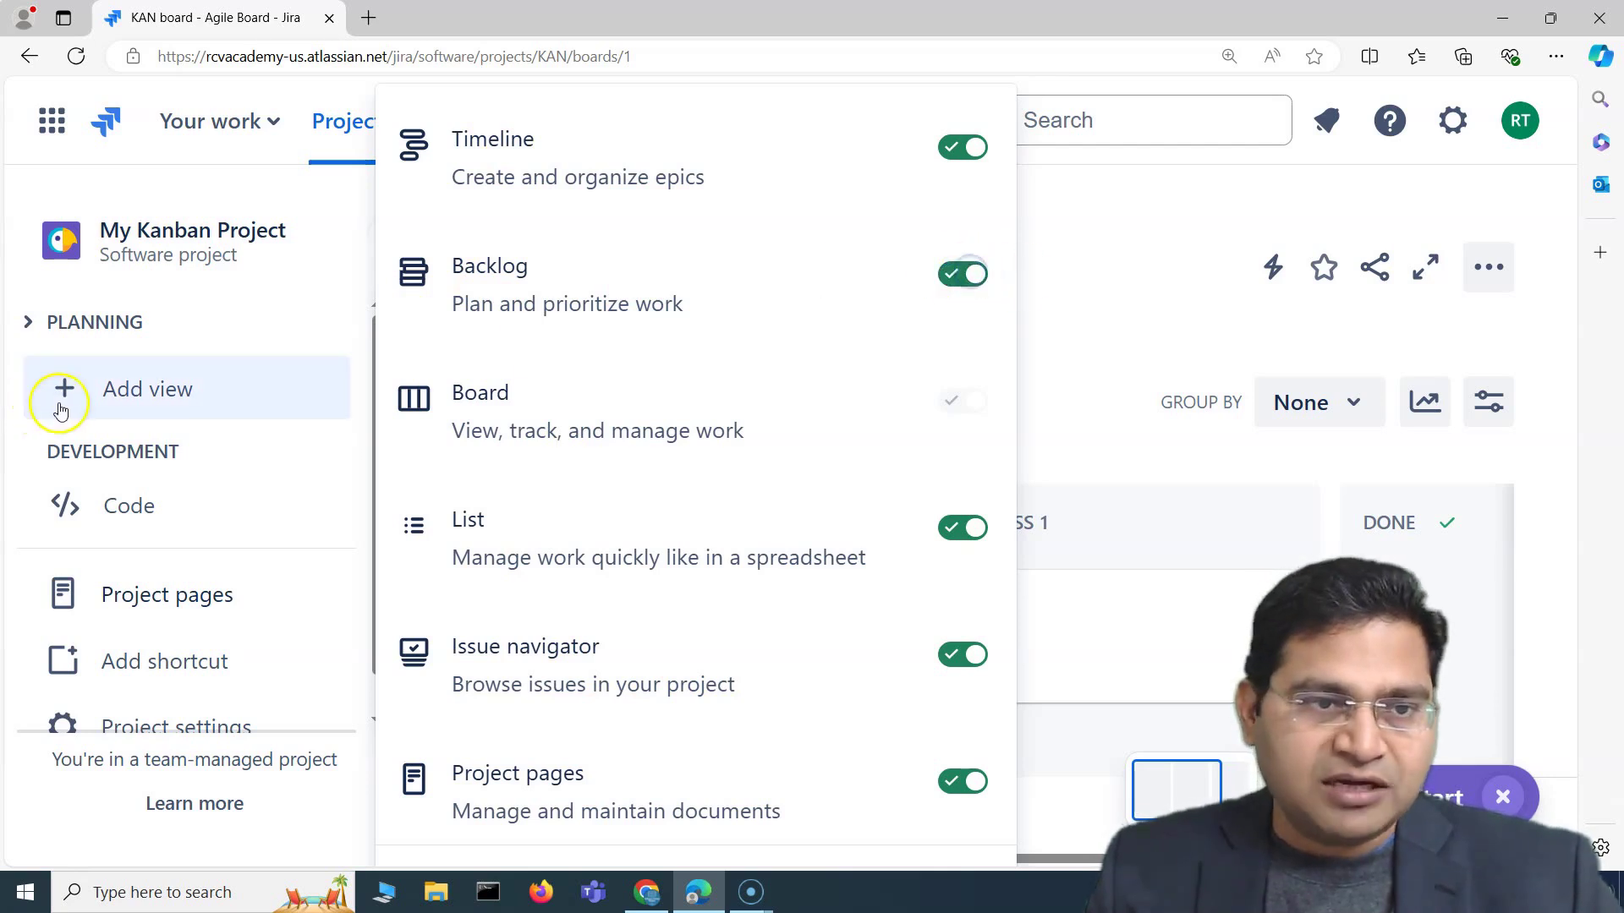
click(34, 322)
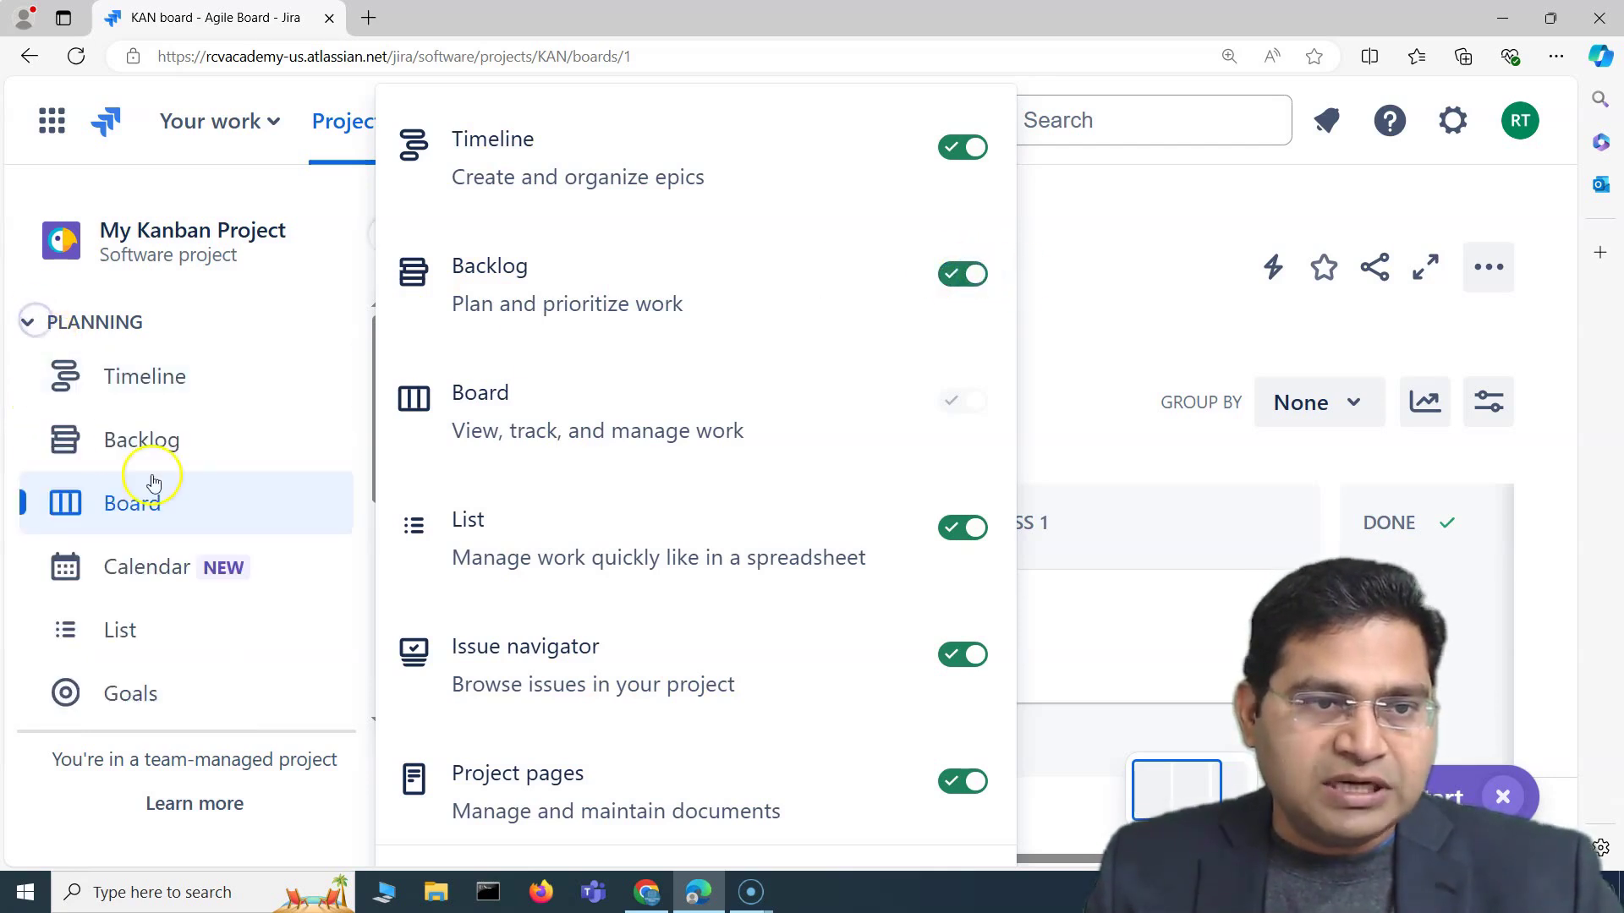
click(1157, 322)
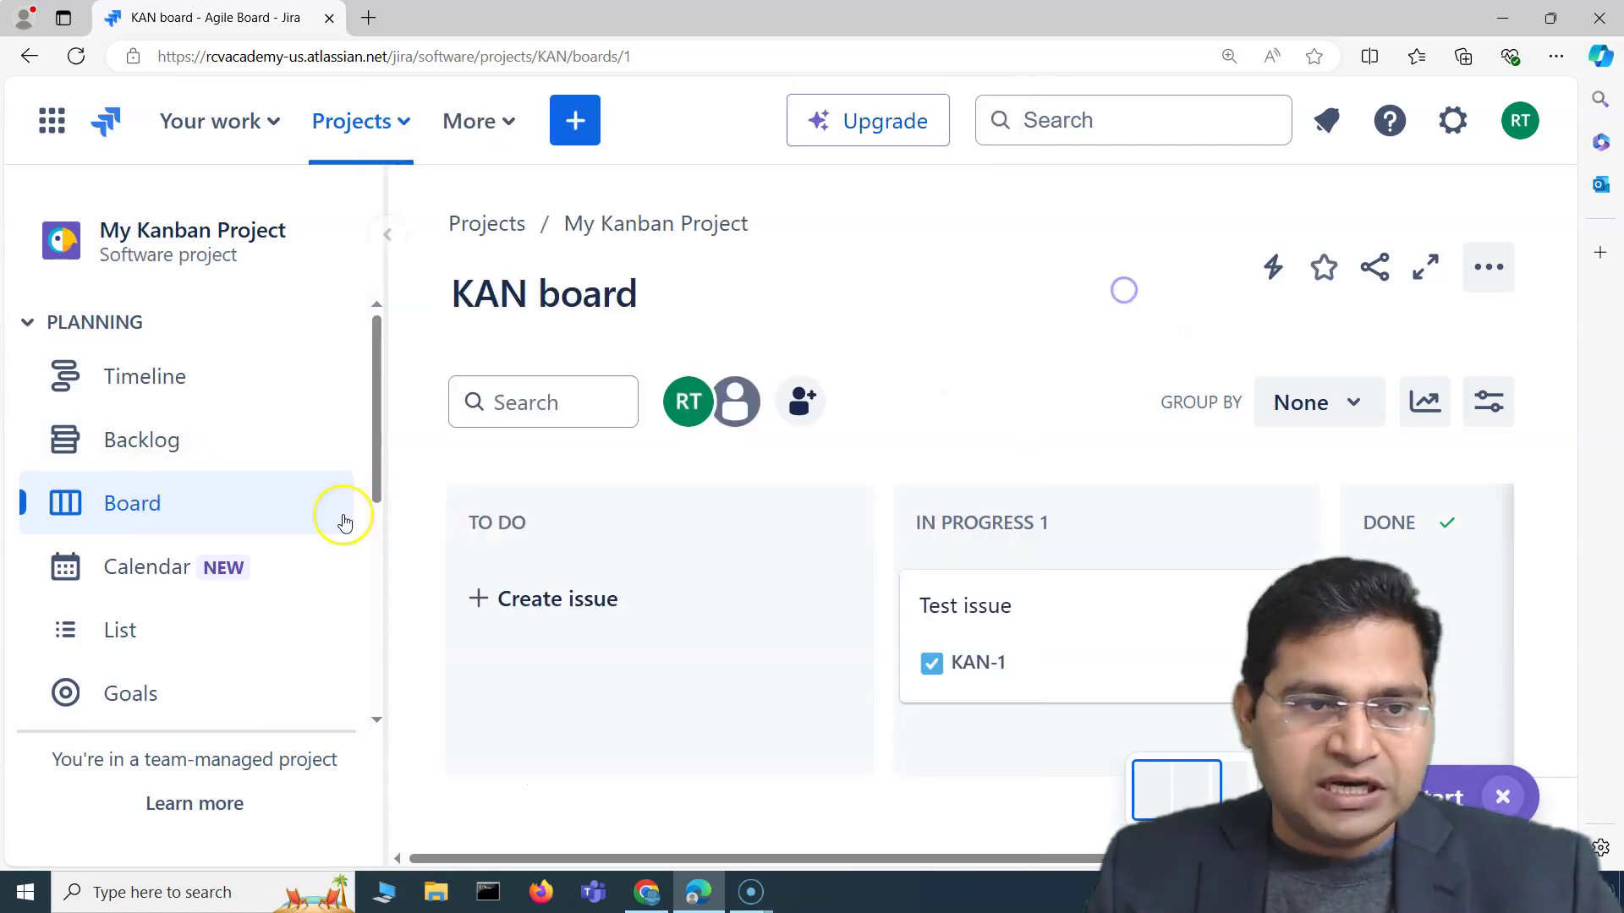
scroll(152, 518, down, 3)
scroll(152, 507, up, 1)
scroll(161, 549, down, 2)
scroll(126, 592, up, 2)
scroll(127, 587, down, 3)
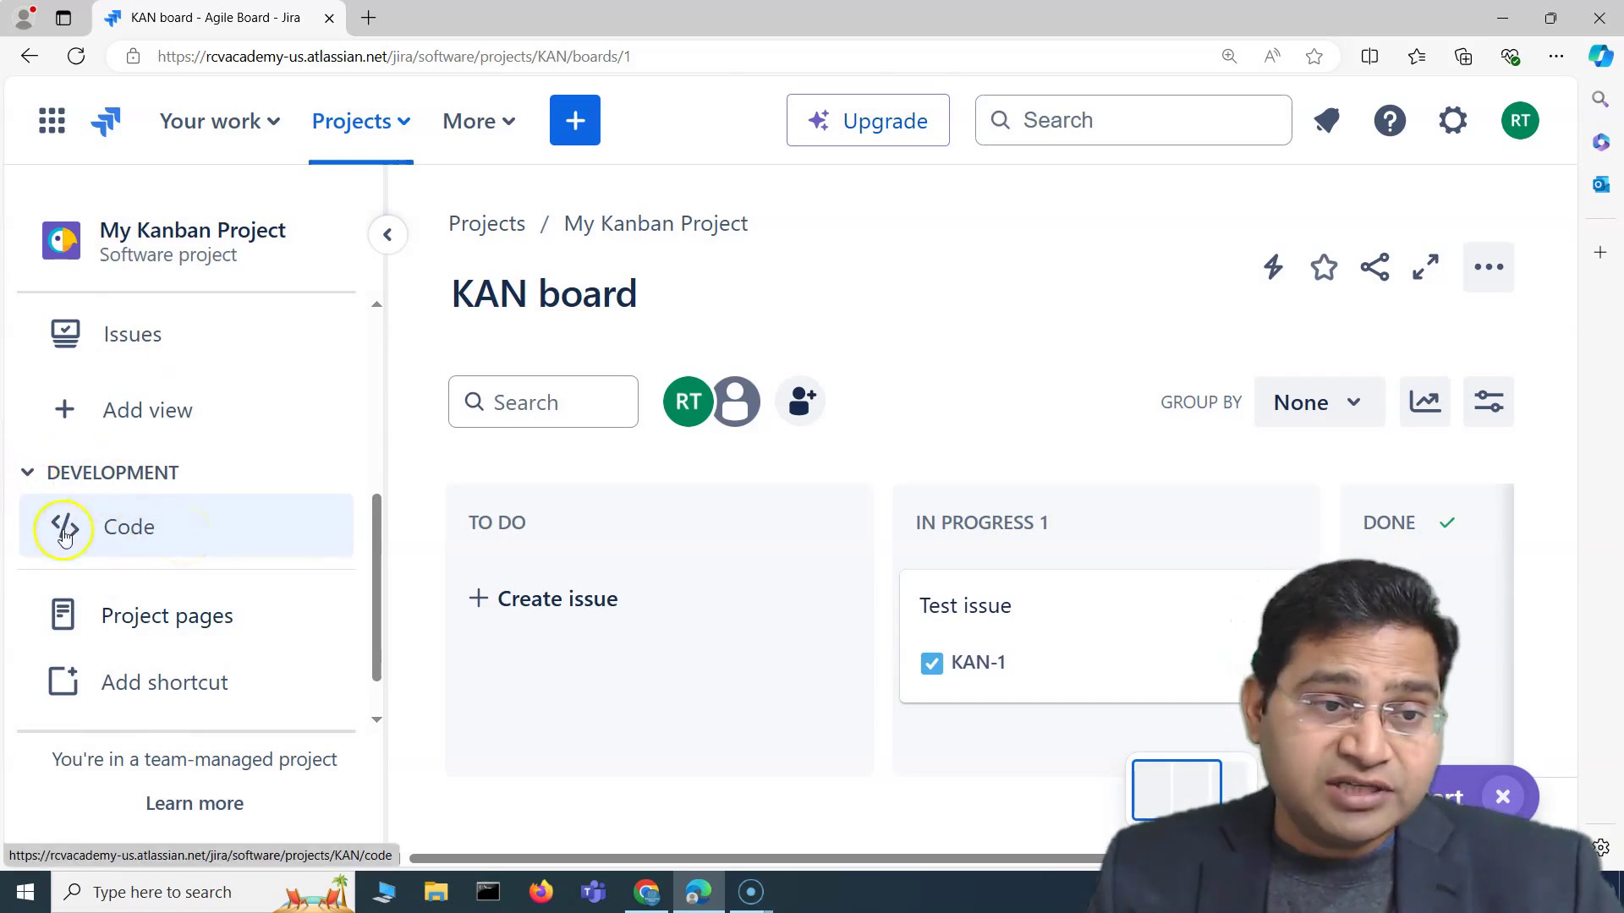
- Open Code under Development and scroll through its options for connecting GitHub or GitLab
click(116, 535)
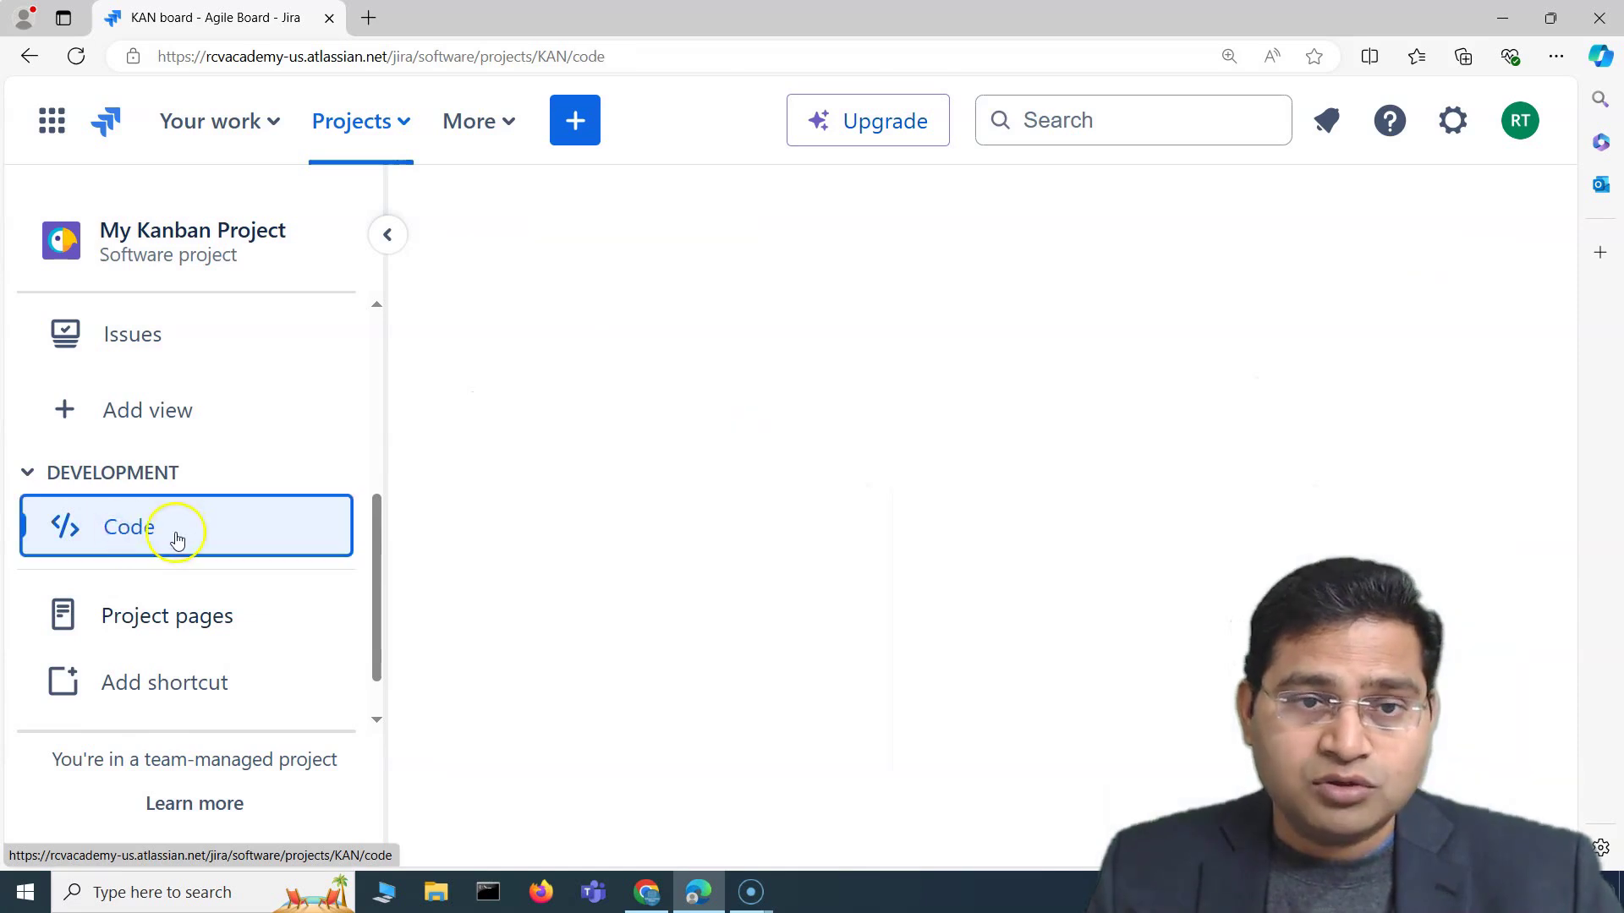
scroll(683, 713, down, 3)
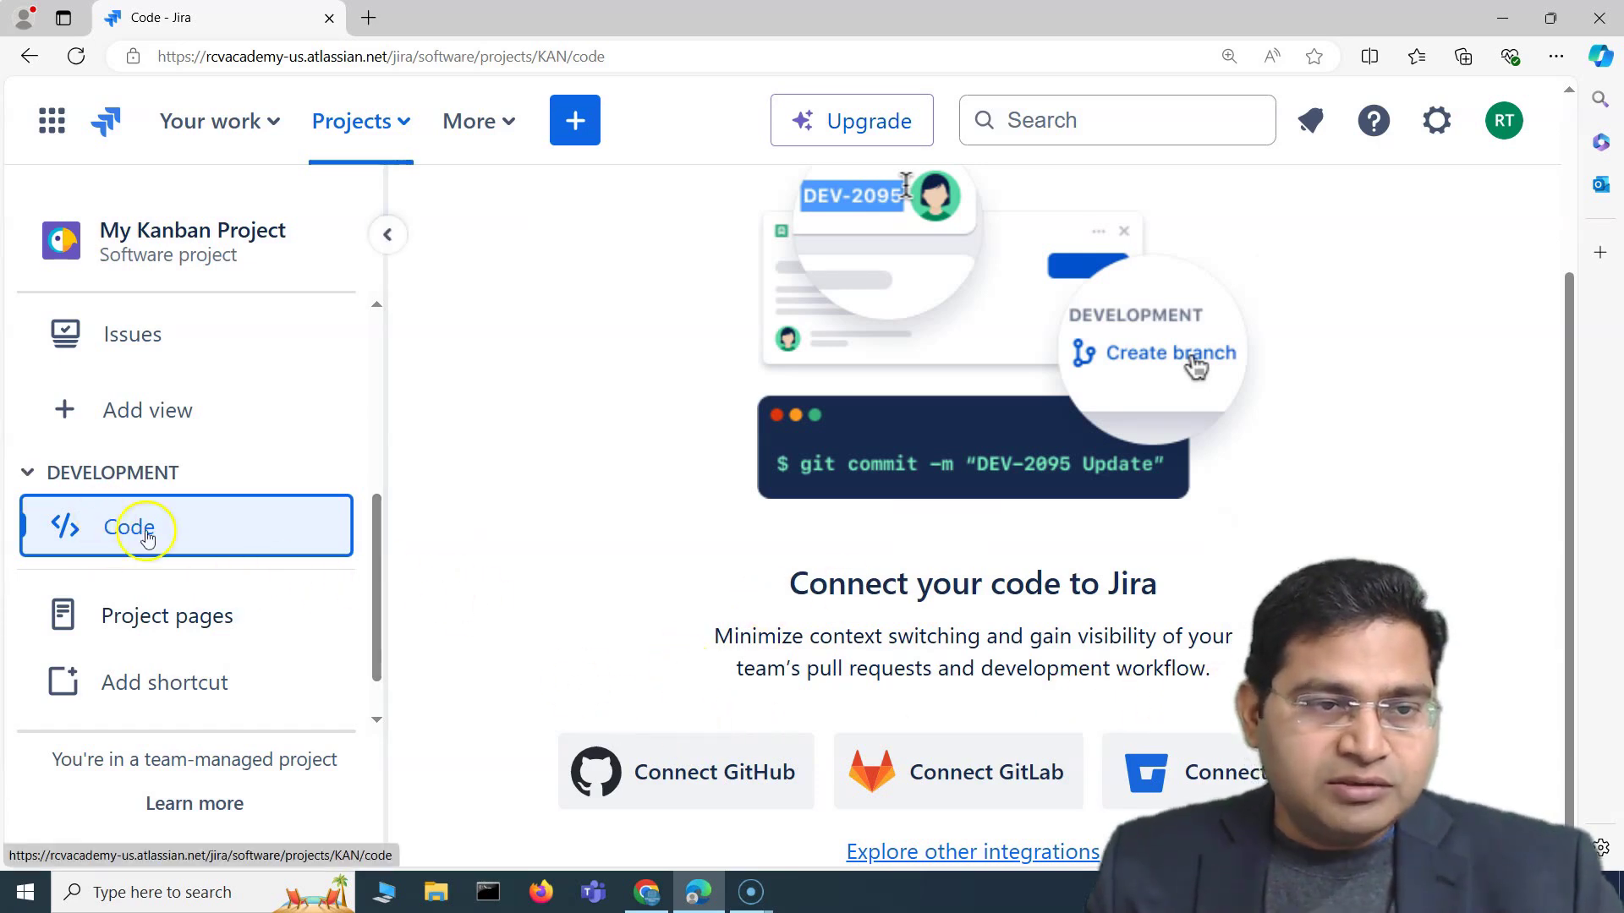
scroll(791, 626, up, 3)
scroll(119, 653, down, 1)
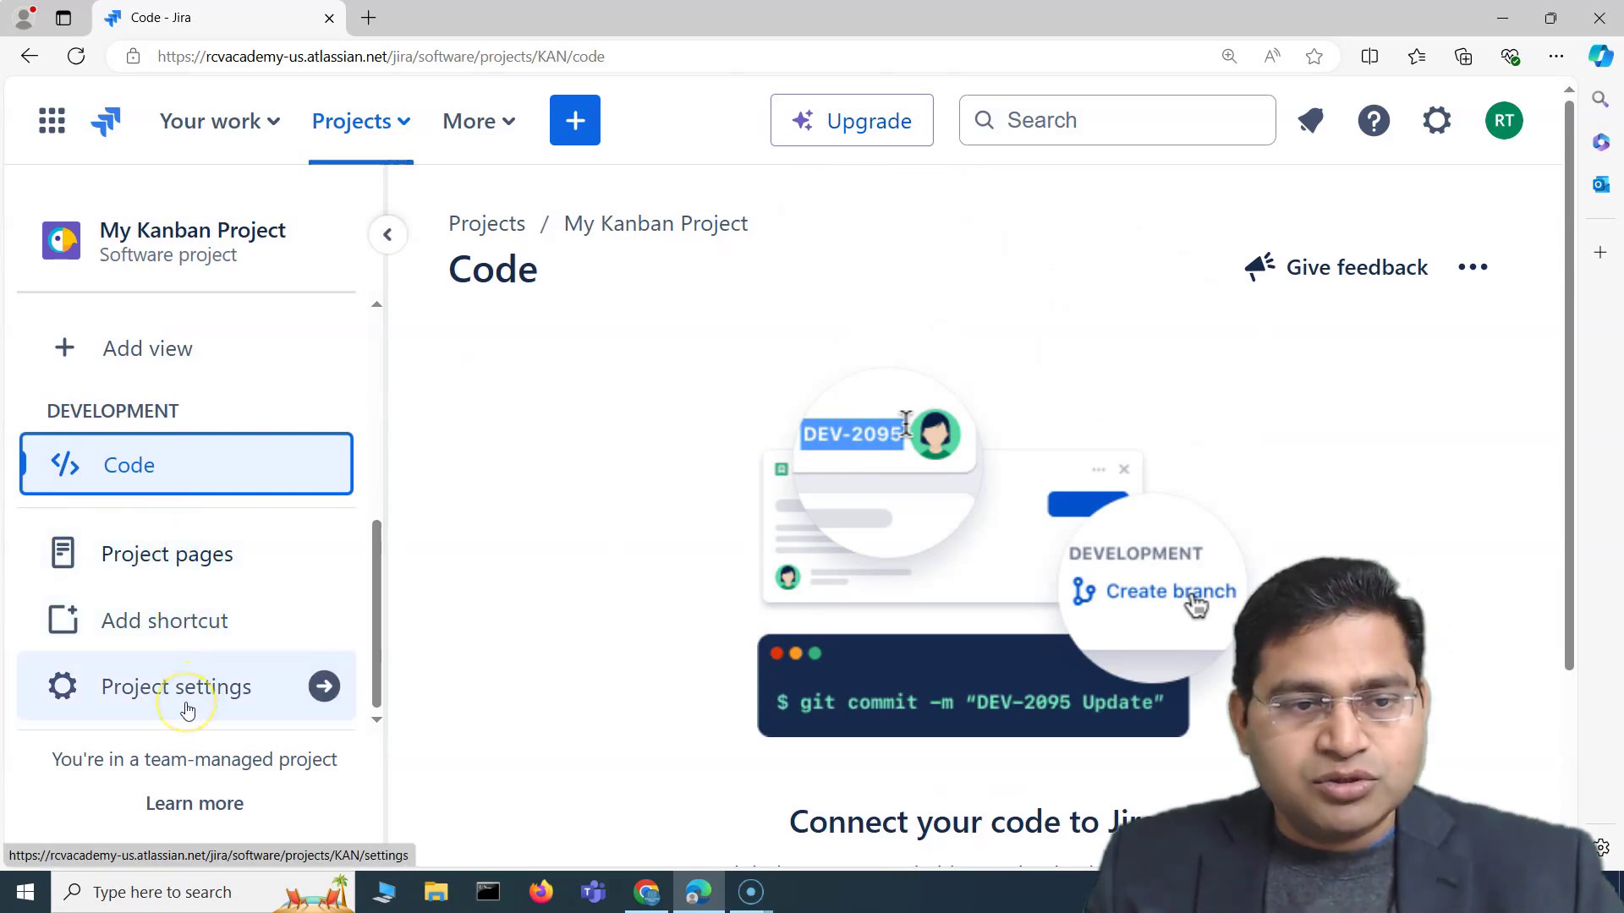
scroll(187, 710, up, 5)
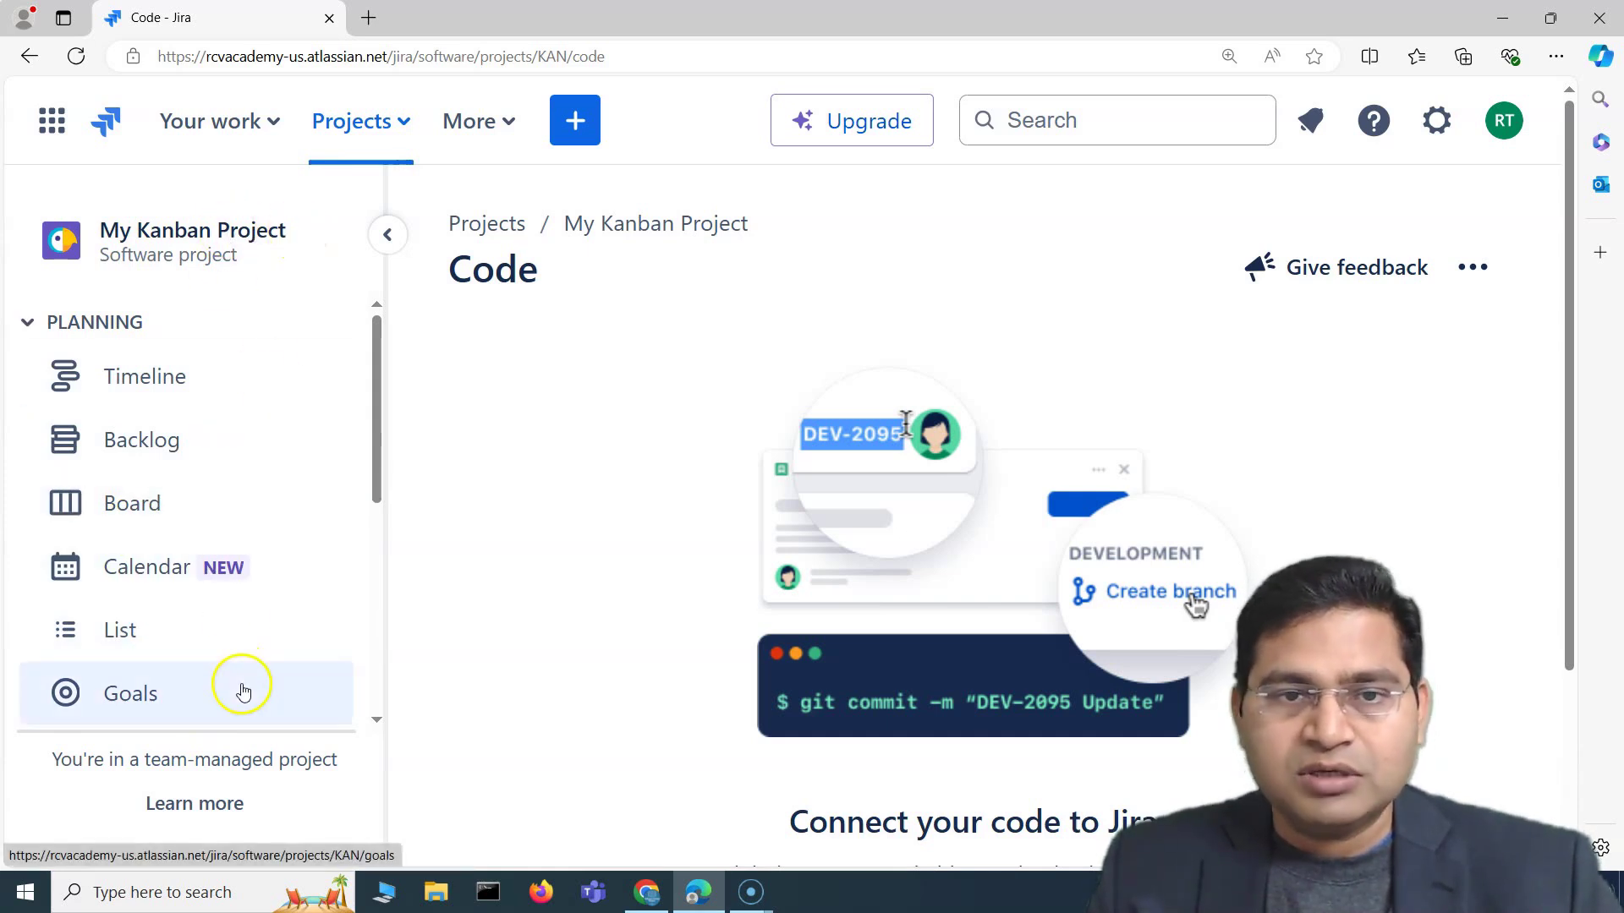
scroll(239, 686, down, 5)
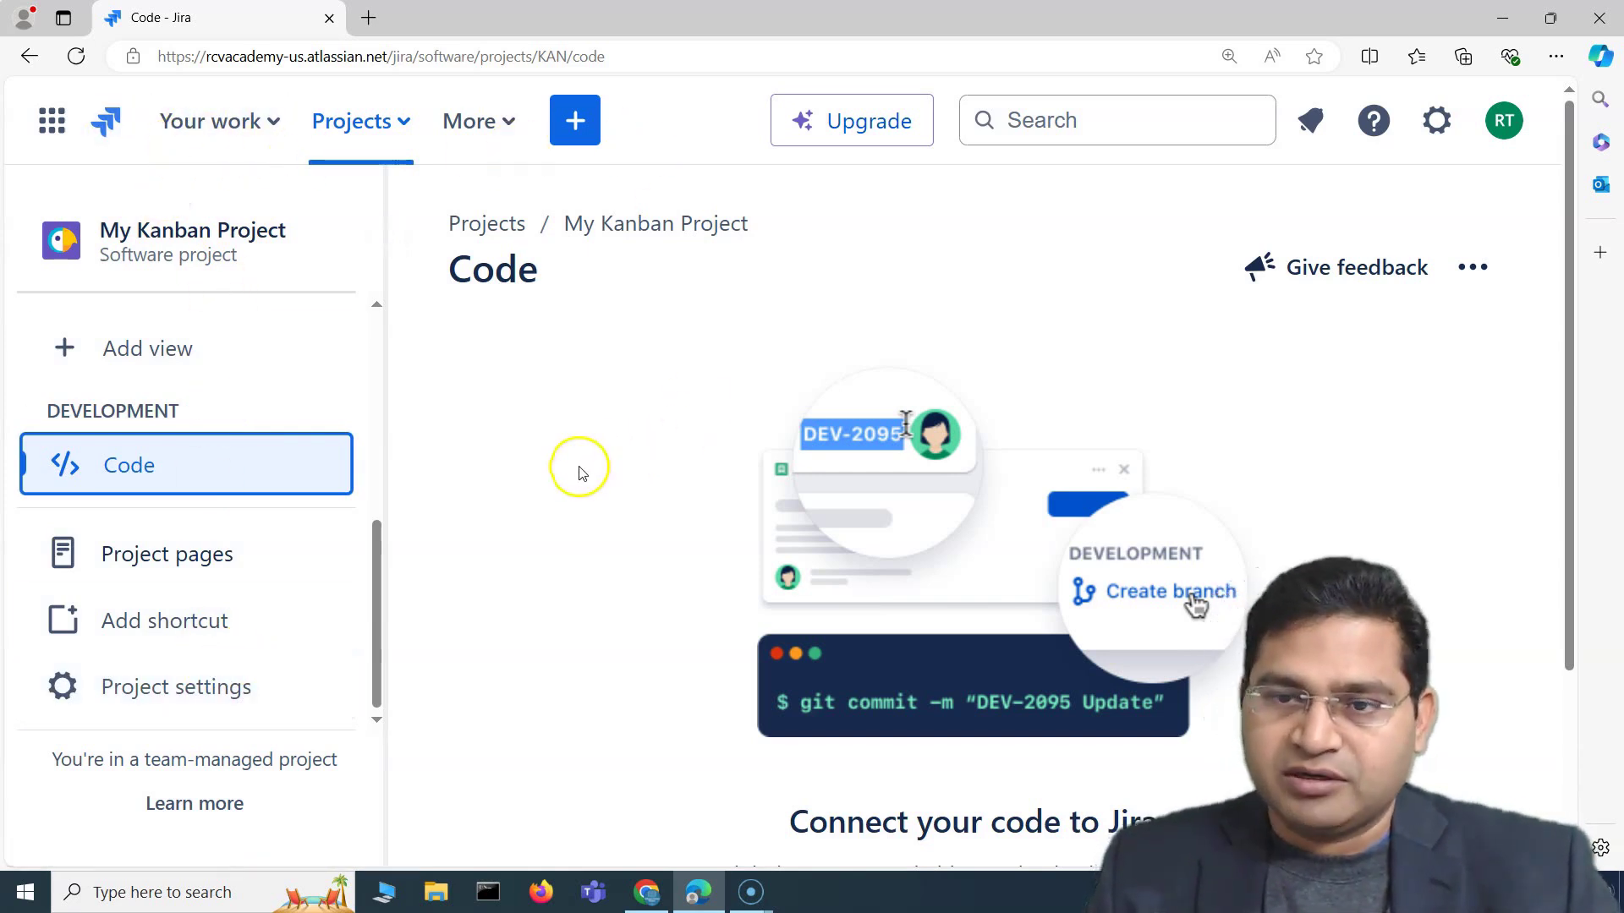
scroll(200, 362, up, 5)
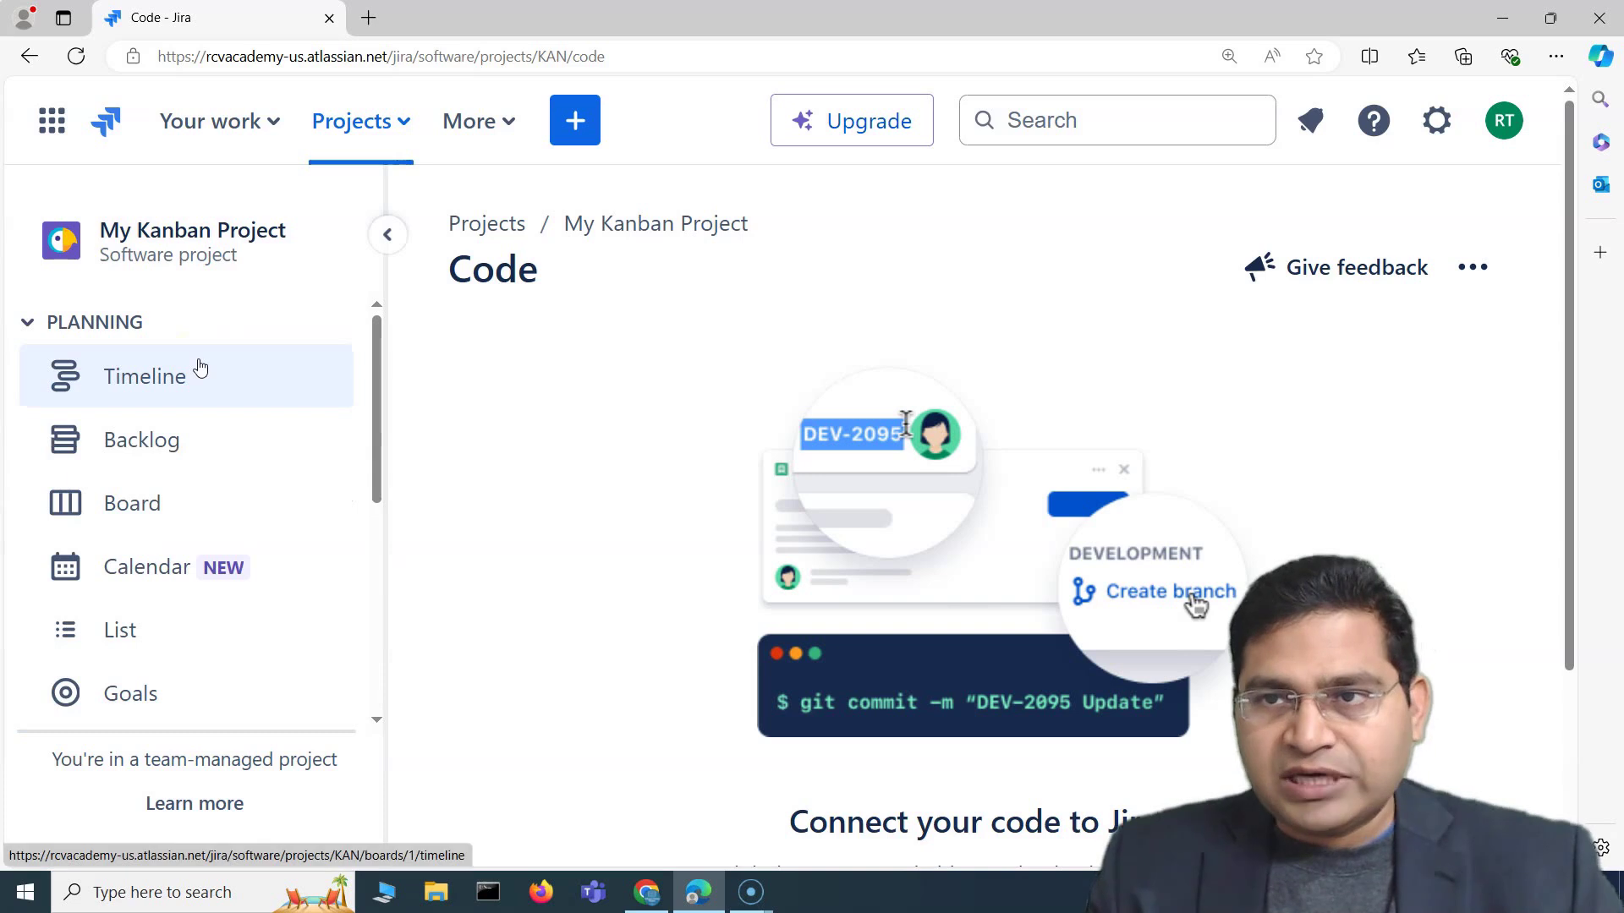